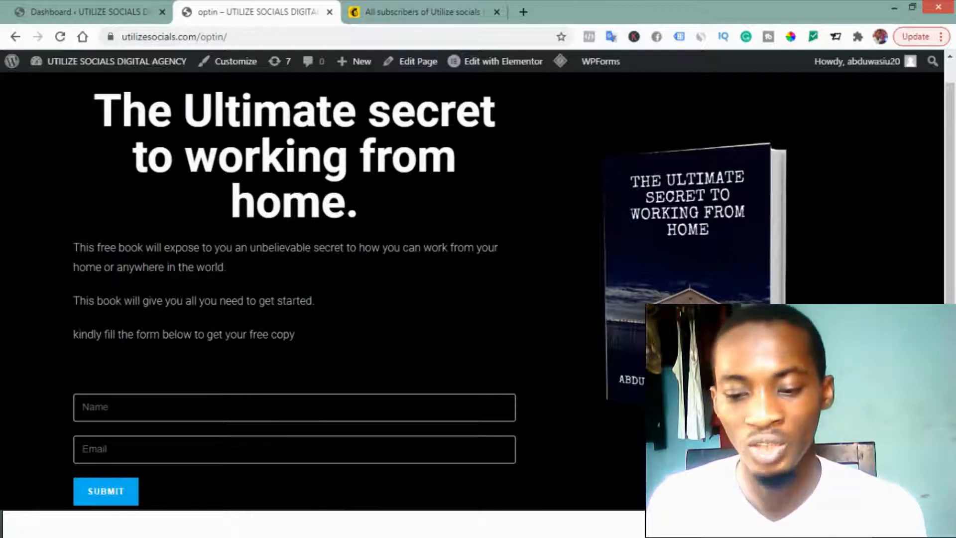
Step: Submit the opt-in form with a sample name and email address, and switch to the Mailchimp audience contacts
scroll(319, 279, down, 1)
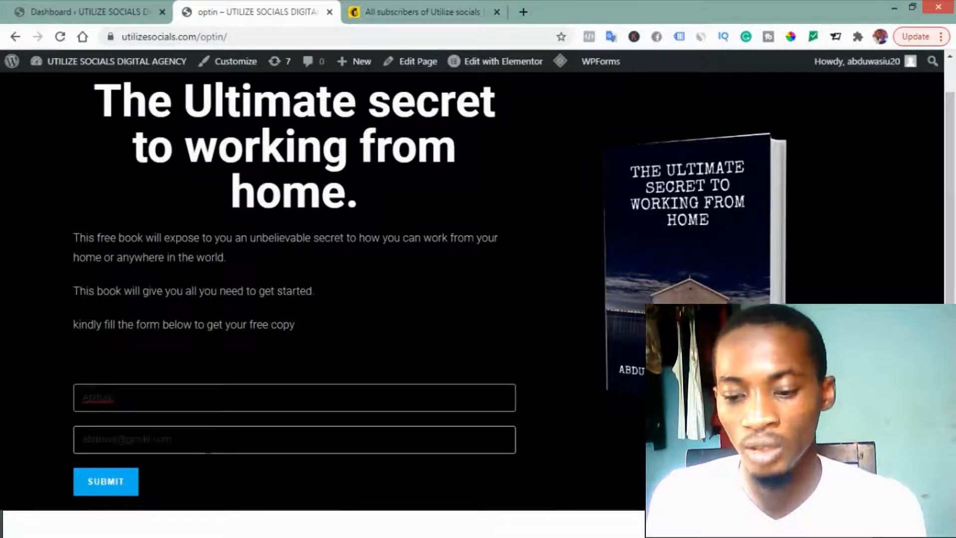
click(104, 483)
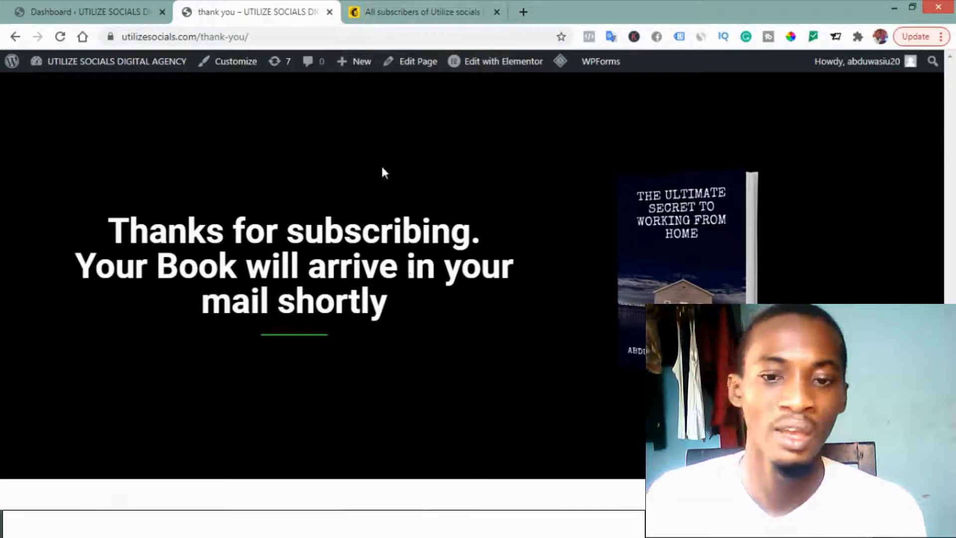
click(388, 20)
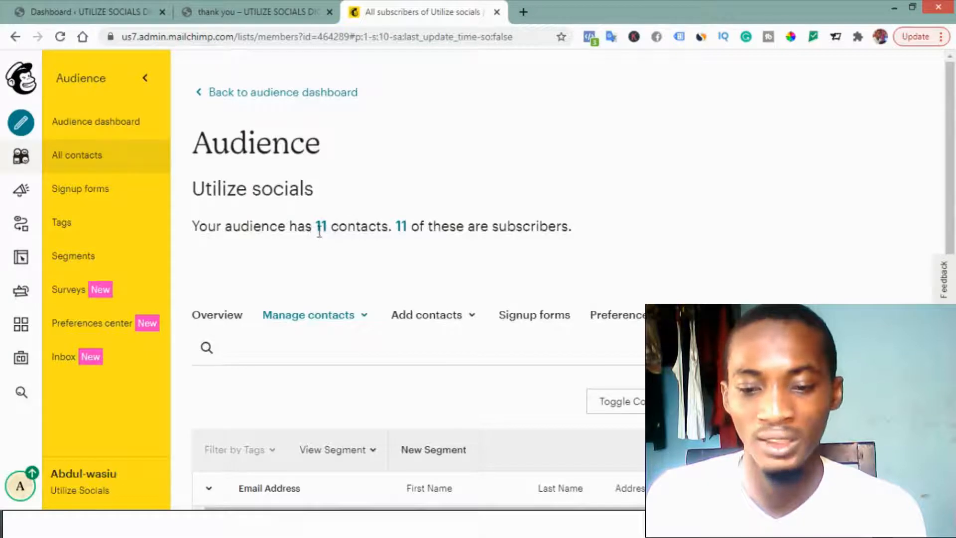
Step: Switch to the WordPress dashboard and review the installed plugins, including the Contact Form 7 add-ons, Elementor and Redirection for Contact Form 7
click(59, 42)
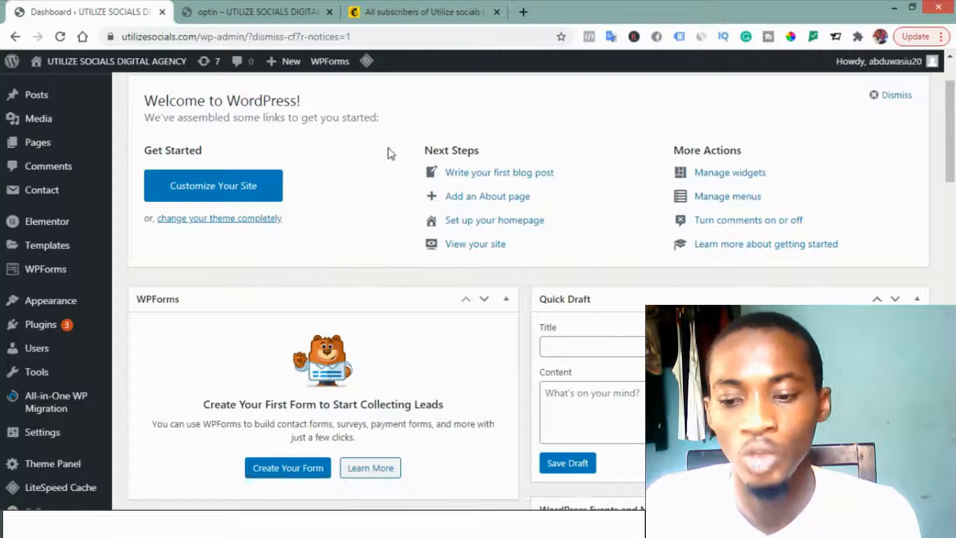
mouse_move(52, 328)
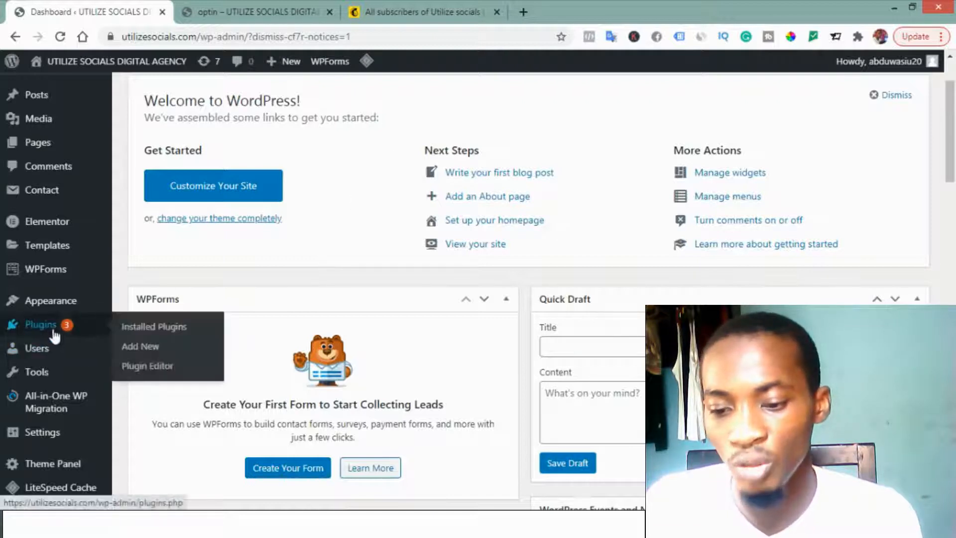
click(166, 332)
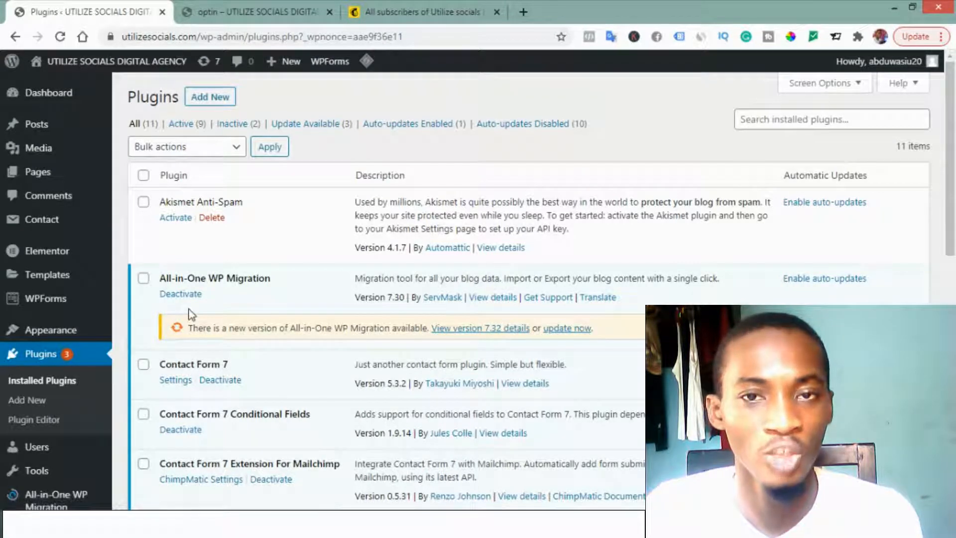
scroll(190, 313, down, 2)
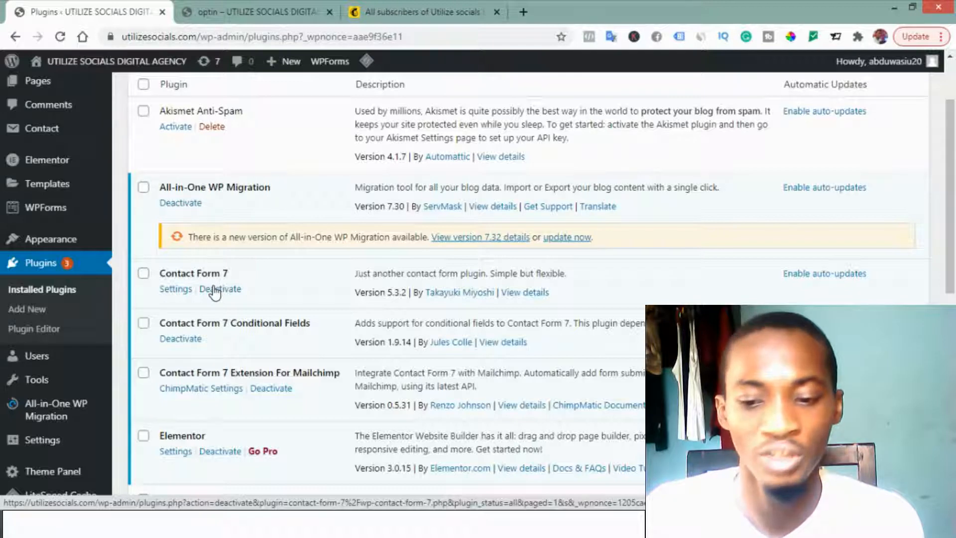
scroll(215, 292, down, 3)
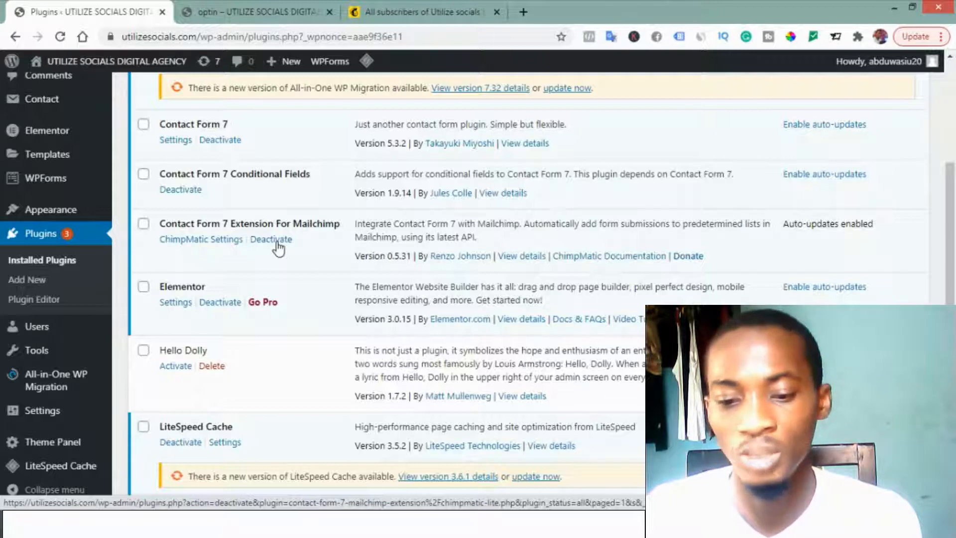
scroll(278, 248, down, 1)
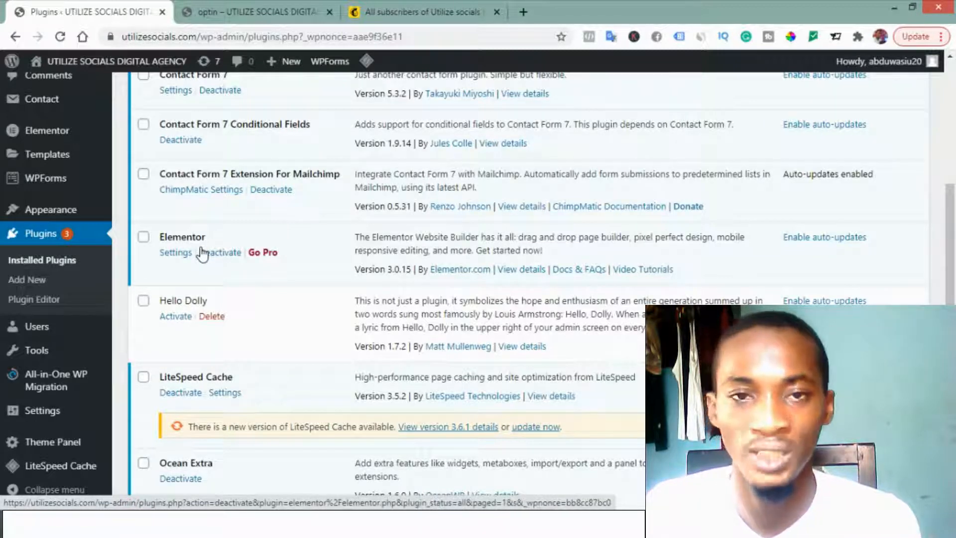
scroll(209, 229, down, 6)
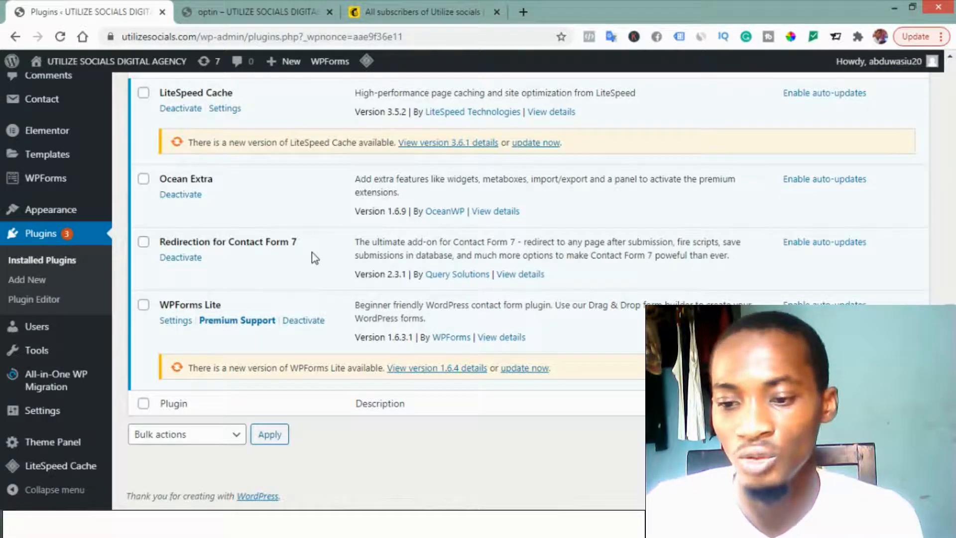
Step: Create a new WordPress page titled "optin1"
scroll(74, 199, up, 4)
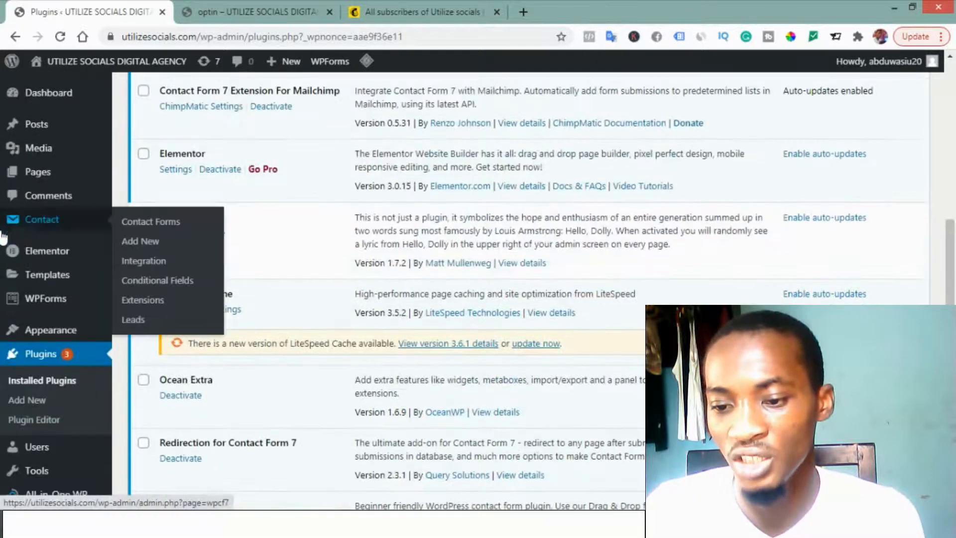
mouse_move(62, 175)
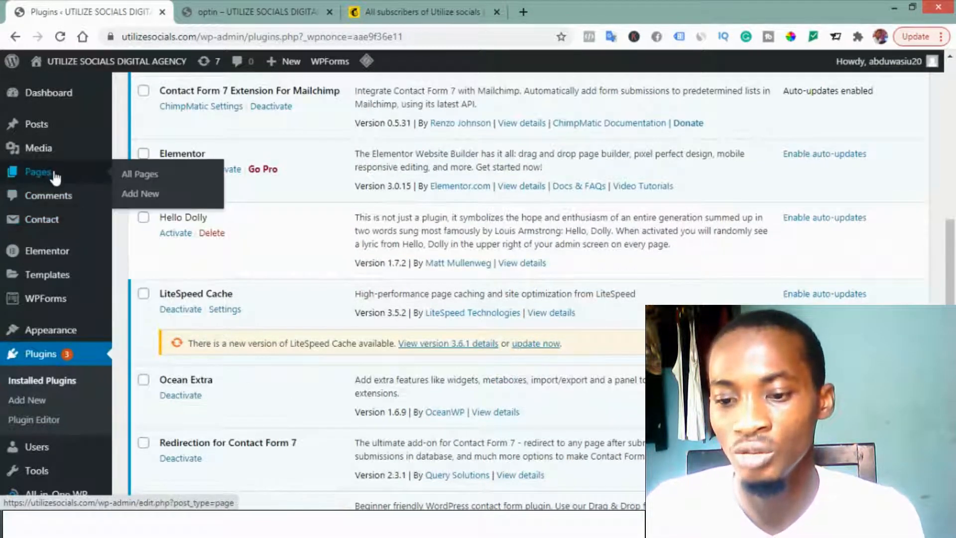
click(152, 195)
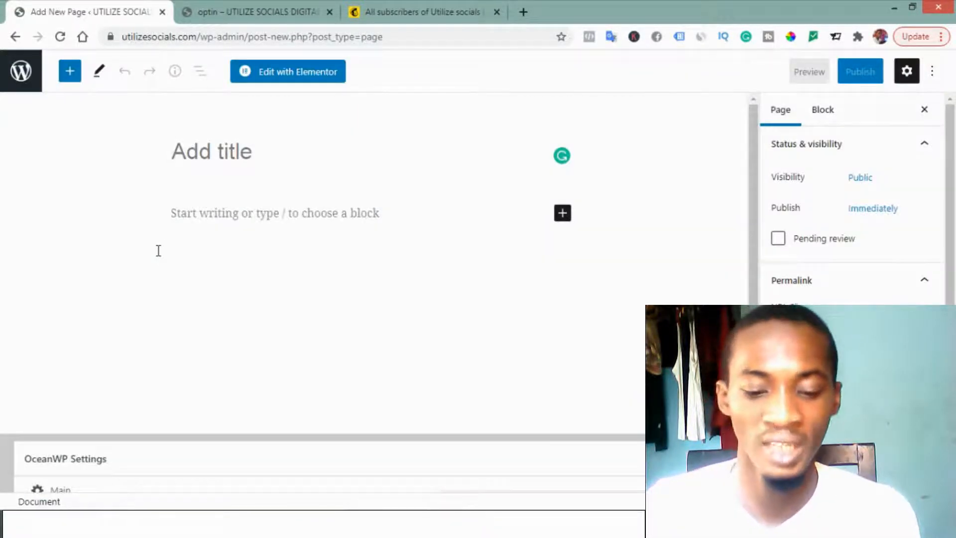
text(op)
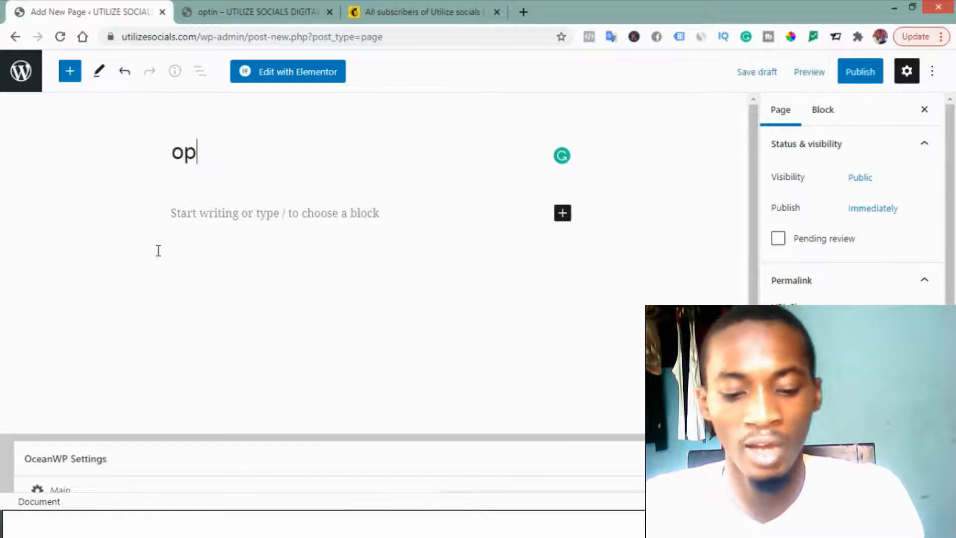
text(tin1)
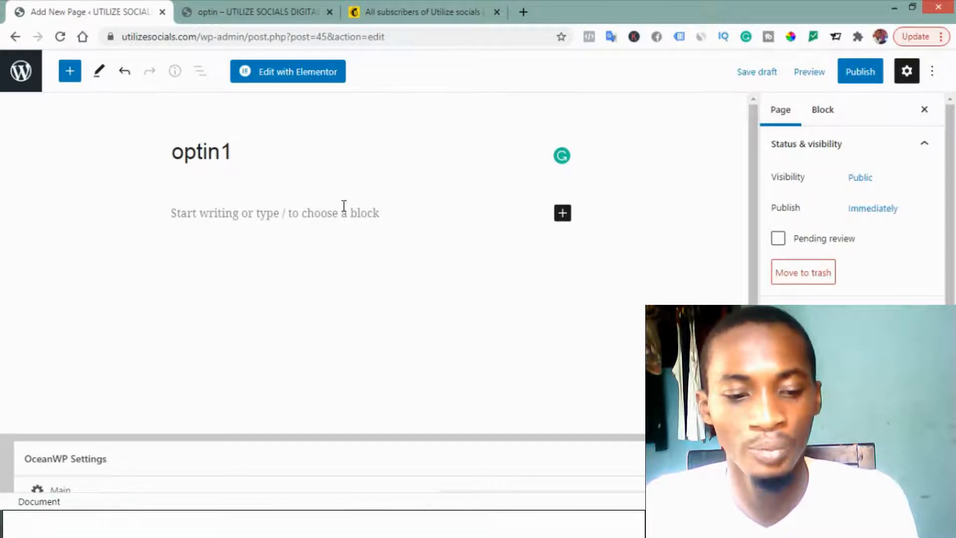
Step: Set the page template to Elementor Canvas and publish the page
scroll(851, 199, down, 3)
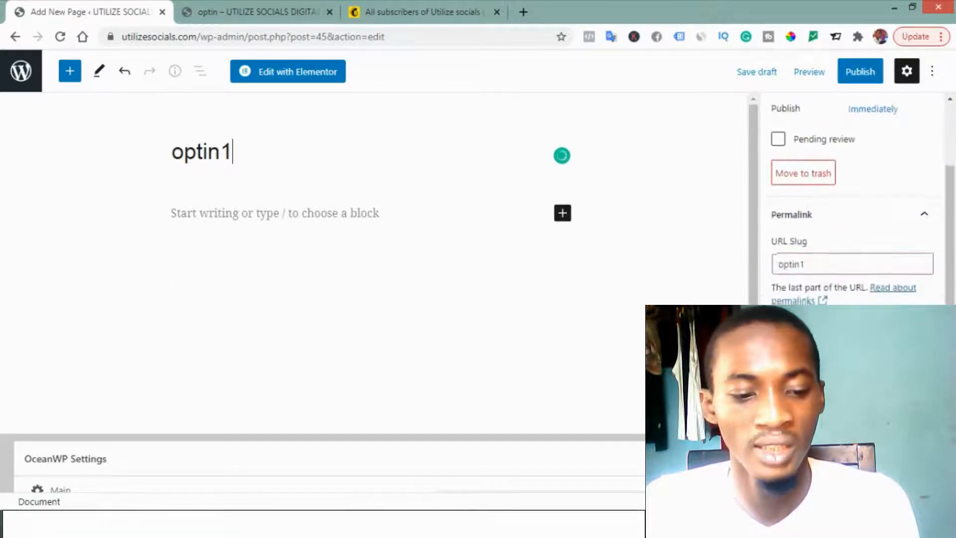
click(818, 359)
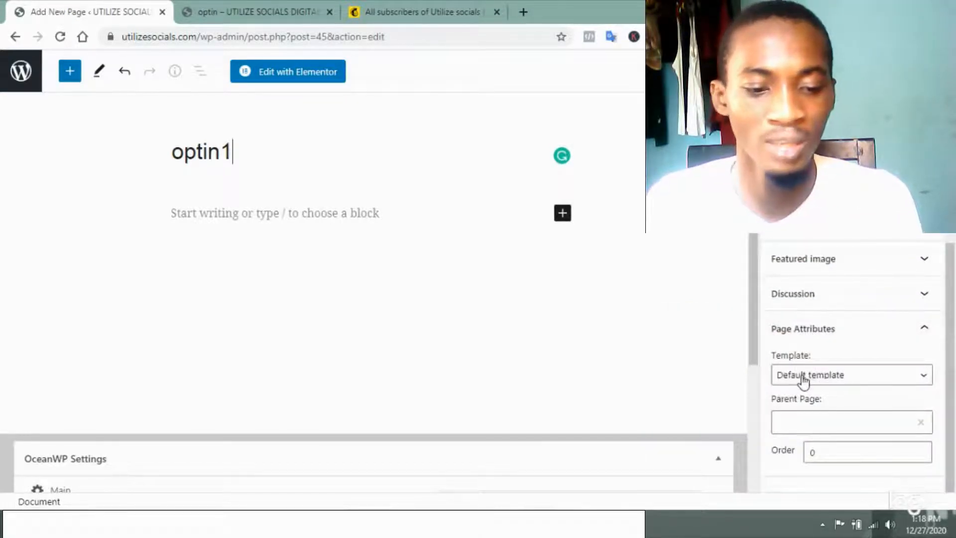
click(802, 381)
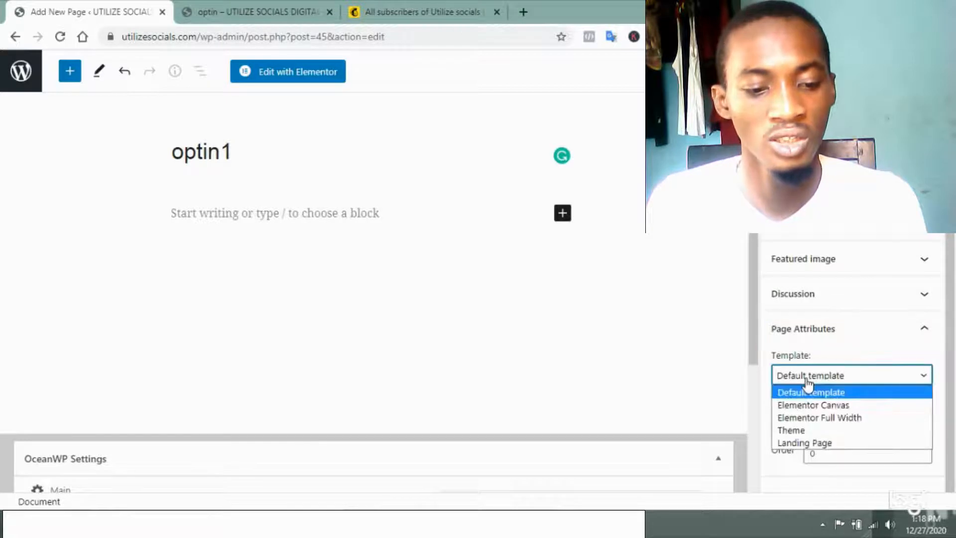
click(789, 405)
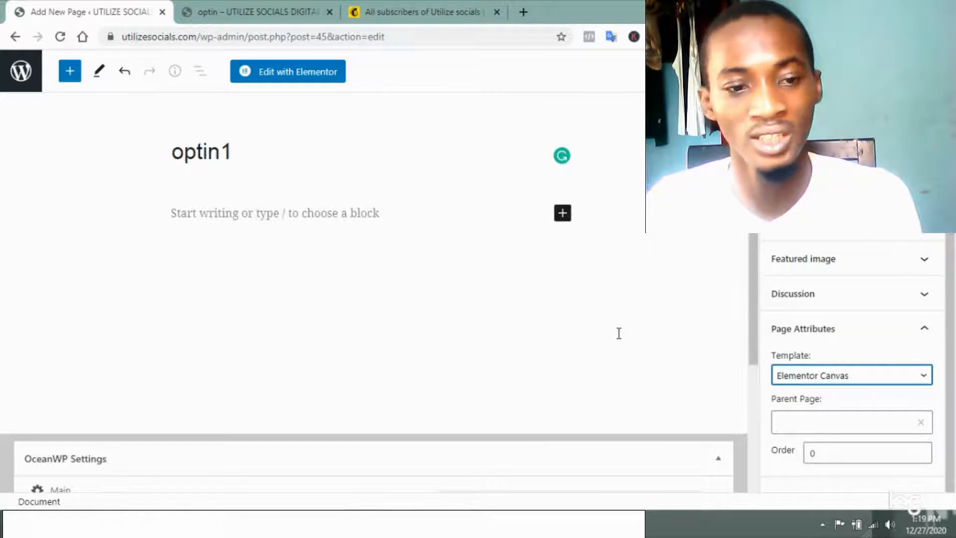
click(844, 74)
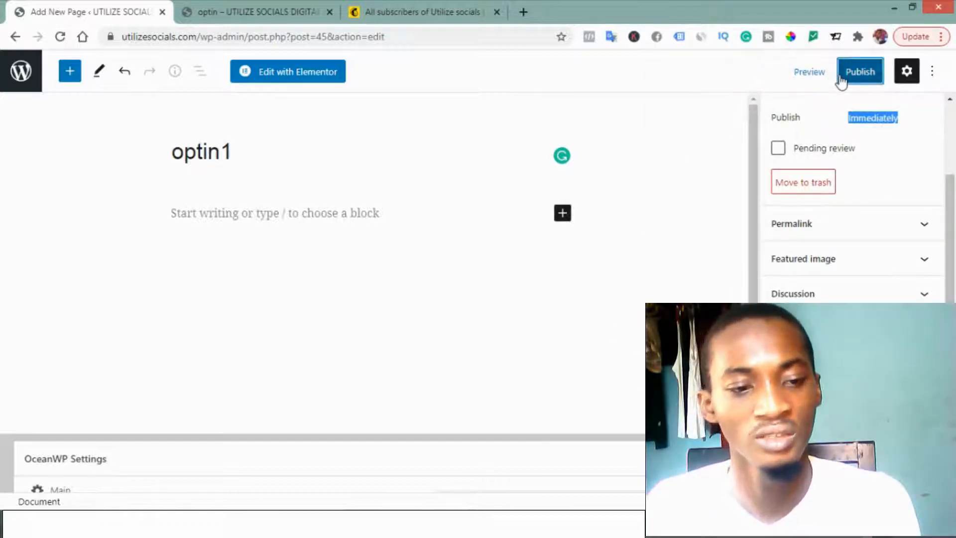
click(841, 80)
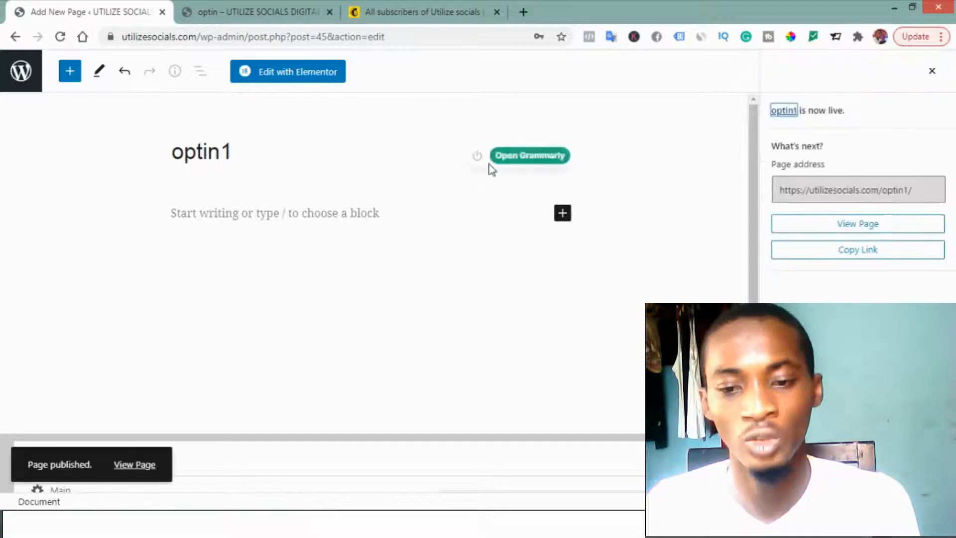
Step: Open the page in Elementor and insert the "We Build Websites That Really Works." block from the template library
click(285, 74)
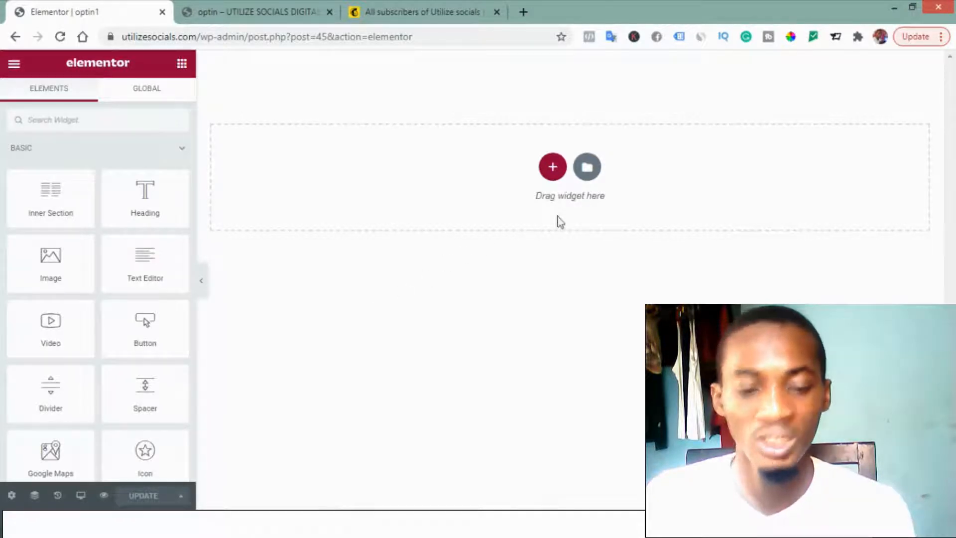
click(588, 170)
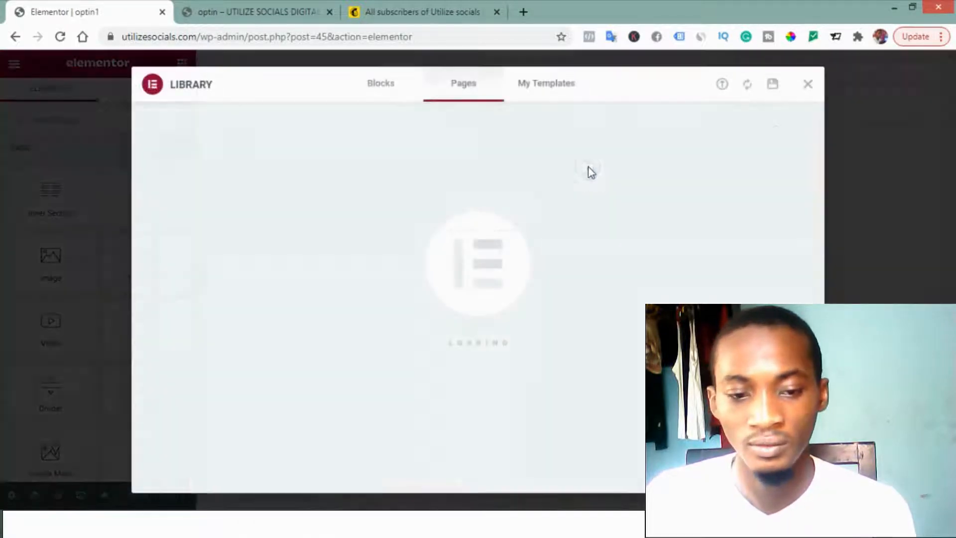
click(377, 89)
scroll(576, 214, down, 5)
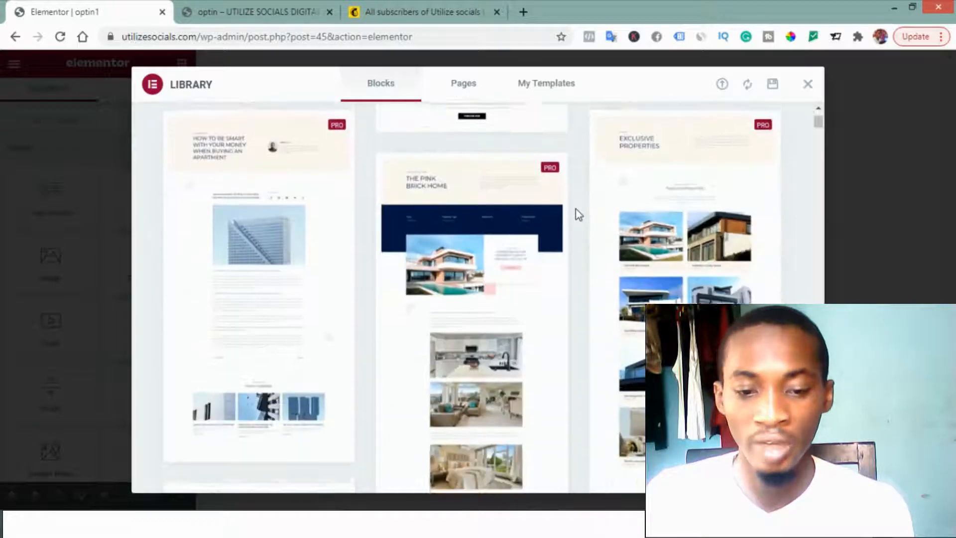
scroll(577, 214, down, 10)
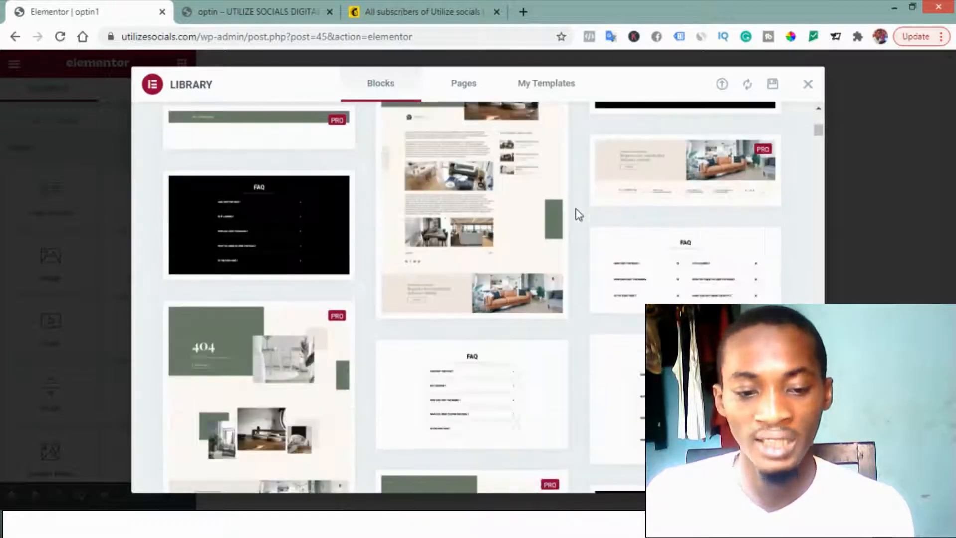
scroll(577, 214, down, 10)
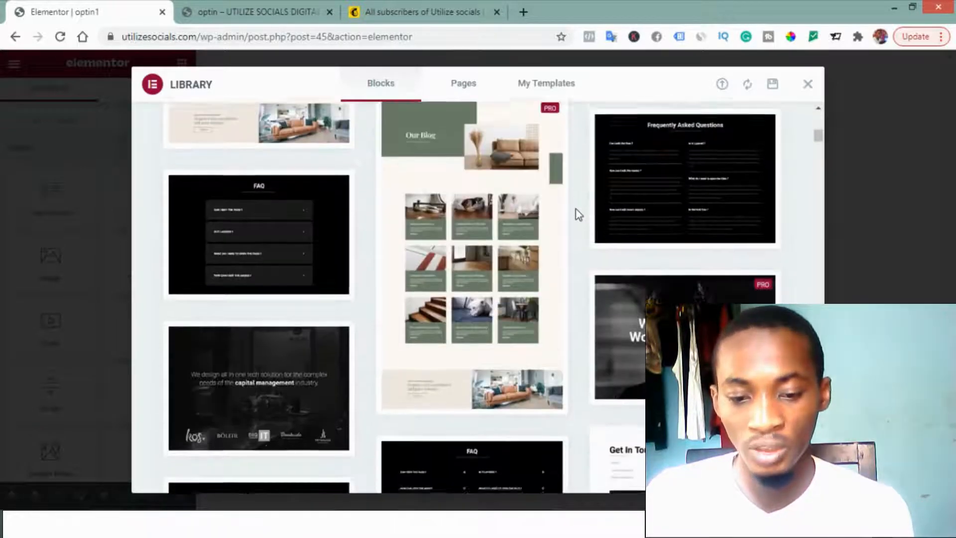
scroll(577, 214, down, 4)
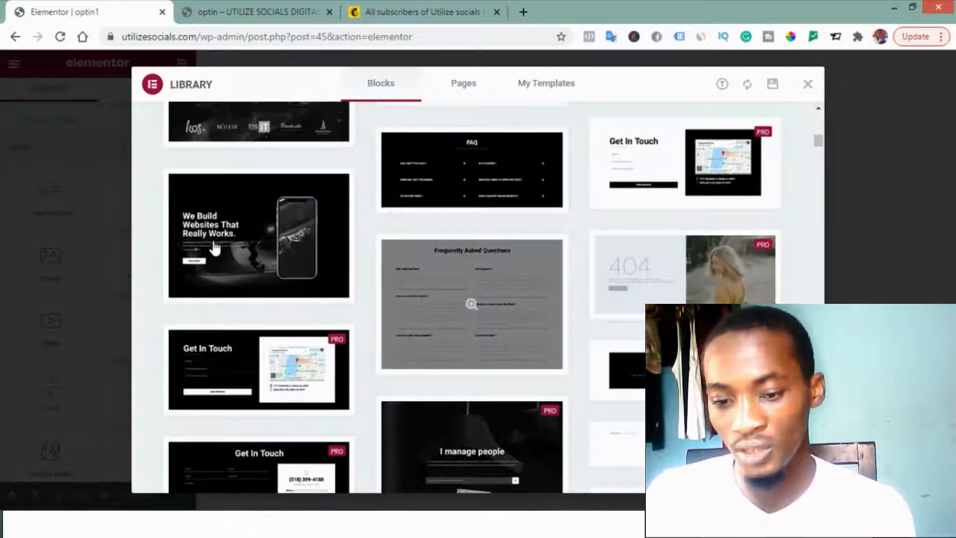
mouse_move(243, 253)
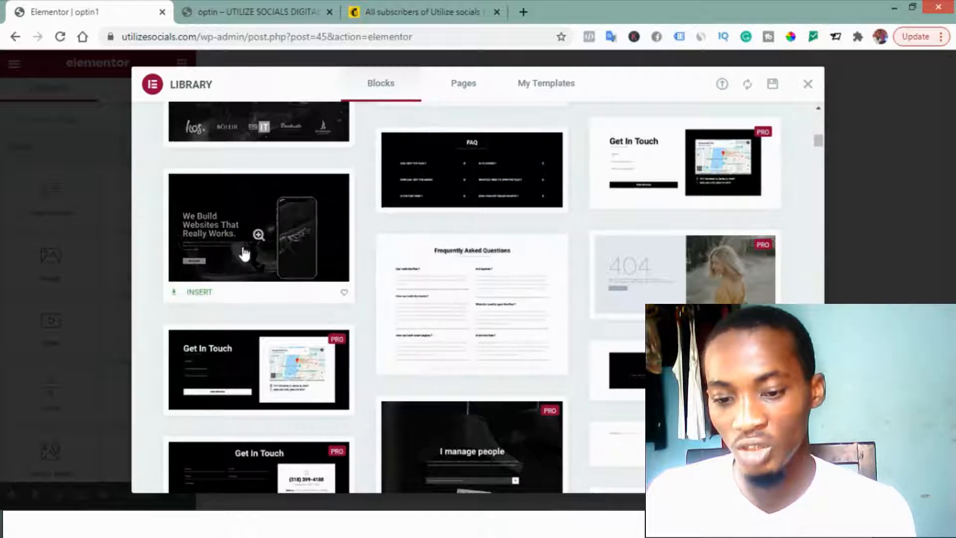
click(192, 297)
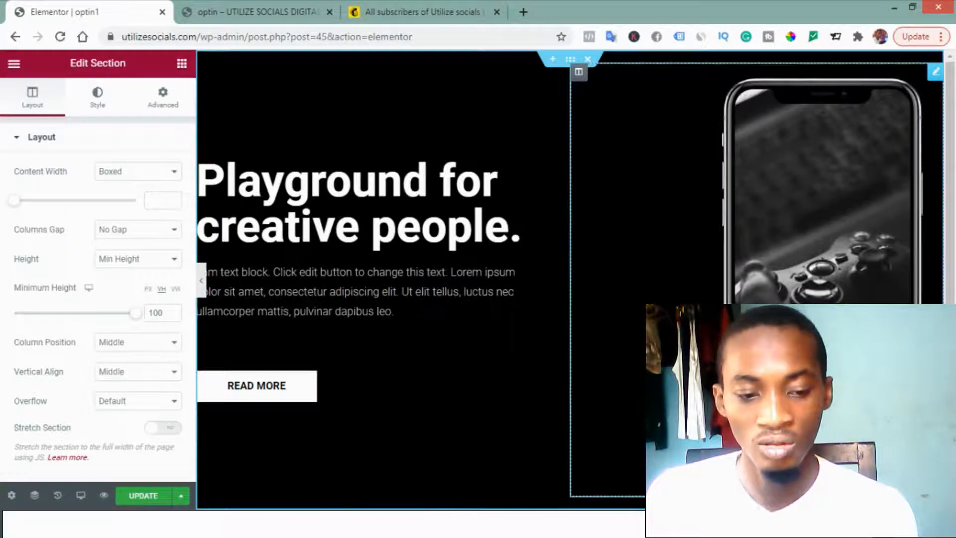
Step: Replace the section's phone image with ultimate-secret-to-working-from-home.png from the media library
click(819, 254)
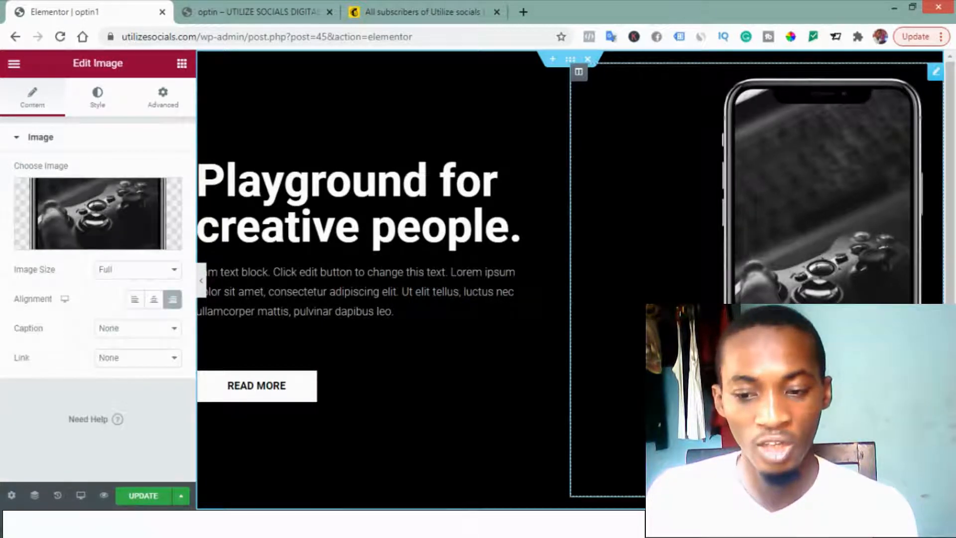
click(79, 247)
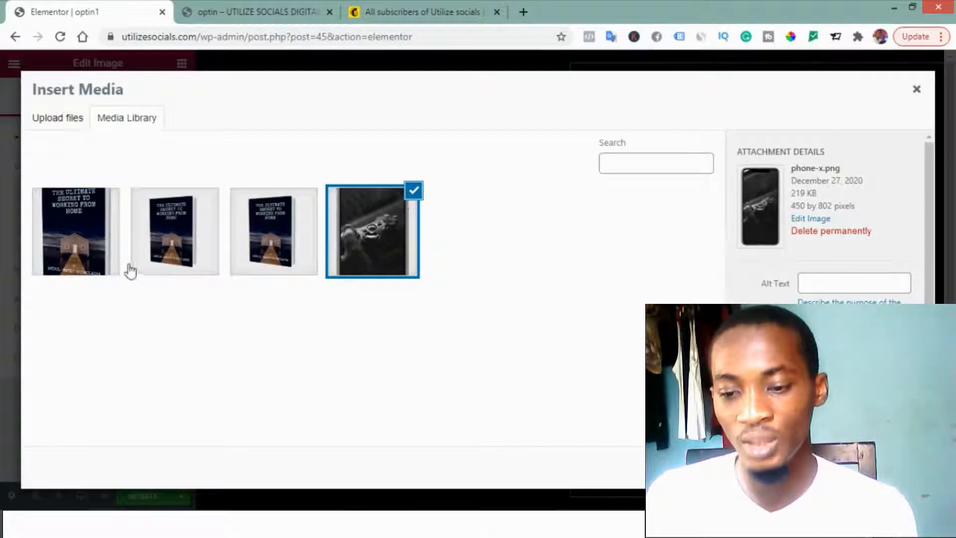
click(70, 256)
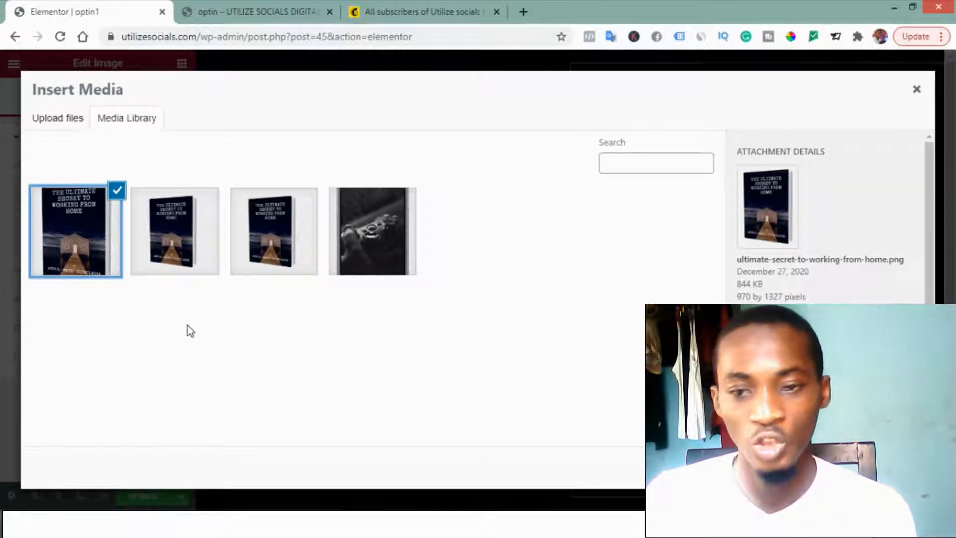
click(65, 127)
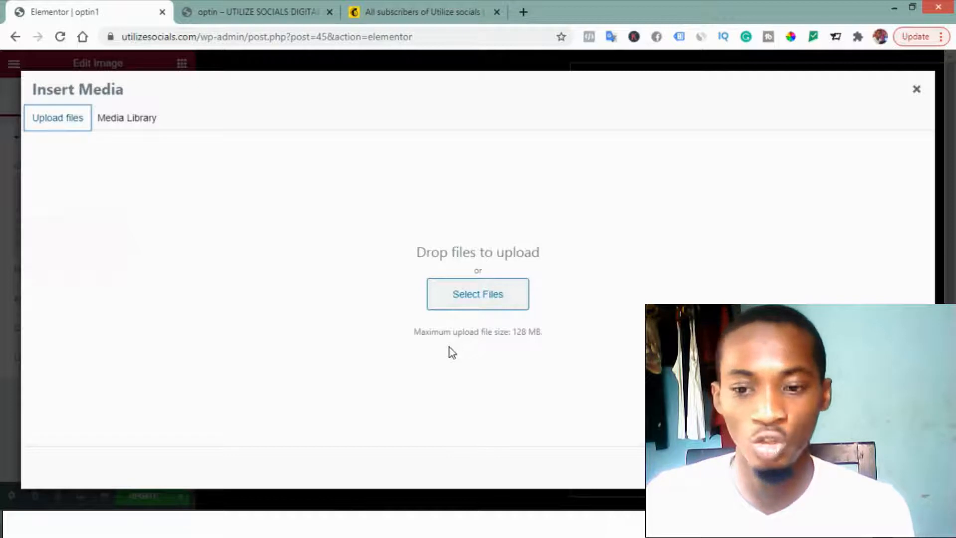
click(134, 127)
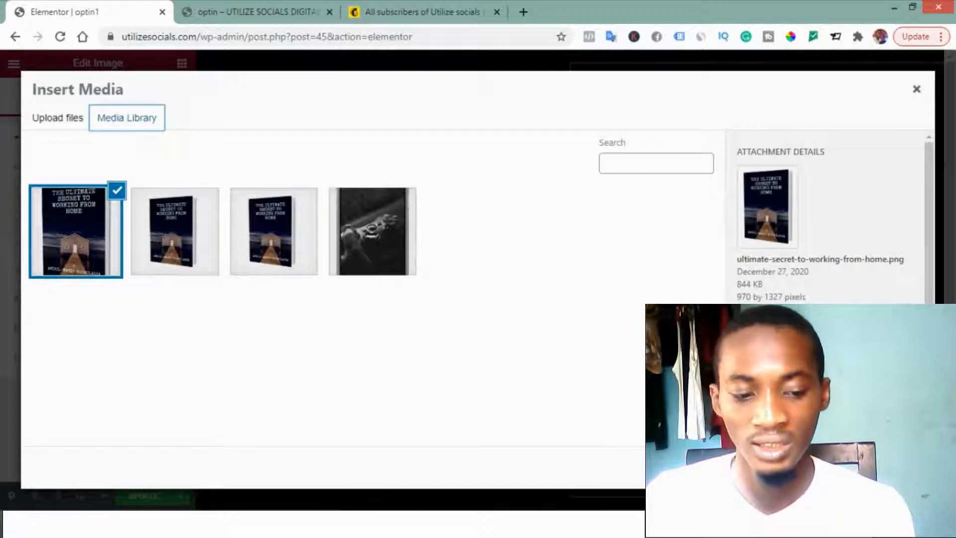
click(889, 467)
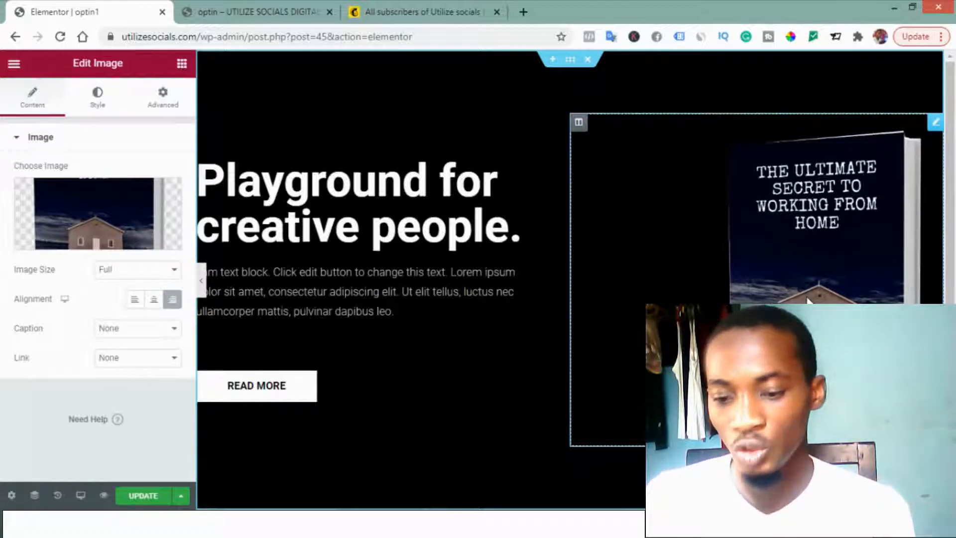
Step: Center the book cover image within its column
click(136, 302)
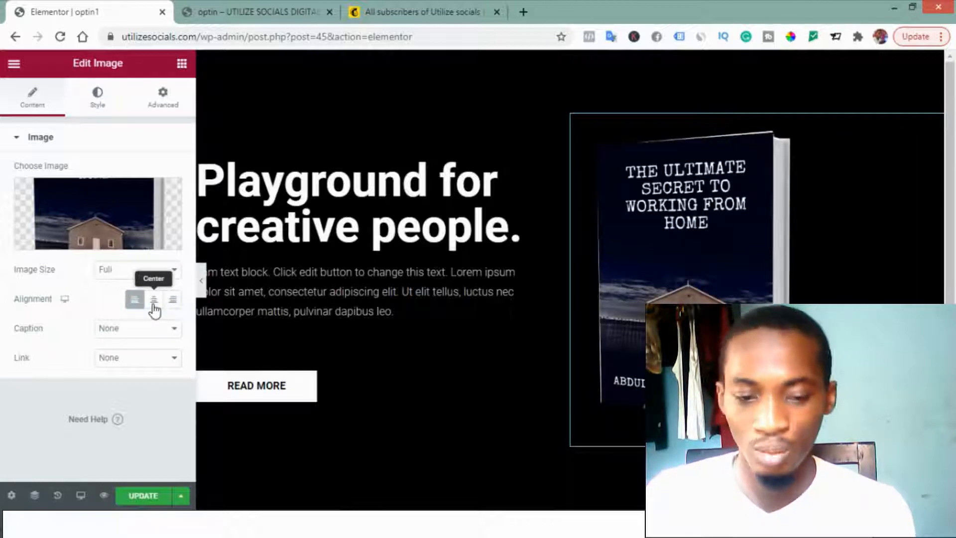
click(154, 304)
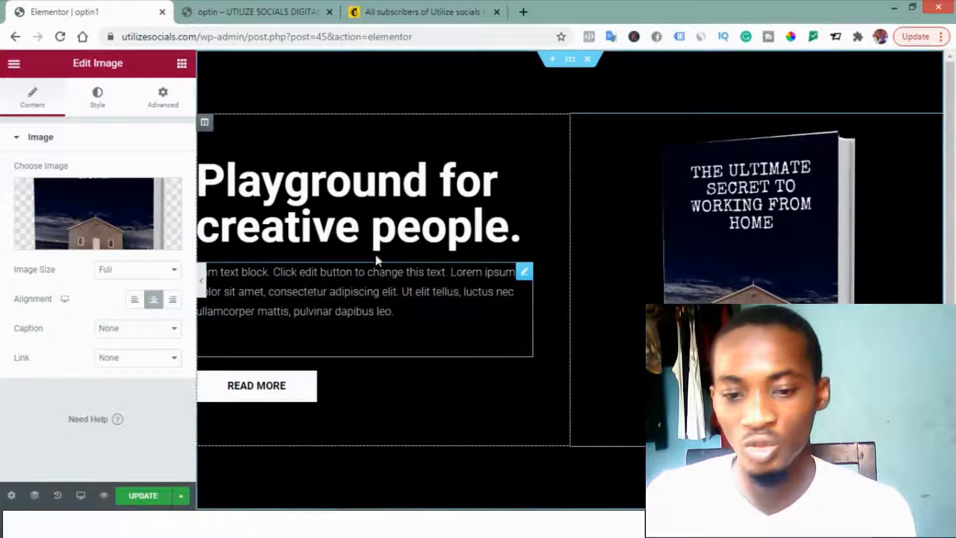
Step: Replace the heading with "The Ultimate secret to working from home." copied from the existing optin page
click(251, 9)
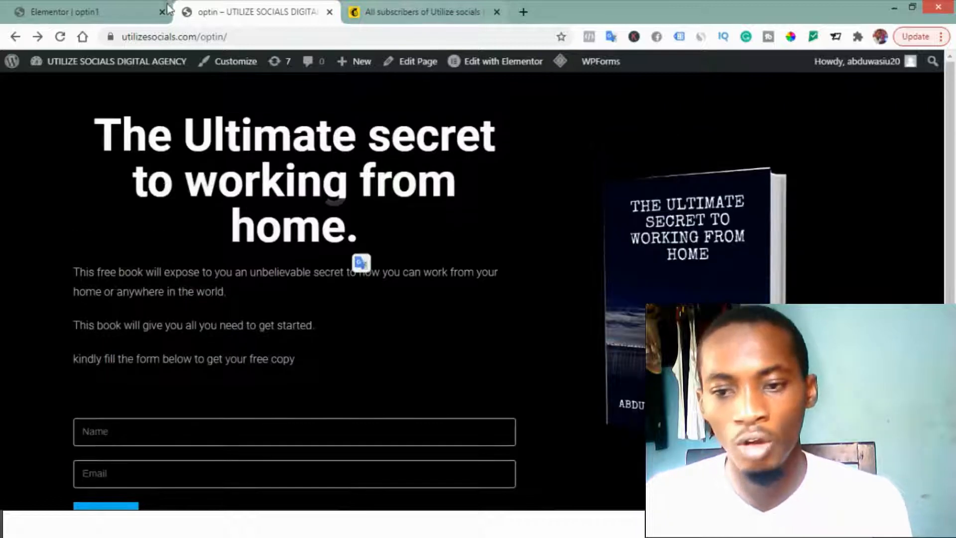
click(67, 7)
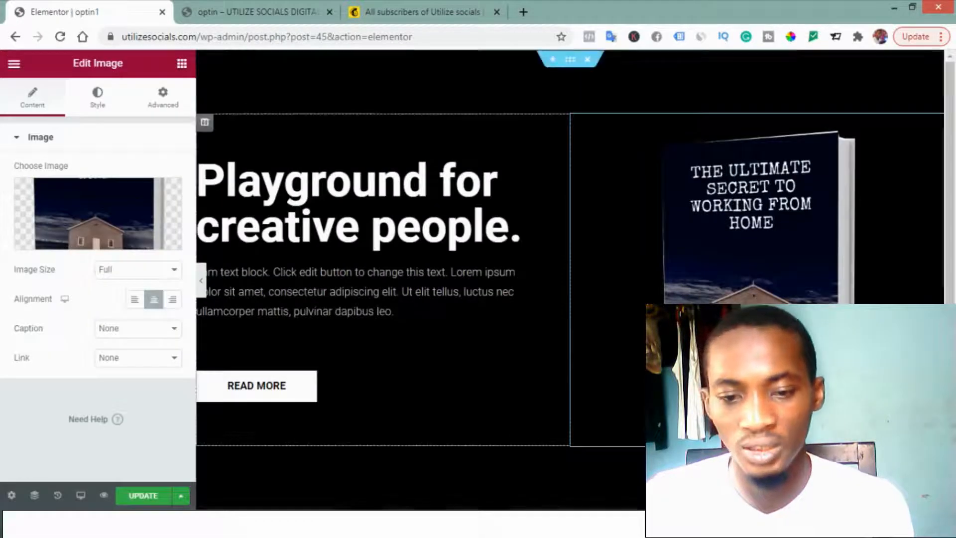
click(321, 204)
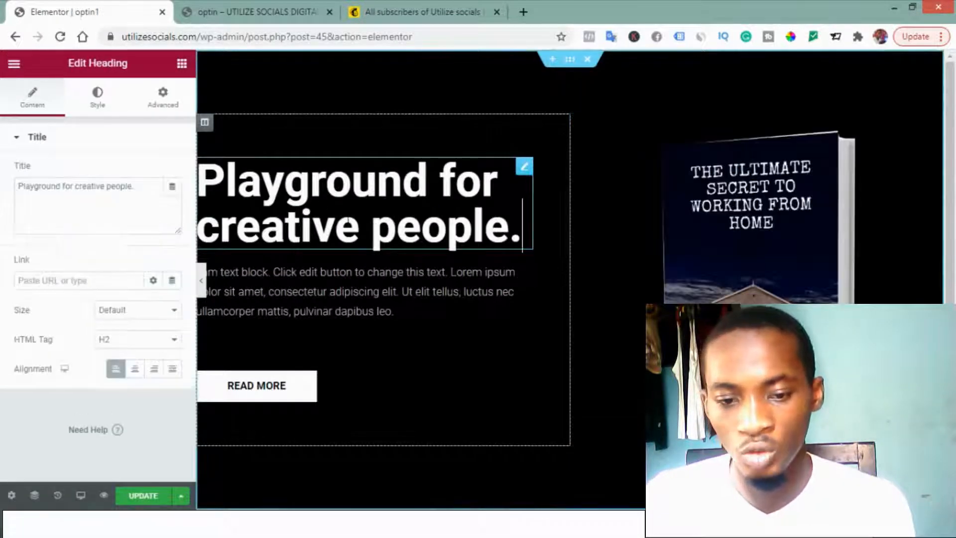
click(97, 196)
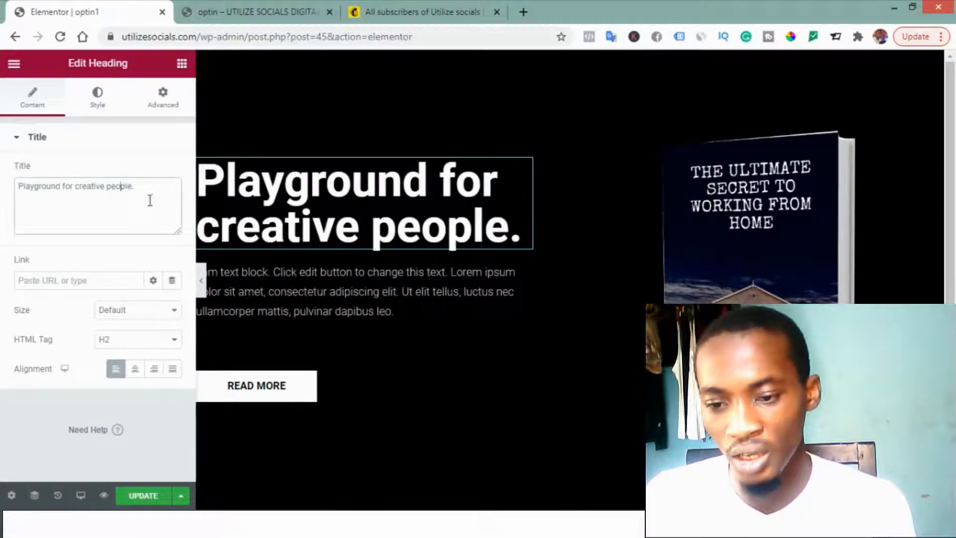
key(ctrl+a)
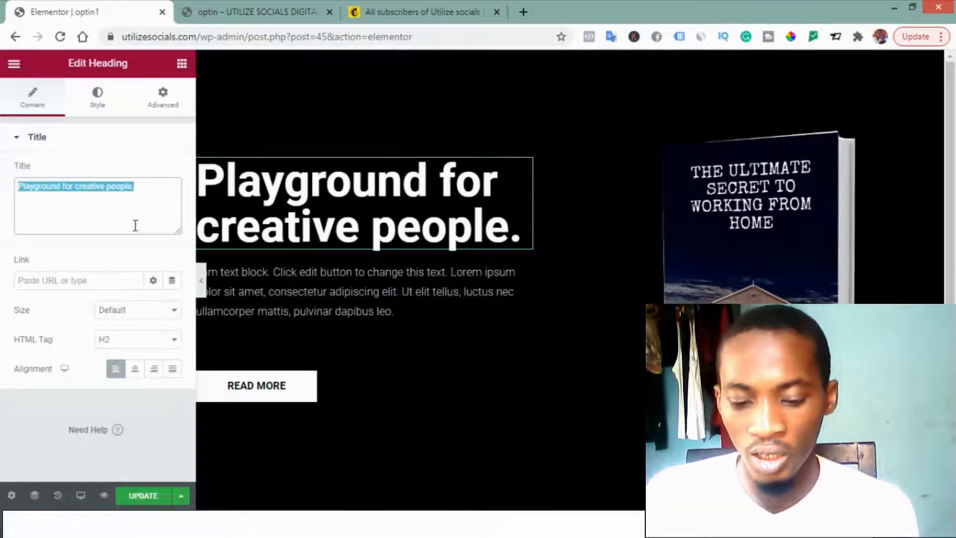
key(ctrl+v)
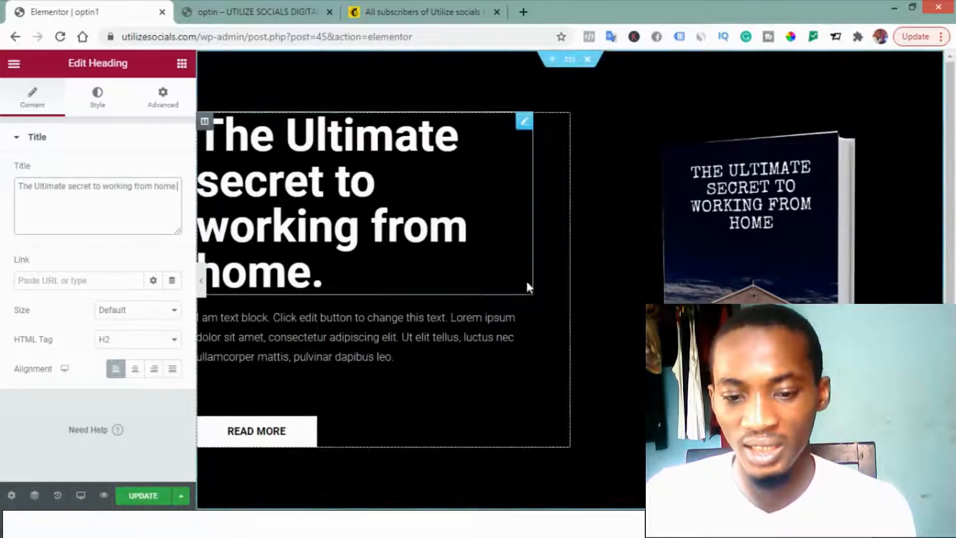
Step: Replace the placeholder text block with the optin page's description, from "This free book will expose to you" through "get your free copy"
click(286, 349)
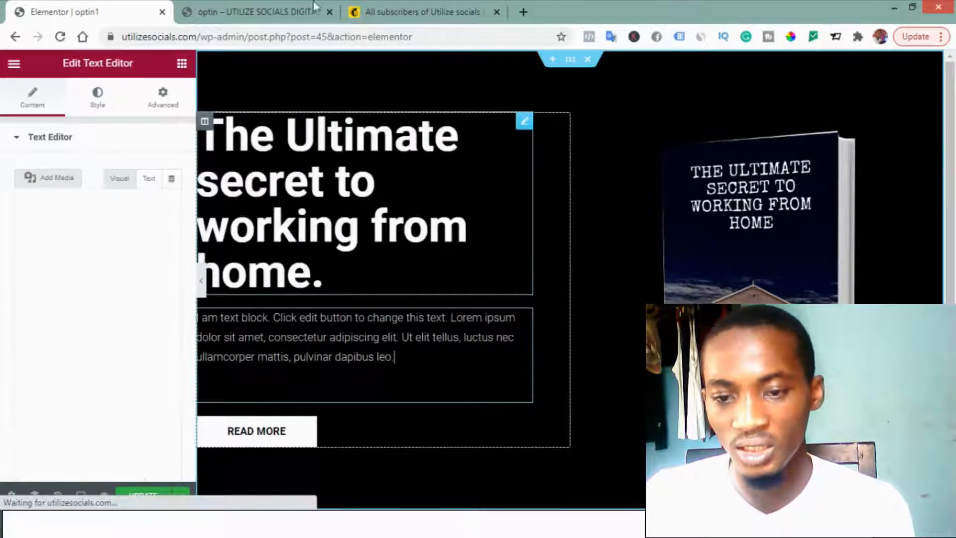
click(247, 4)
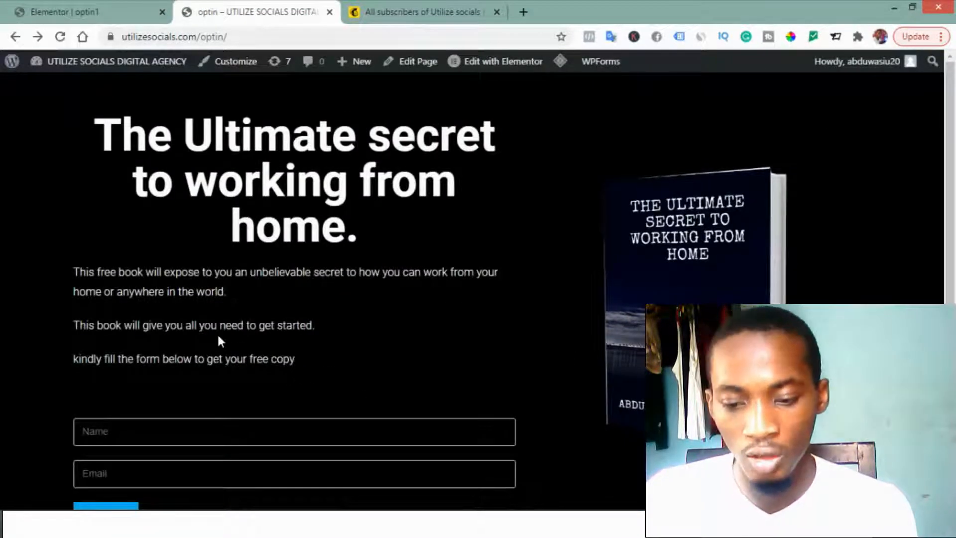
click(80, 10)
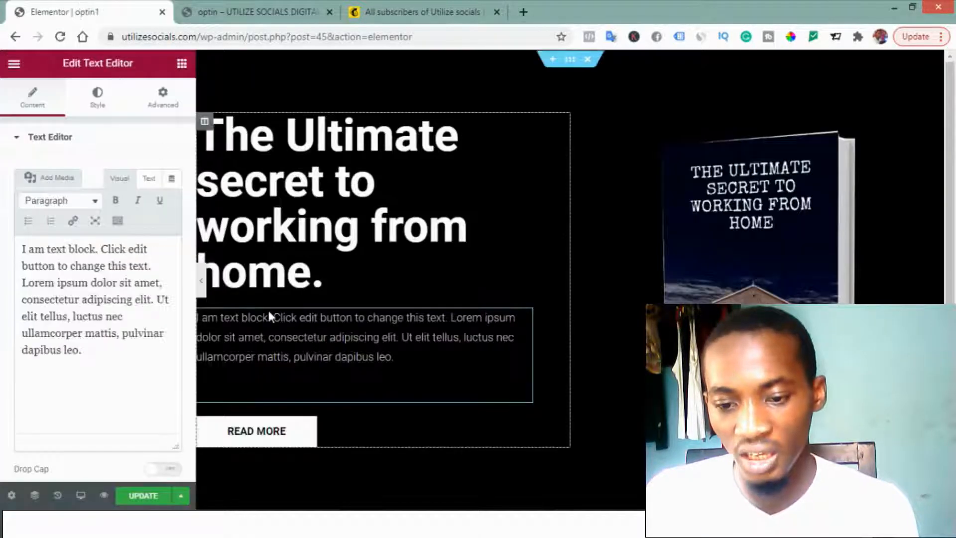
click(119, 316)
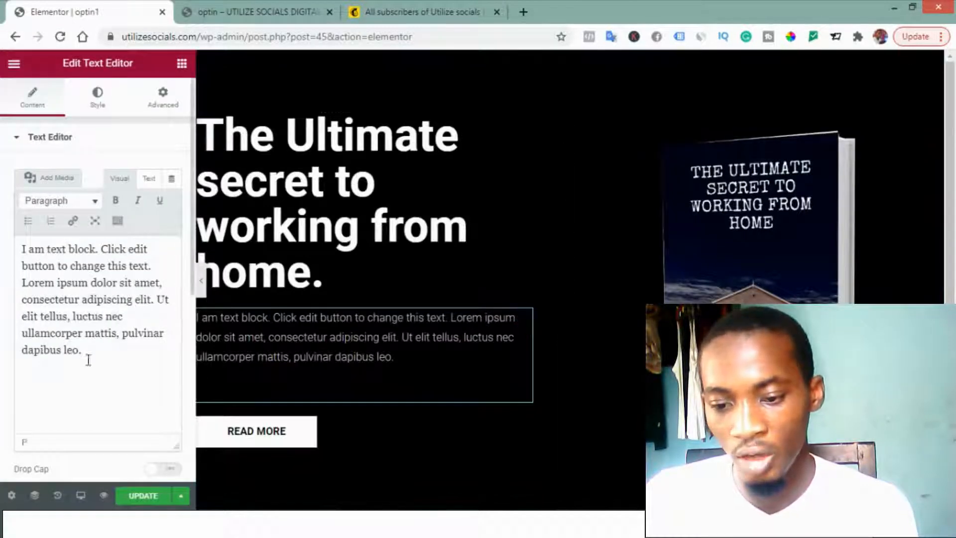
key(ctrl+a)
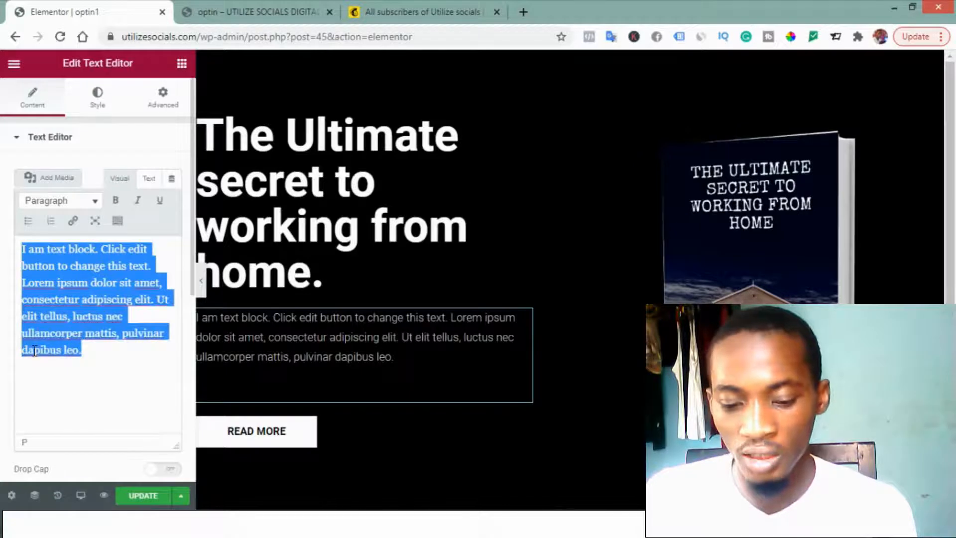
key(ctrl+v)
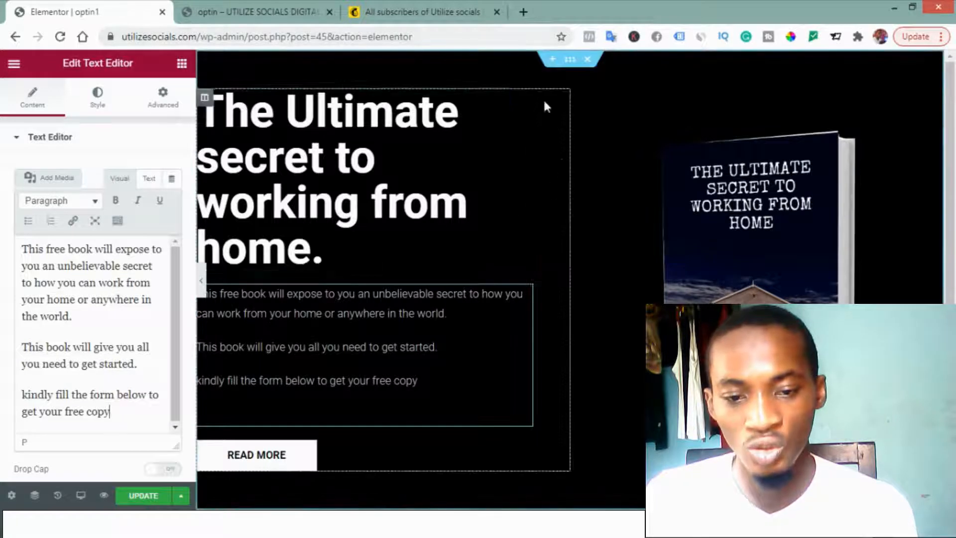
Step: Set the right padding of the column holding the heading and text to 0
click(205, 98)
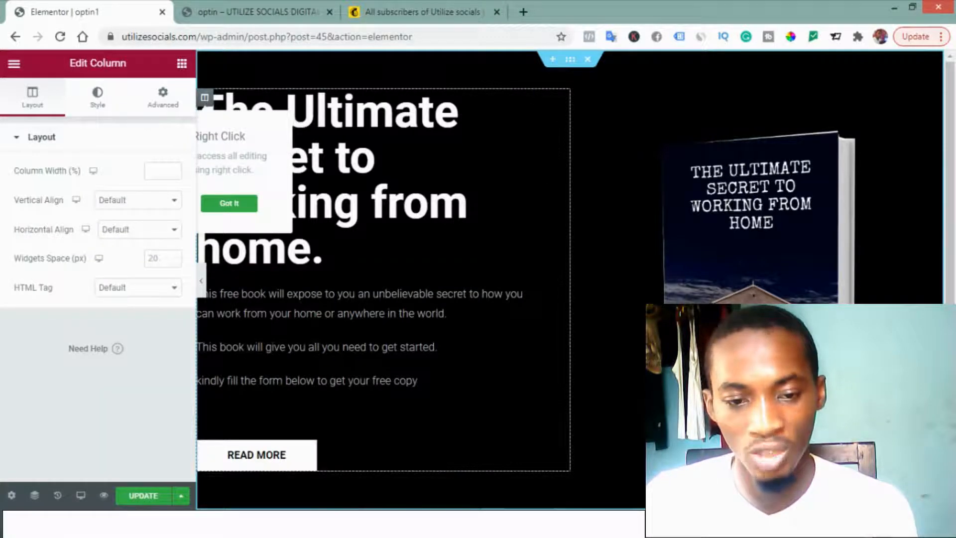
click(163, 100)
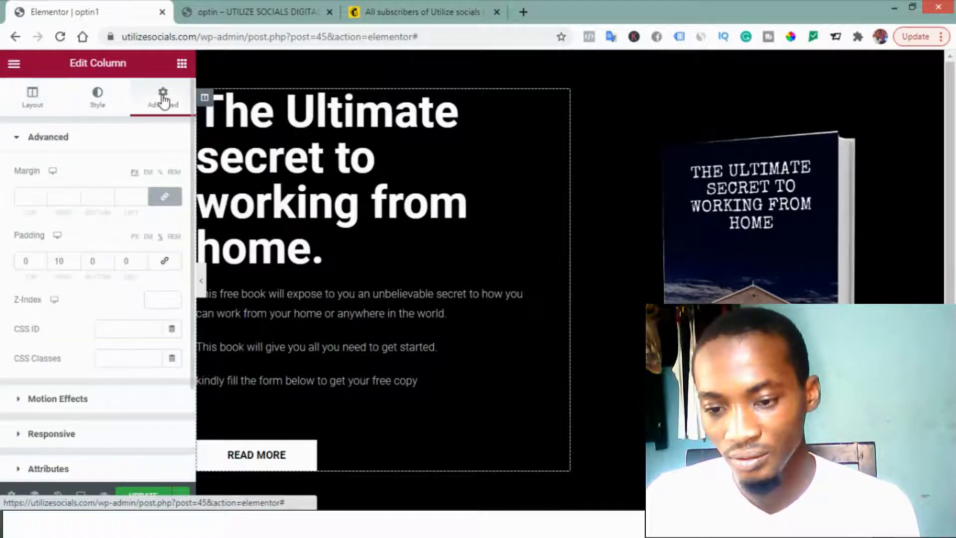
double_click(61, 261)
key(BackSpace)
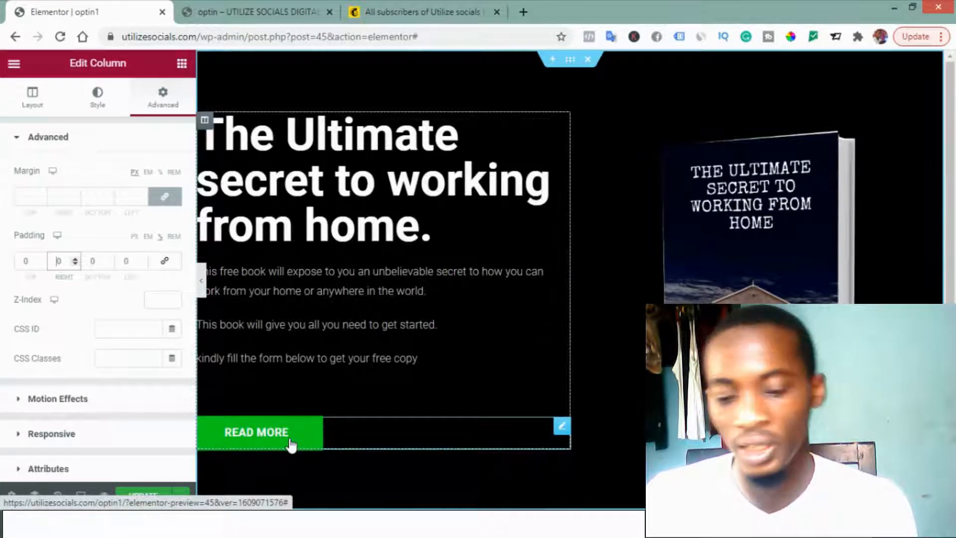
Step: Delete the READ MORE button and place a Shortcode widget below the description text instead
right_click(561, 428)
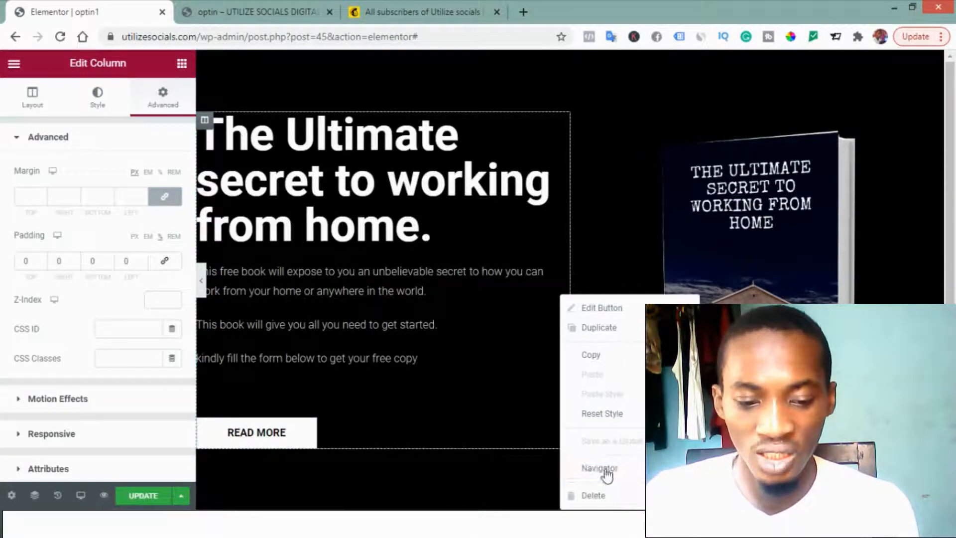
click(603, 503)
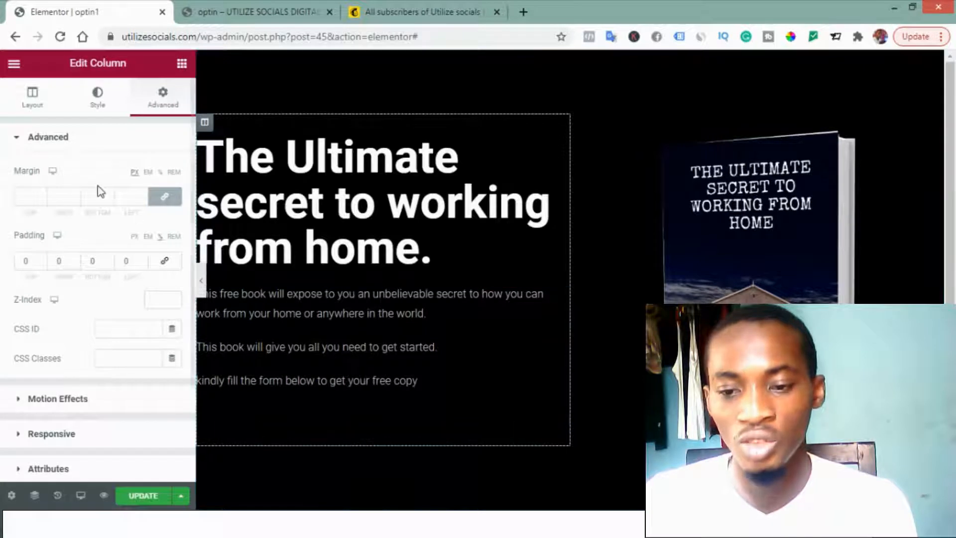
click(182, 64)
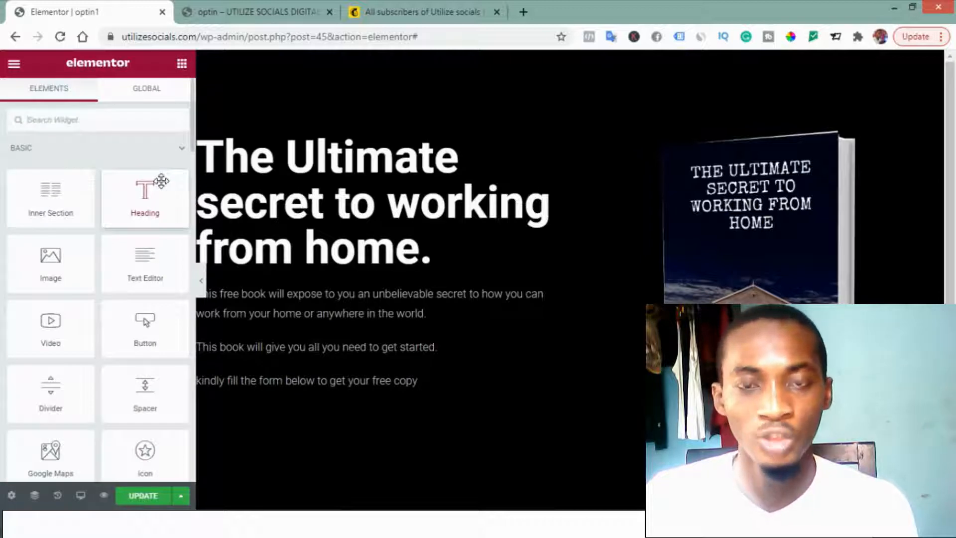
click(50, 121)
text(short)
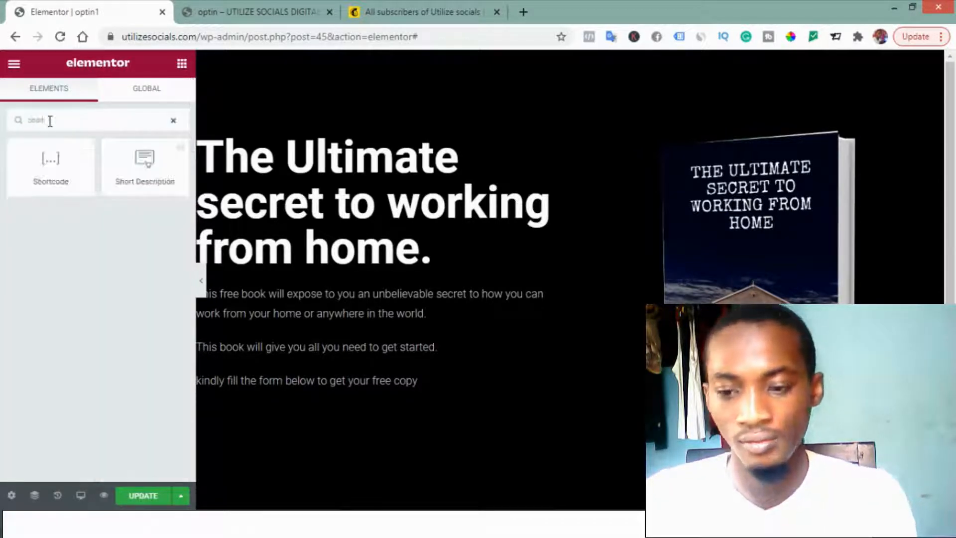
drag(50, 171, 316, 425)
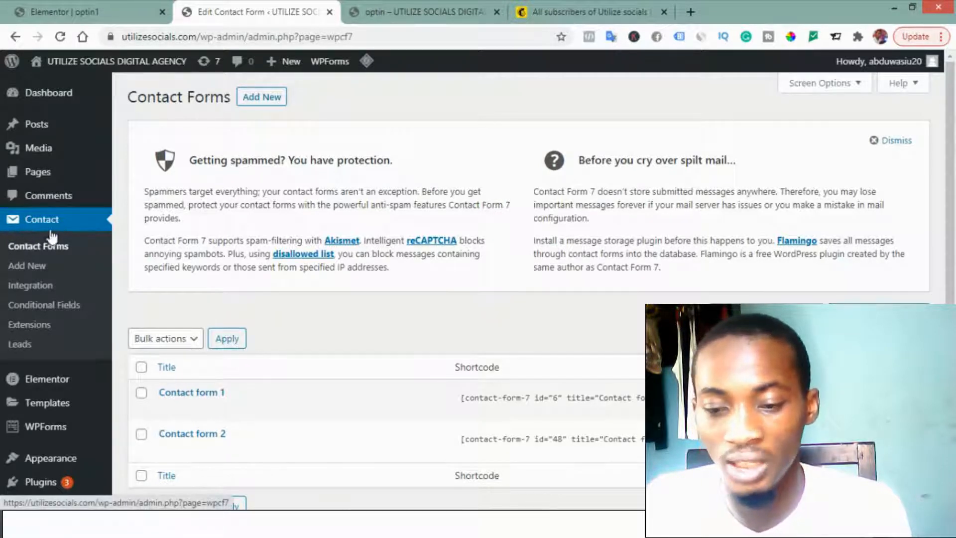
Step: Copy the shortcode of Contact form 2 into the Shortcode widget on the optin1 page and update the page
scroll(286, 443, down, 3)
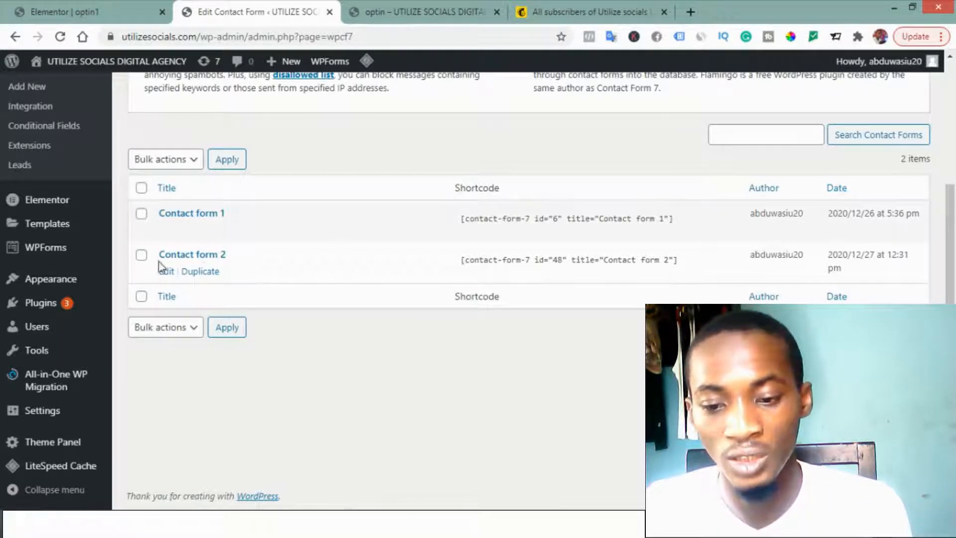
click(459, 261)
right_click(496, 262)
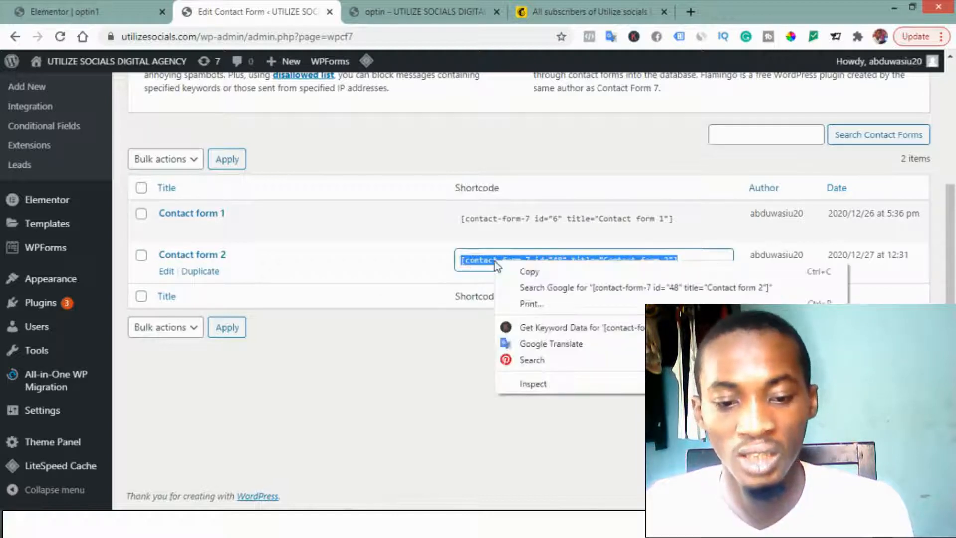
click(523, 269)
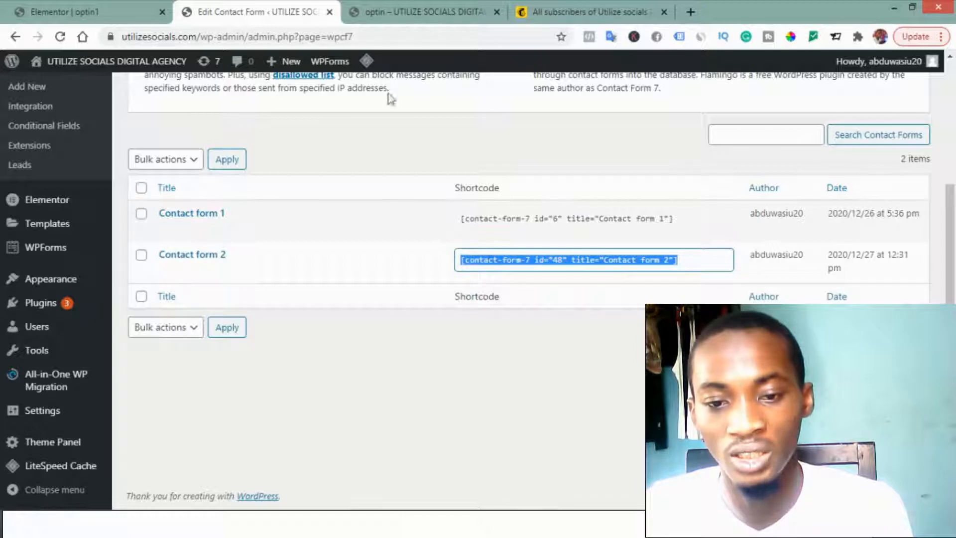
click(64, 7)
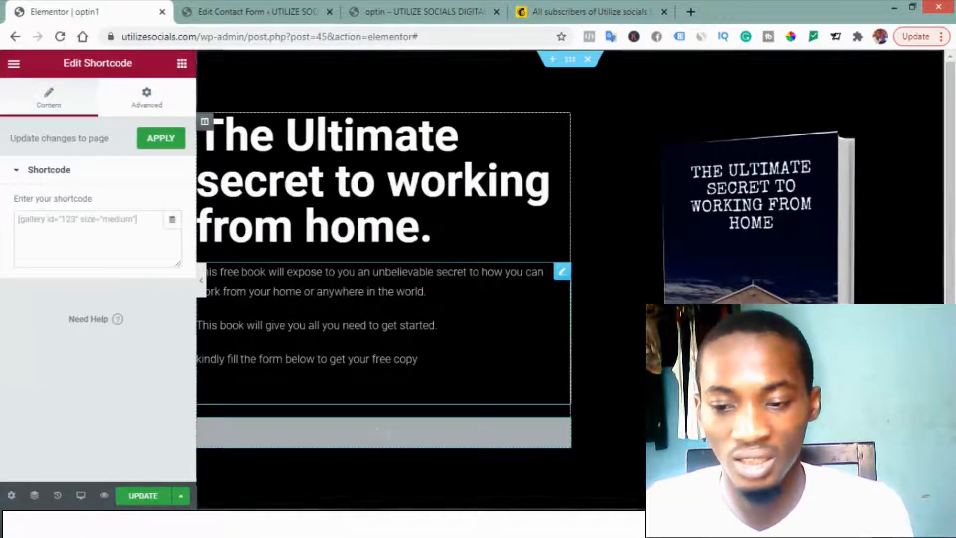
click(71, 225)
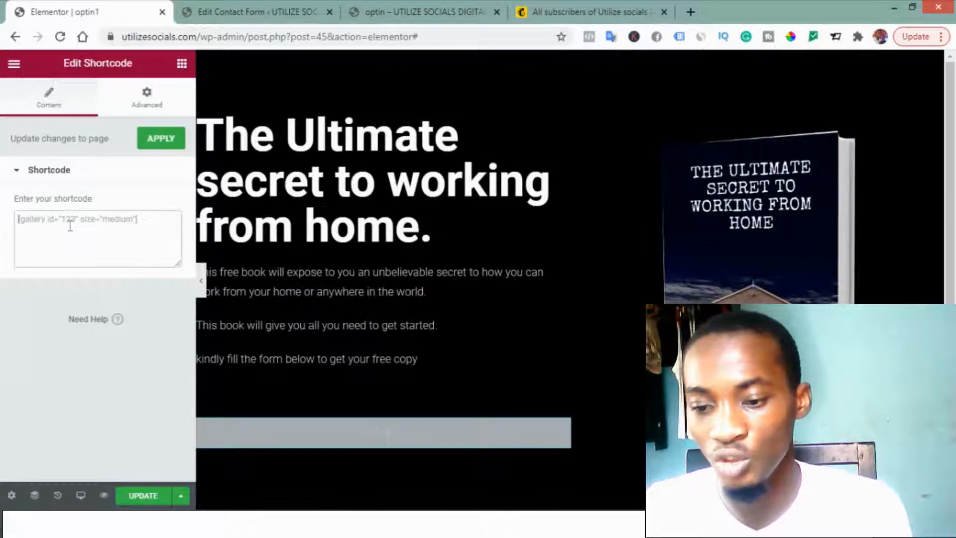
key(ctrl+v)
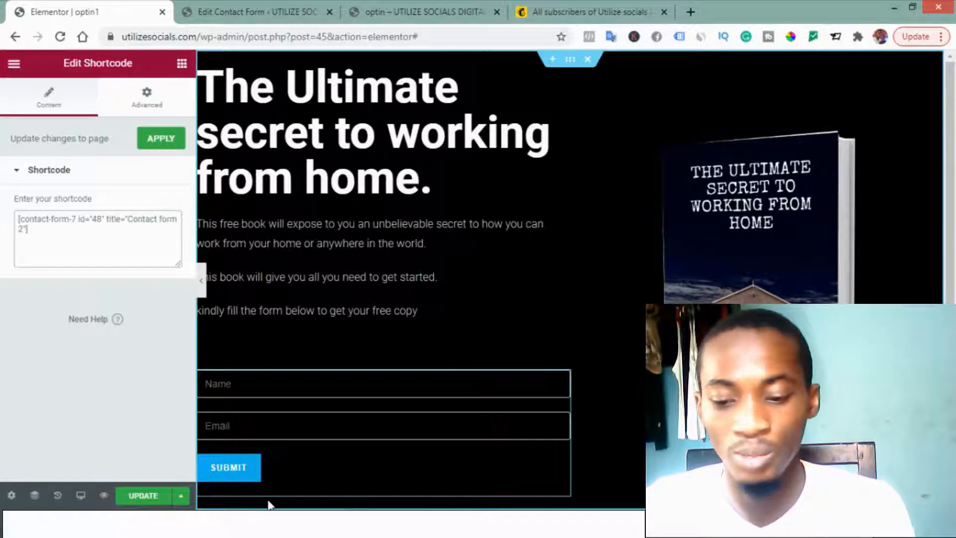
click(142, 498)
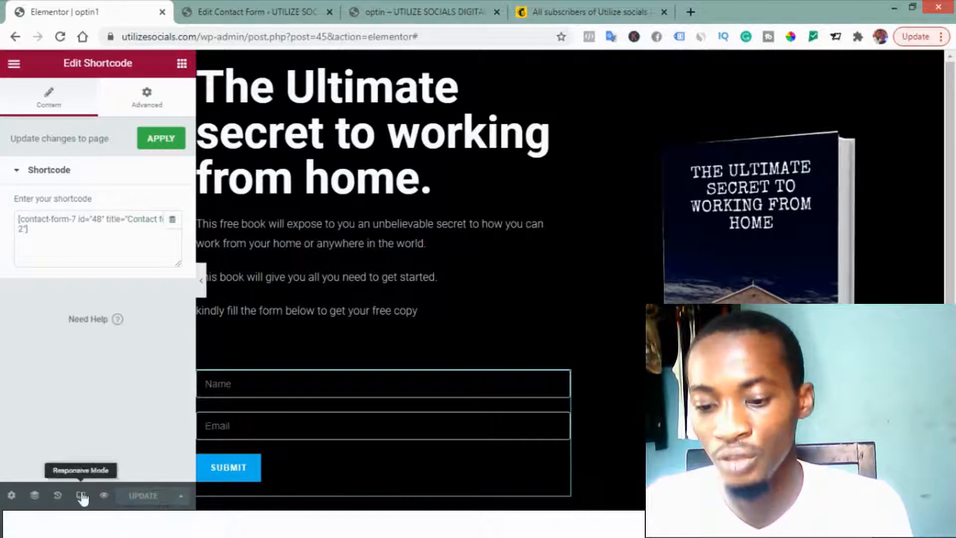
Step: Preview the optin1 page and submit its form with a test name and test email address
click(104, 494)
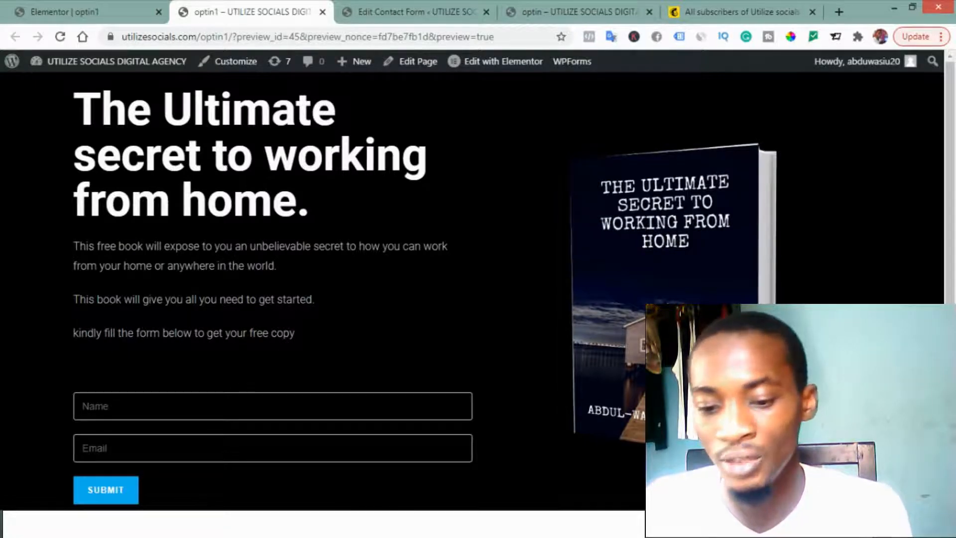
click(190, 409)
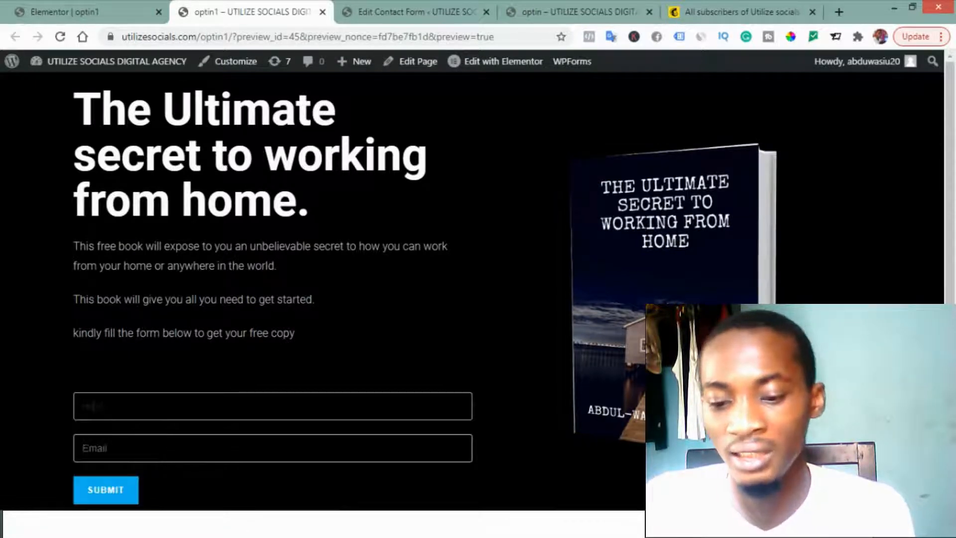
click(190, 439)
text(dfetgfgf)
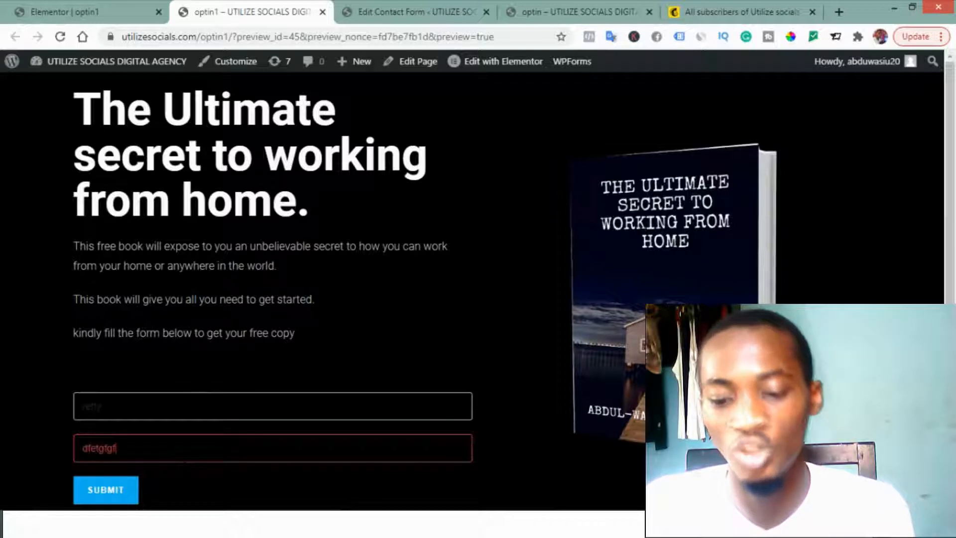
text(@)
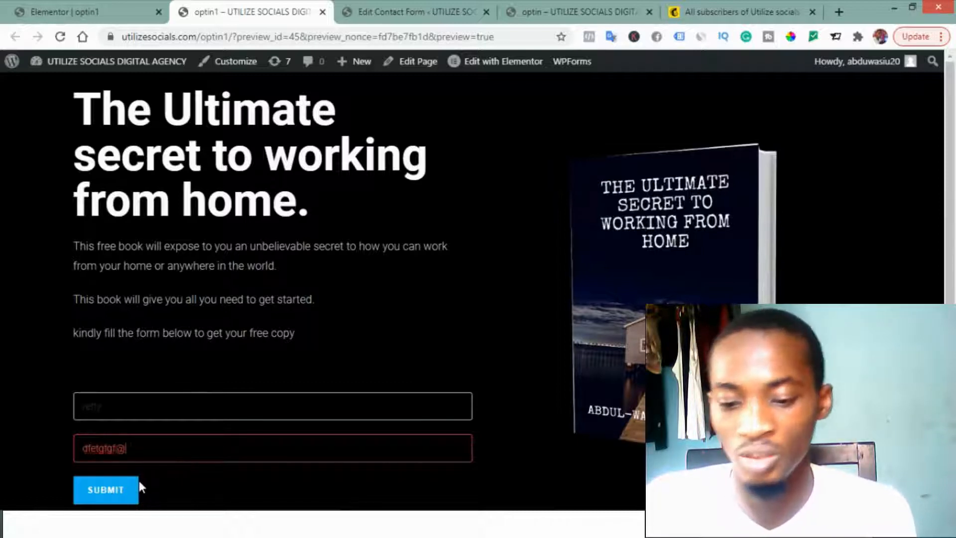
text(gm.vv)
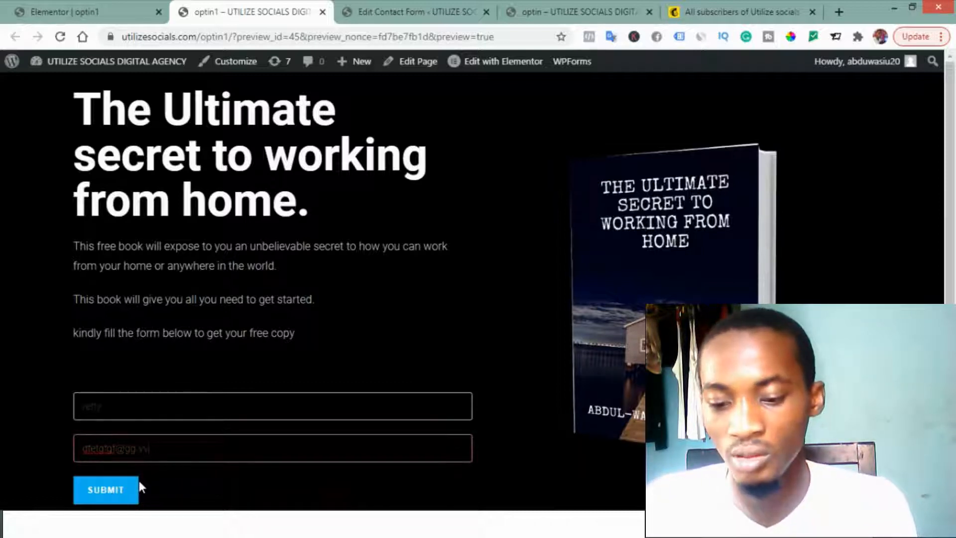
click(105, 497)
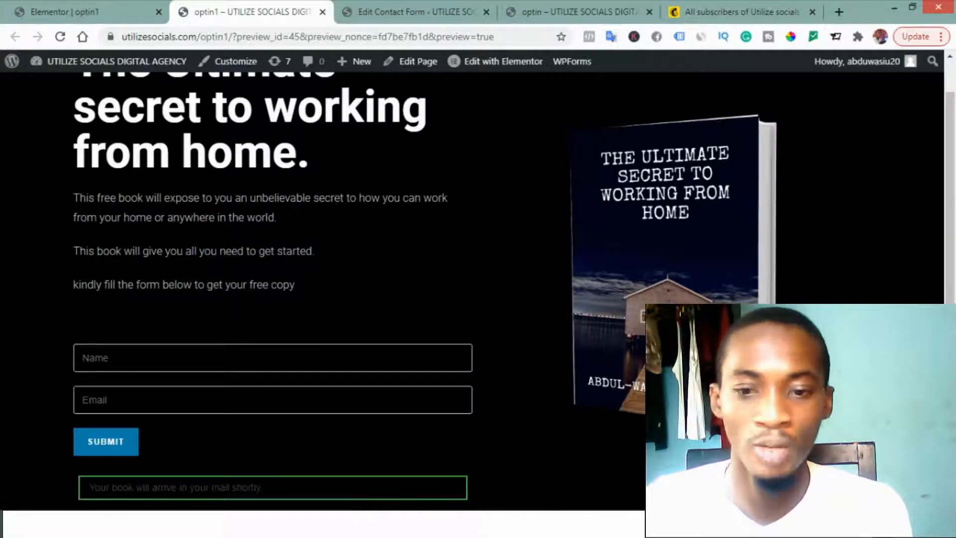
Step: Create a new WordPress page titled "ty" and set its template to Elementor Canvas
click(382, 3)
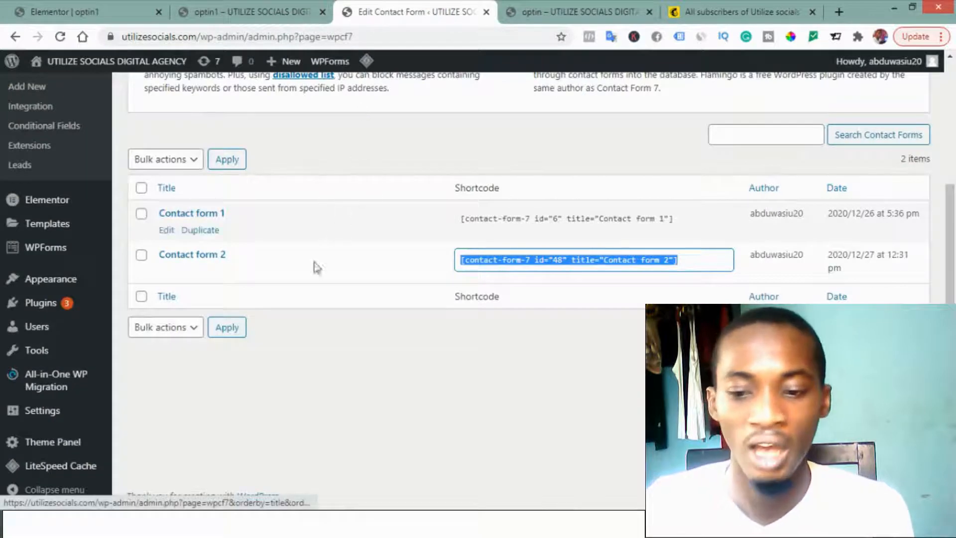
scroll(77, 241, up, 4)
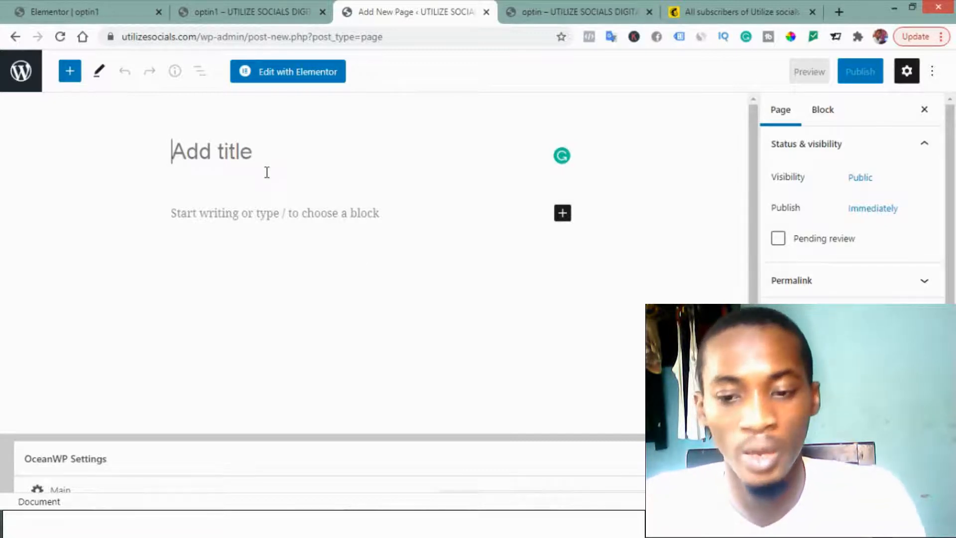
text(ty)
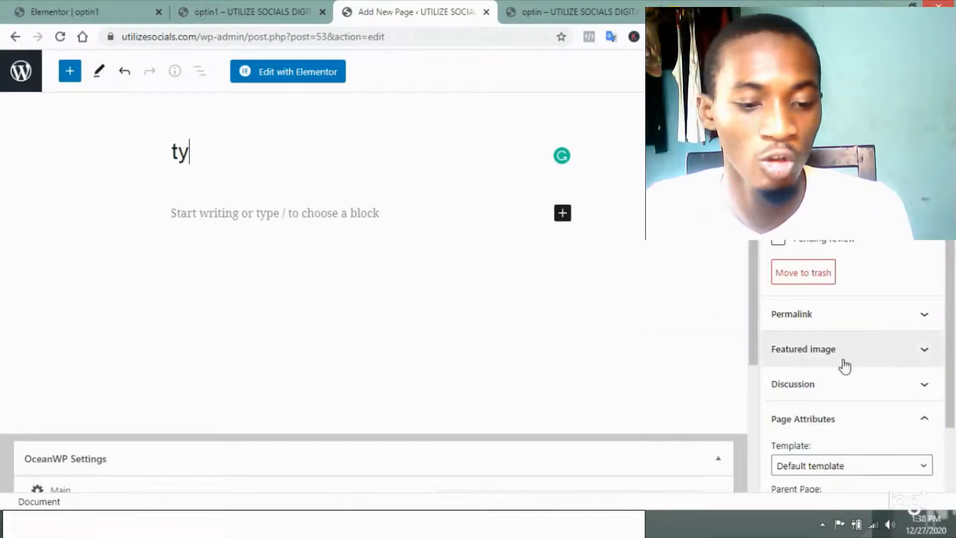
scroll(845, 365, down, 2)
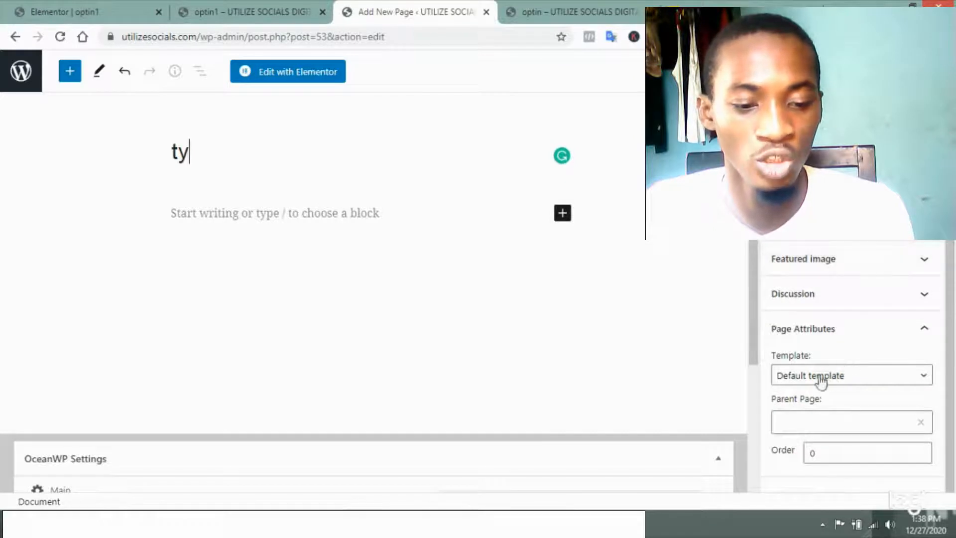
click(786, 380)
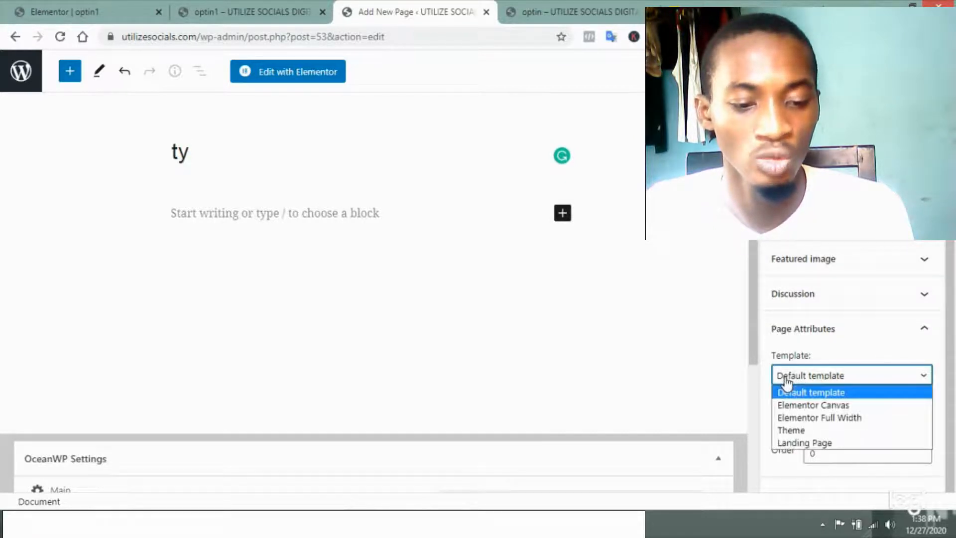
click(800, 404)
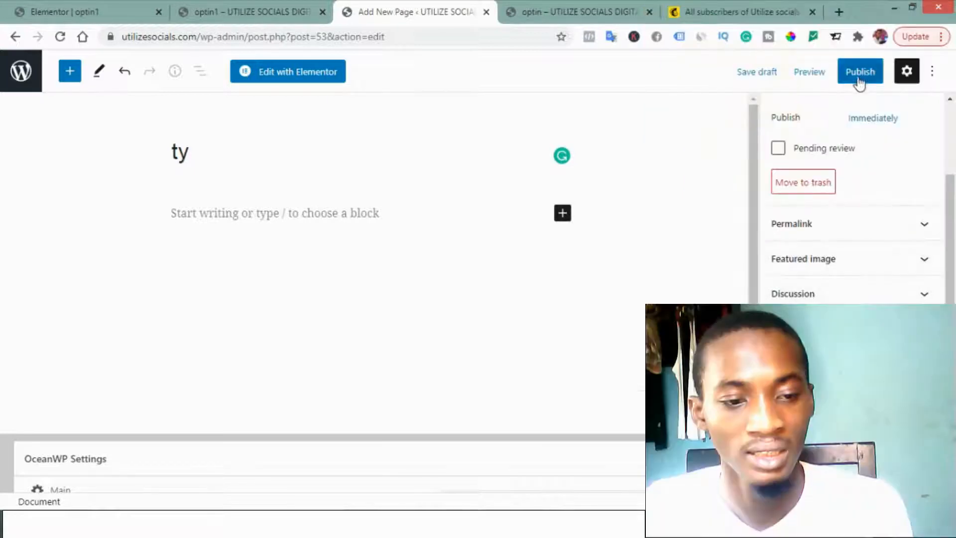
Step: Publish the "ty" page and open it for editing in Elementor
click(859, 75)
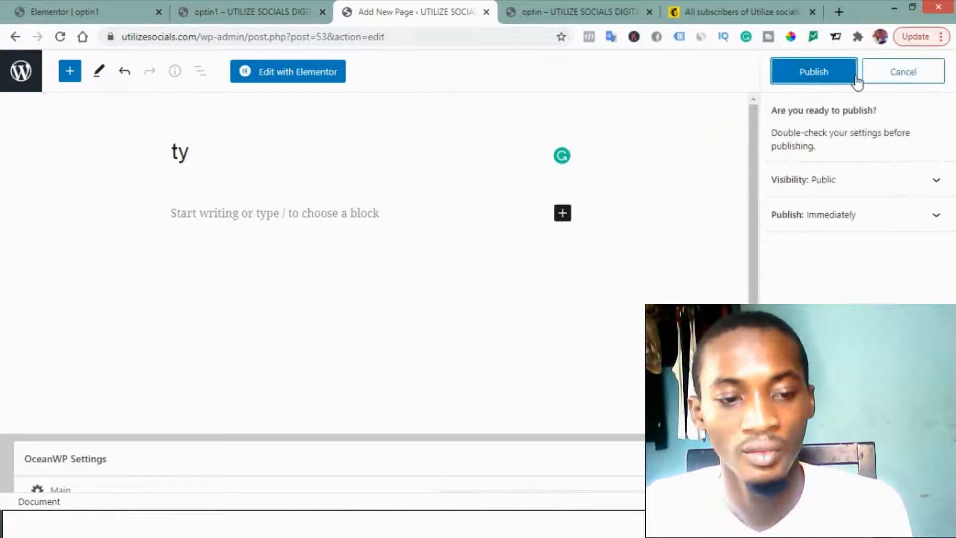
click(823, 78)
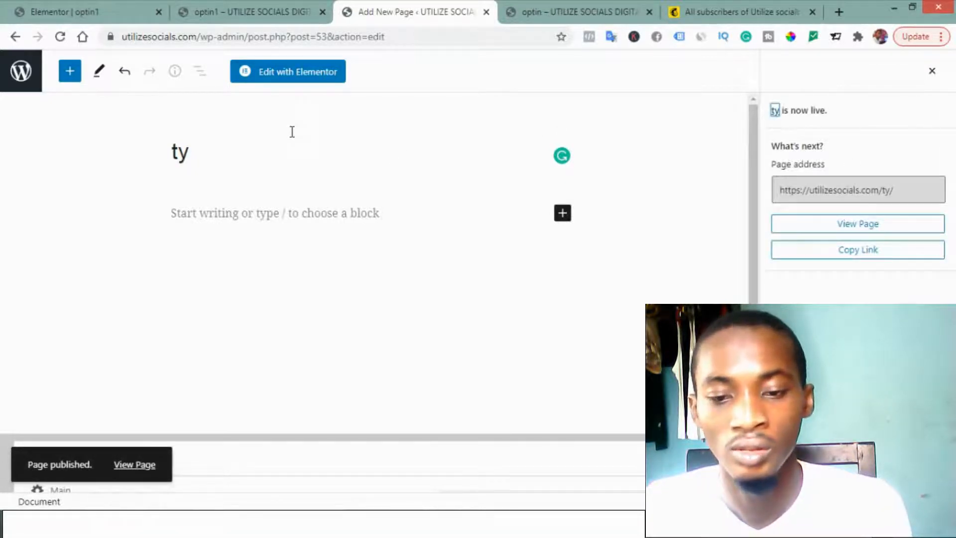
click(282, 81)
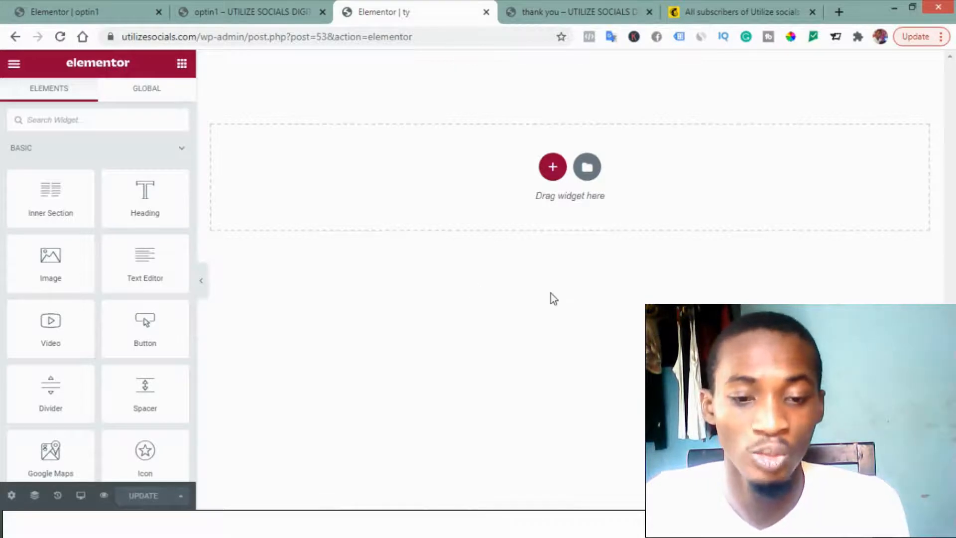
Step: Insert the black "Power best Service" block from the template library into the empty page
click(586, 167)
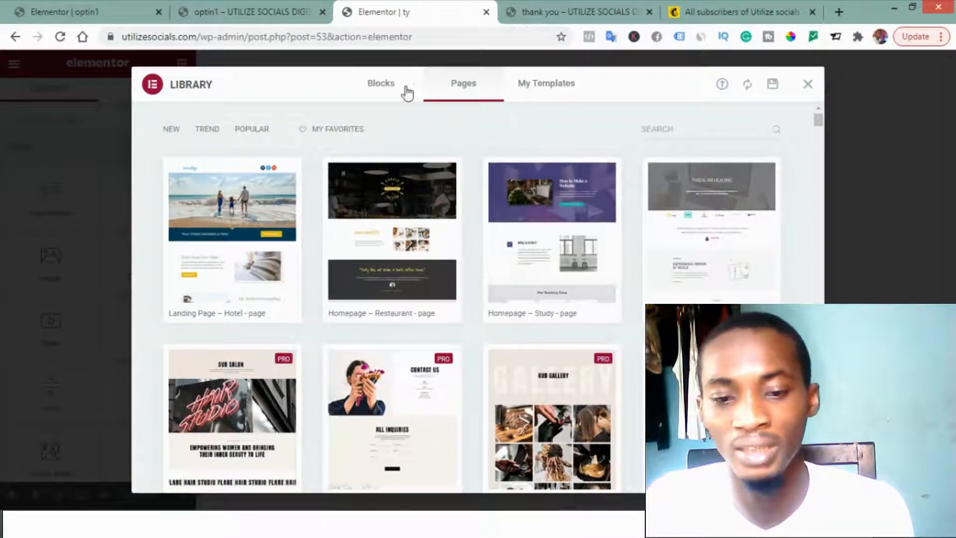
click(386, 97)
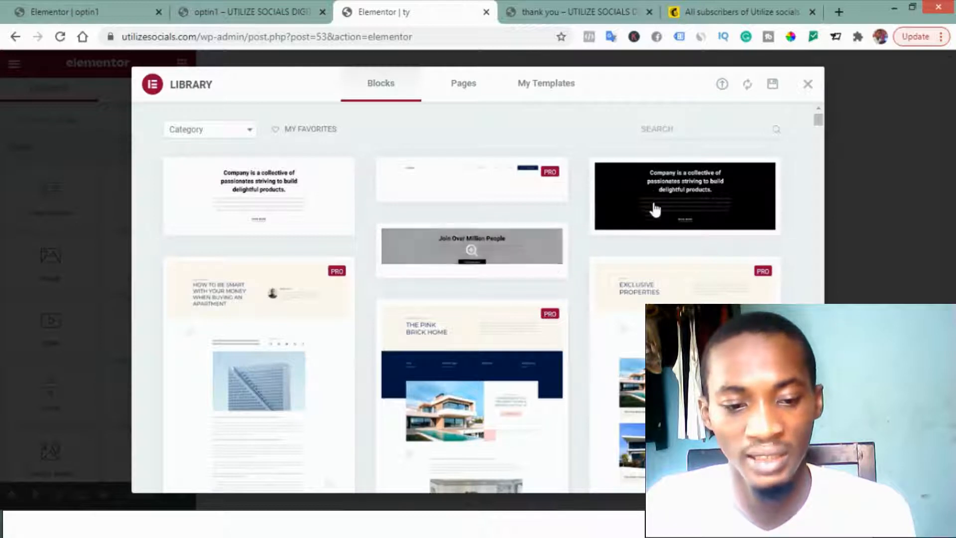
scroll(644, 216, down, 3)
scroll(645, 215, down, 10)
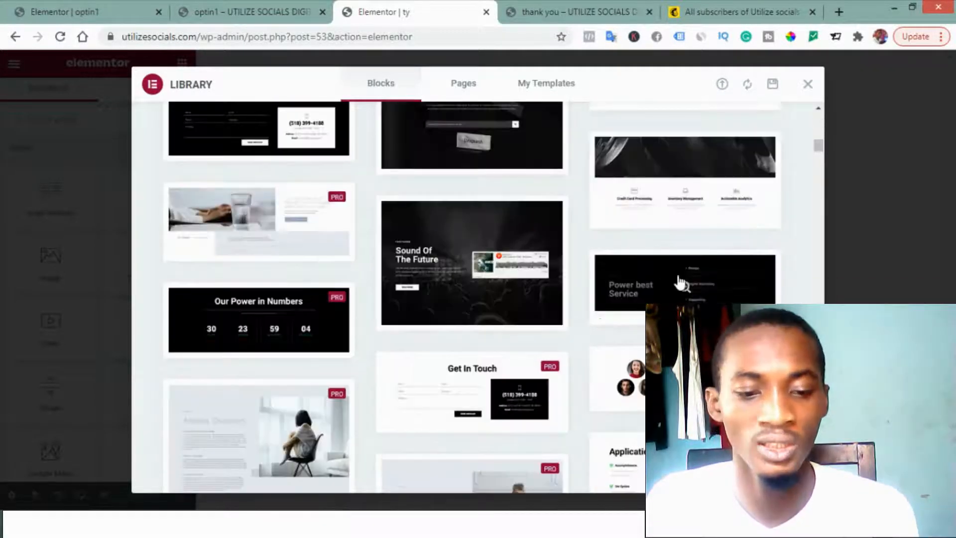
mouse_move(680, 282)
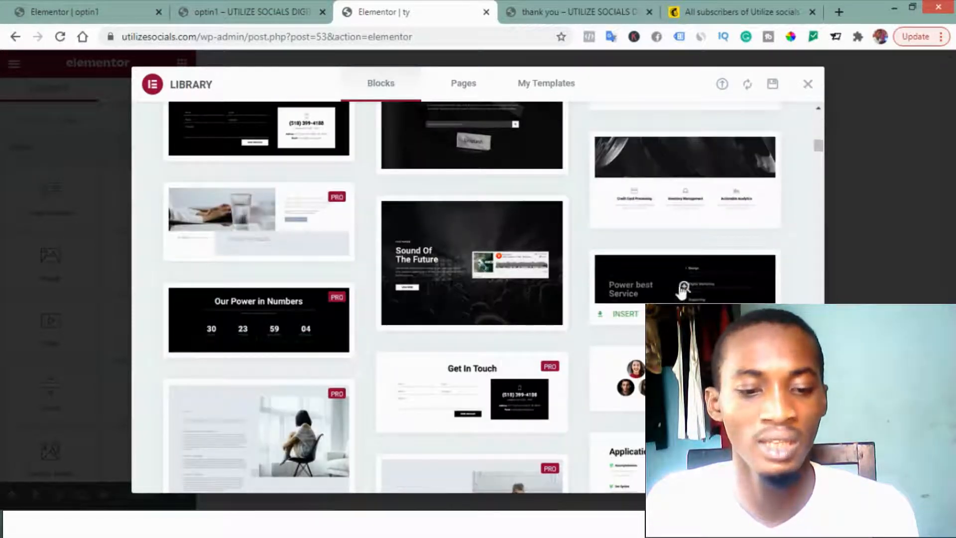
click(620, 314)
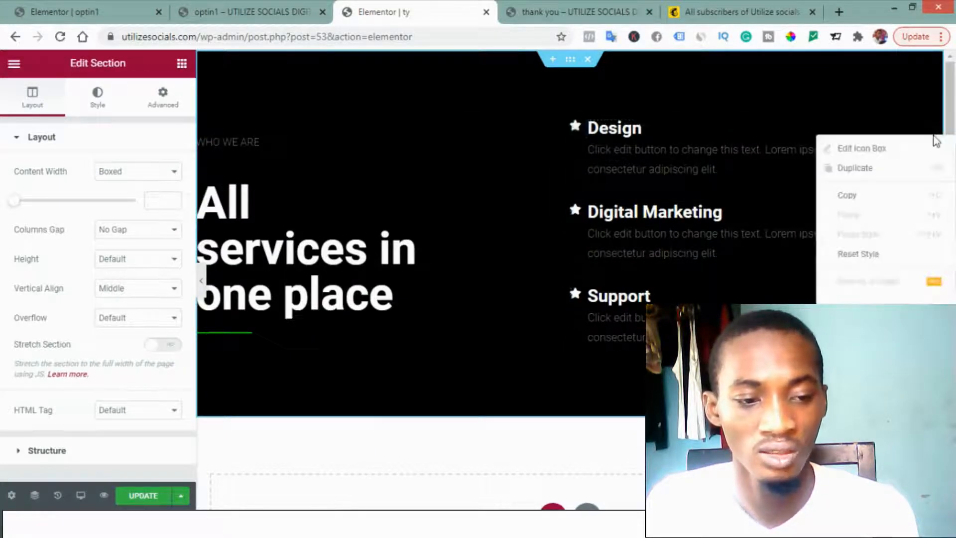
Step: Delete the Design, Digital Marketing and Support icon boxes from the column beside the heading
right_click(930, 142)
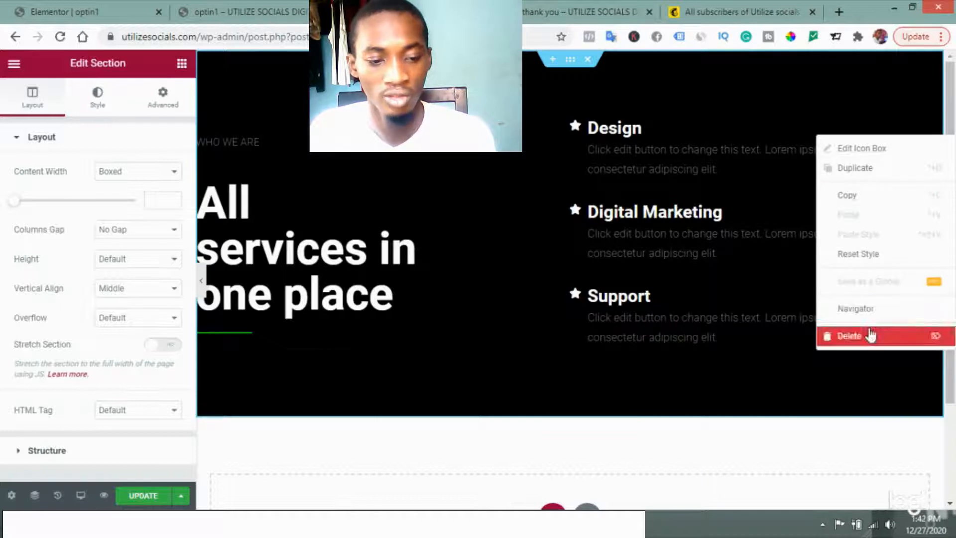
key(Delete)
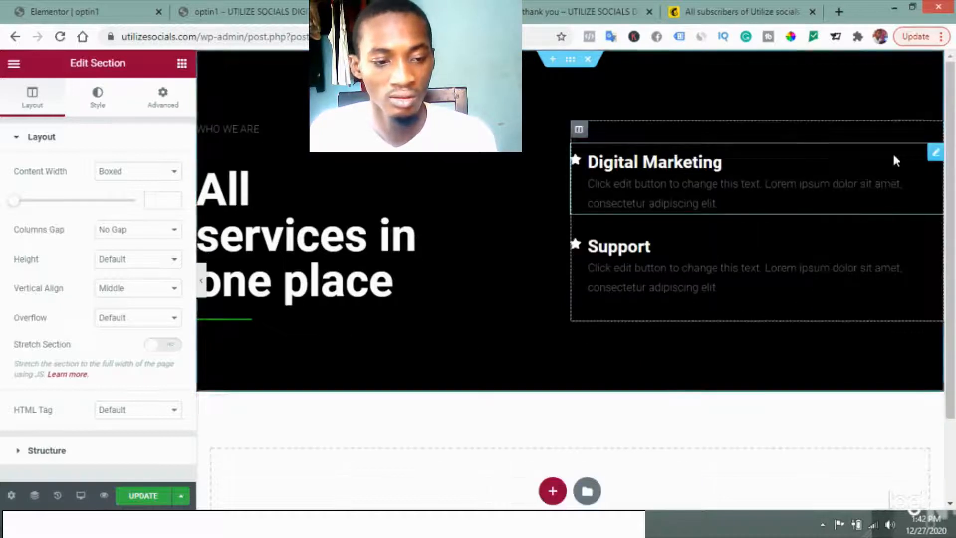
right_click(930, 159)
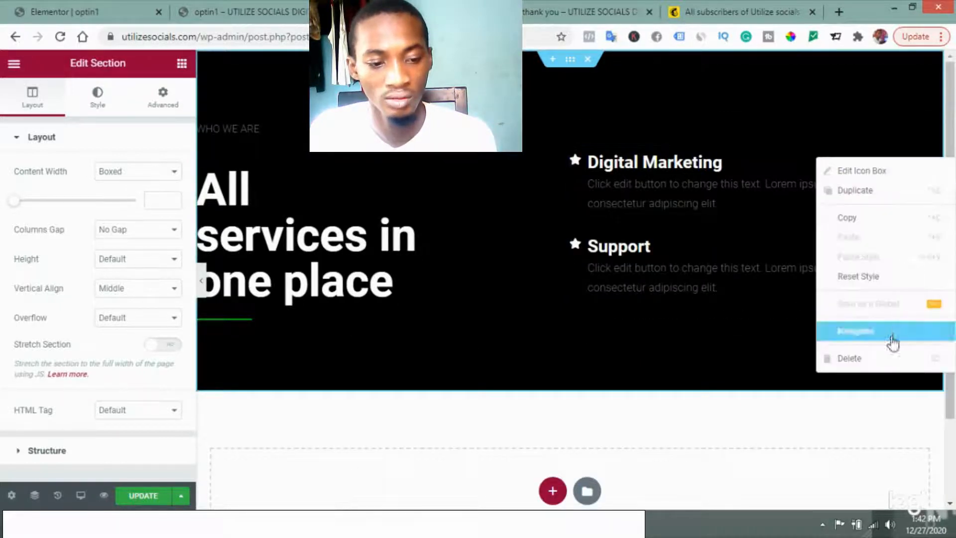
key(Delete)
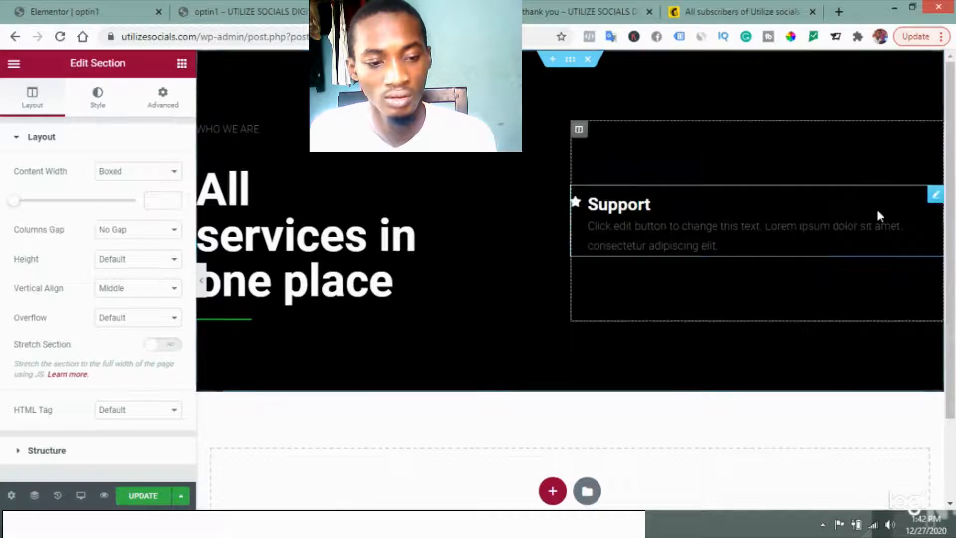
right_click(935, 196)
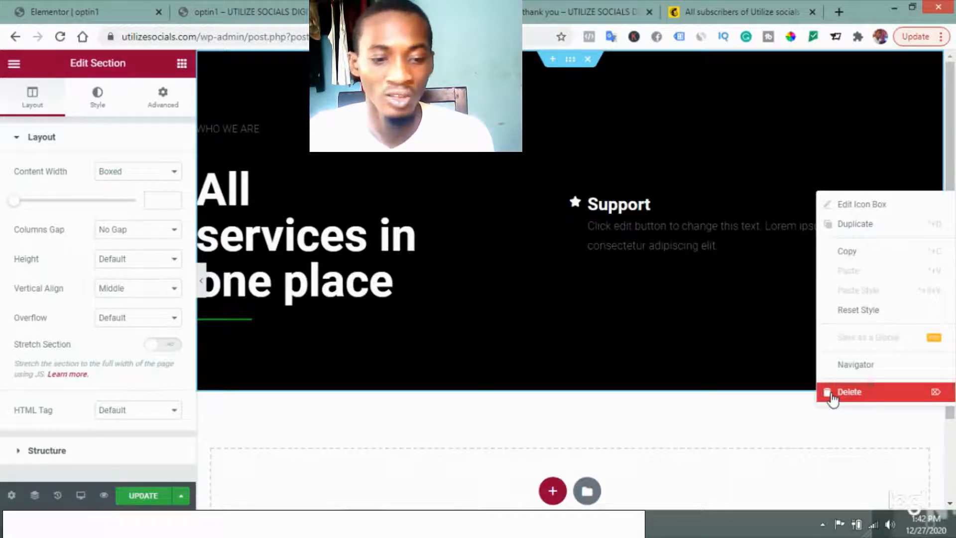
click(745, 272)
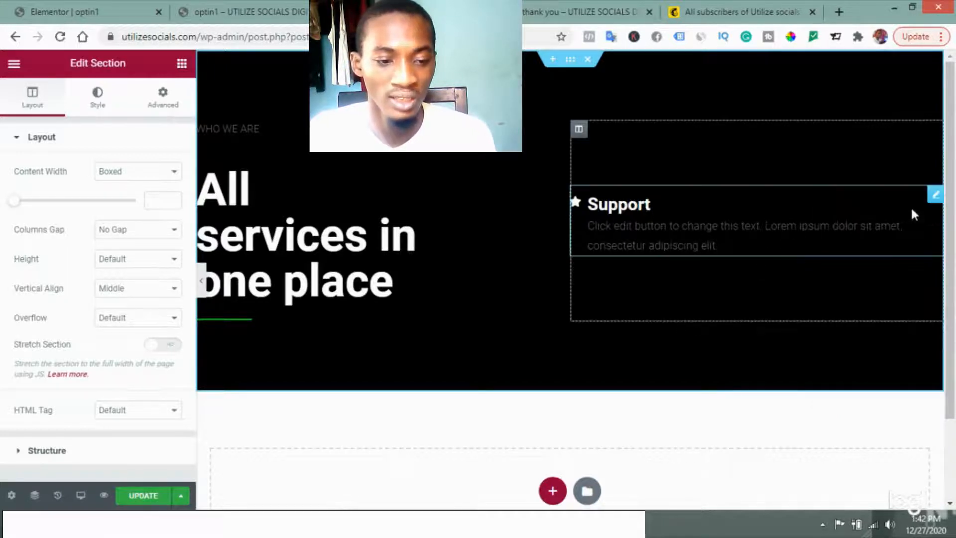
right_click(935, 199)
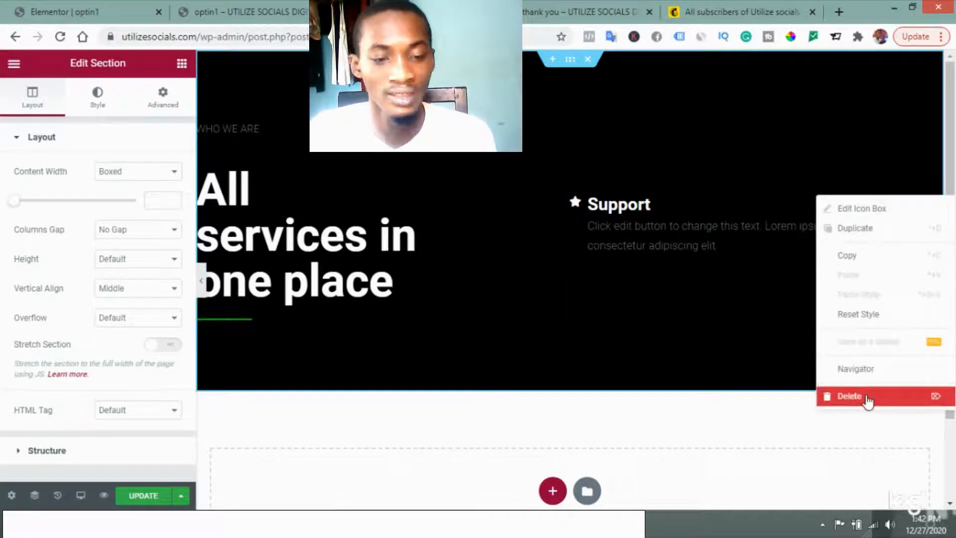
click(867, 399)
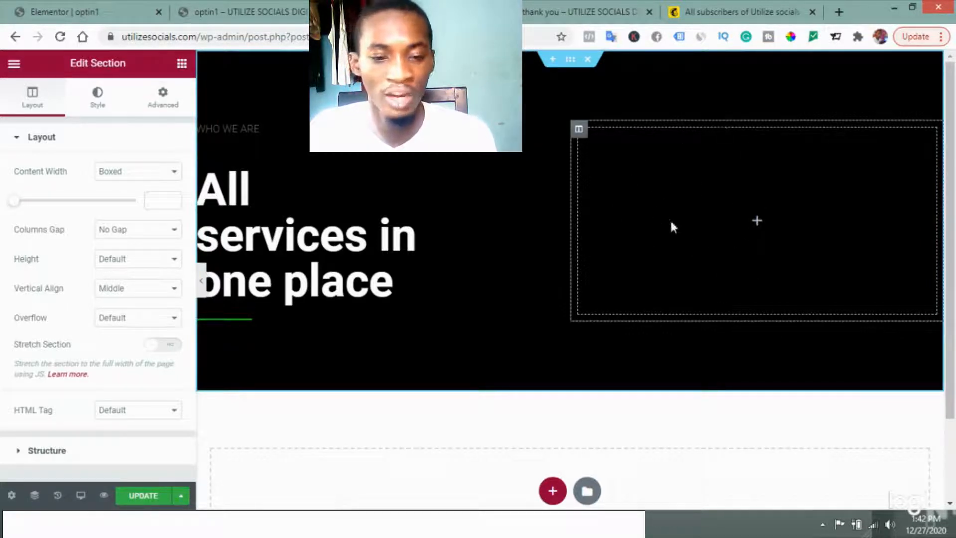
Step: Check the existing thank-you page, and place an Image widget showing ultimate-secret-to-working-from-home.png in the emptied column
click(578, 9)
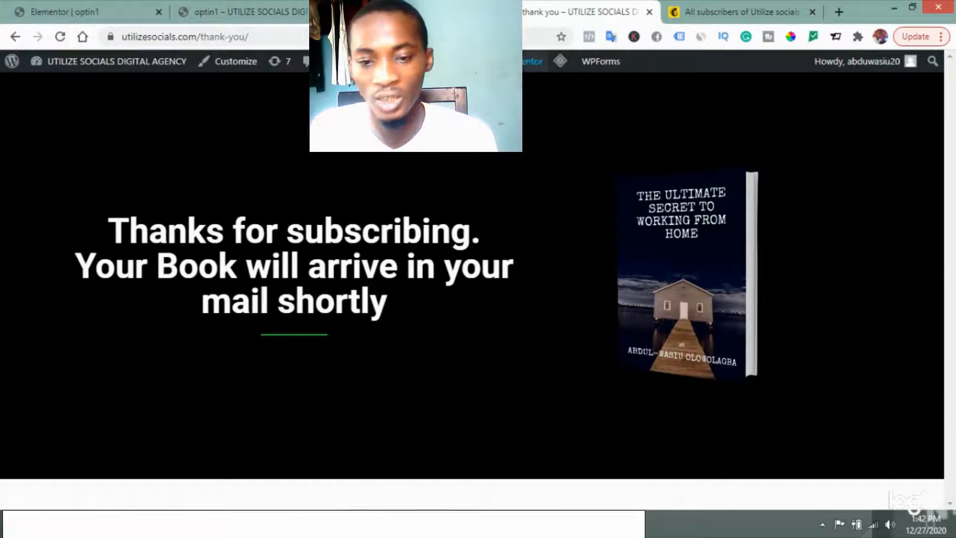
mouse_move(507, 62)
click(508, 88)
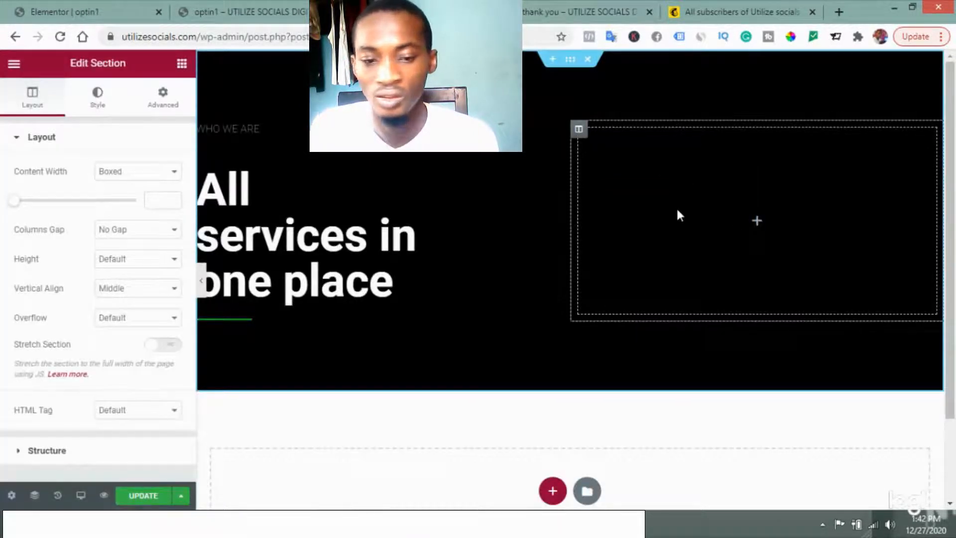
click(677, 210)
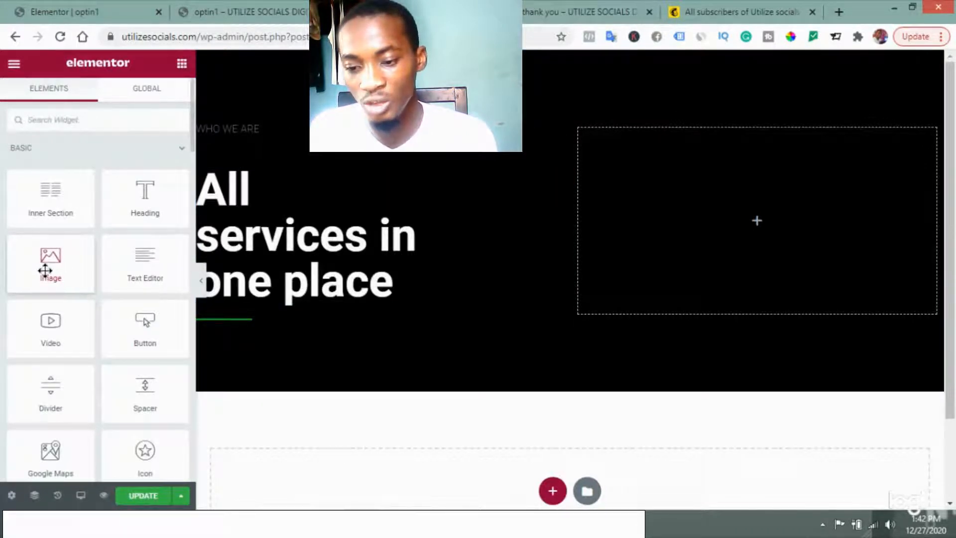
drag(44, 270, 749, 228)
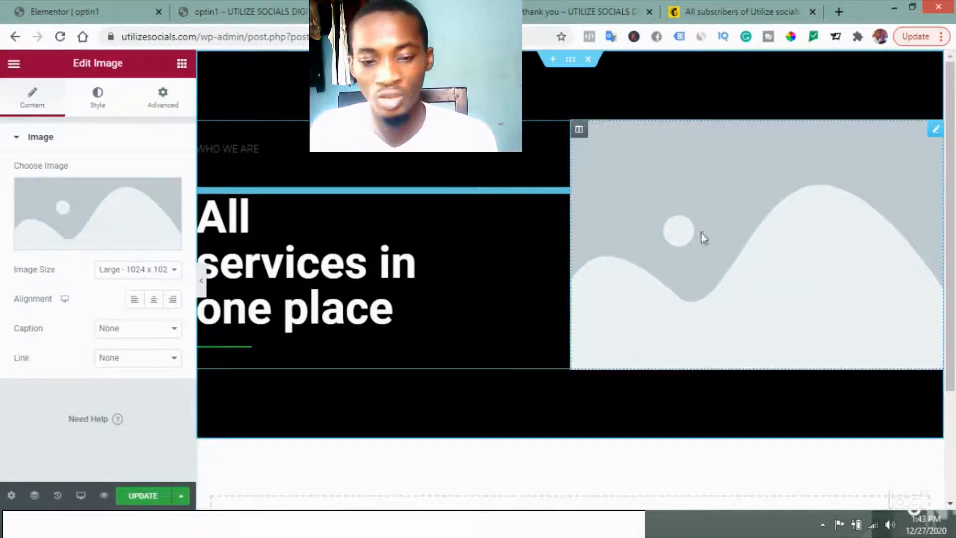
click(80, 246)
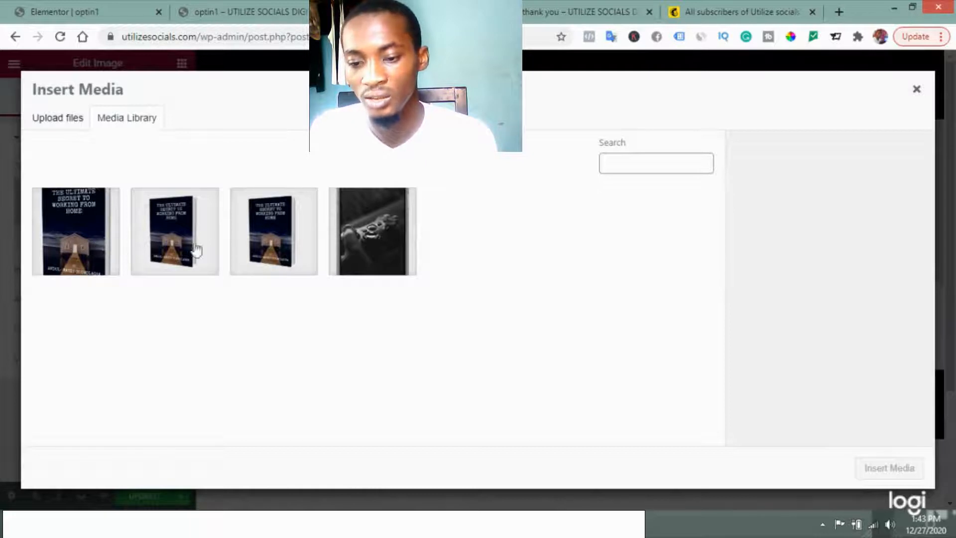
click(76, 250)
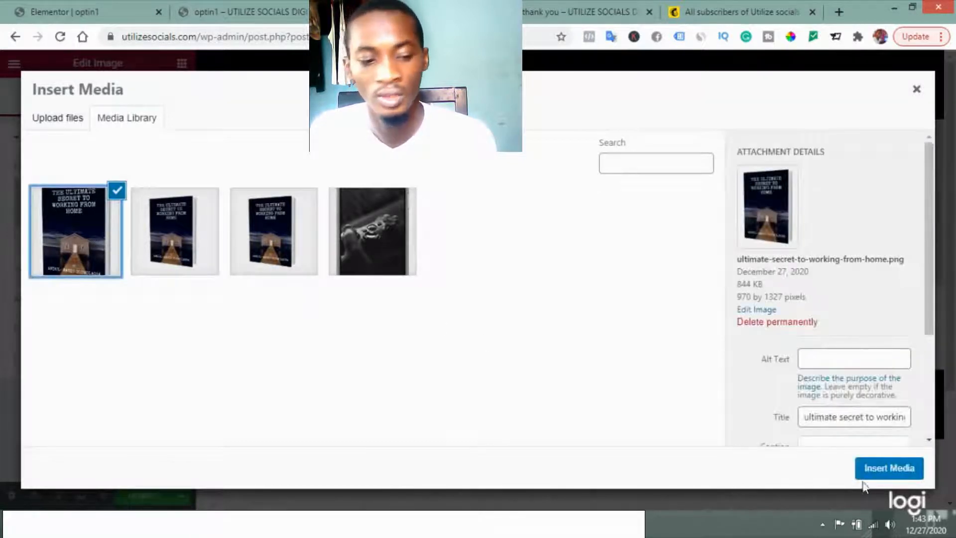
click(891, 469)
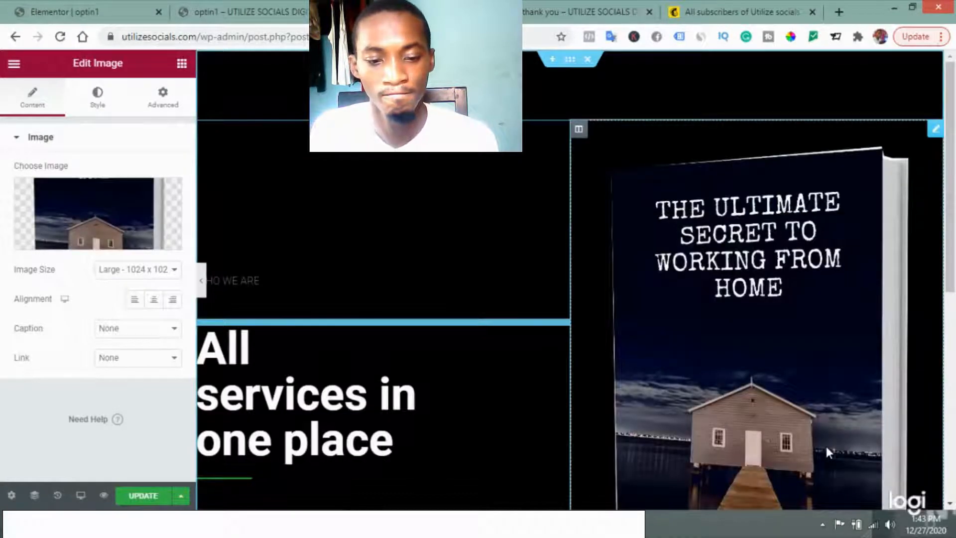
Step: Replace the "All services in one place" heading with the thank-you page's text "Thanks for subscribing. Your Book will arrive in your mail shortly"
scroll(697, 453, down, 3)
scroll(703, 457, down, 2)
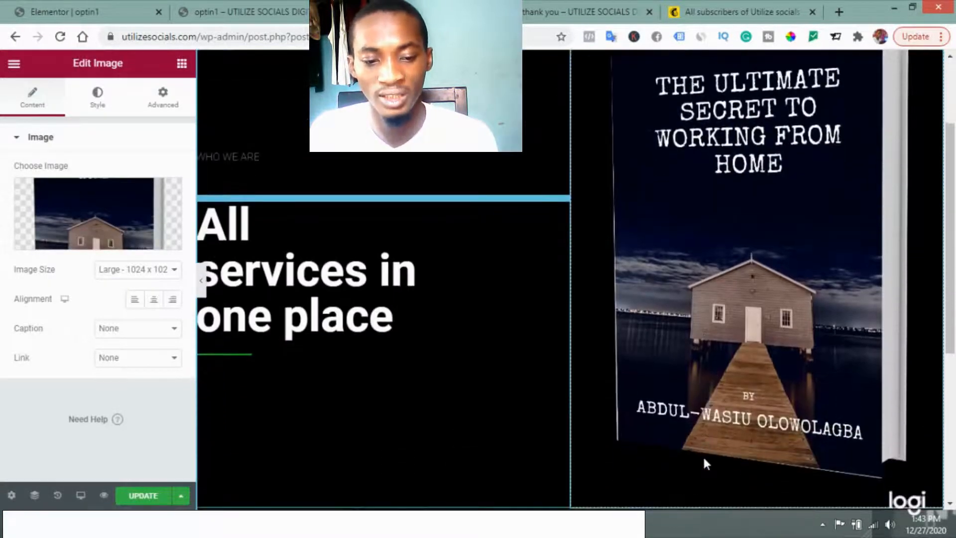
click(526, 7)
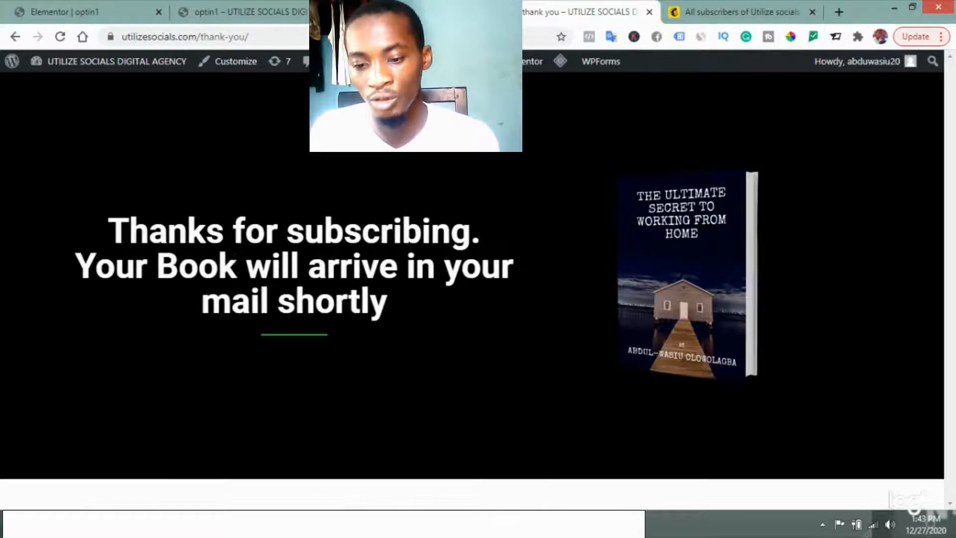
click(399, 10)
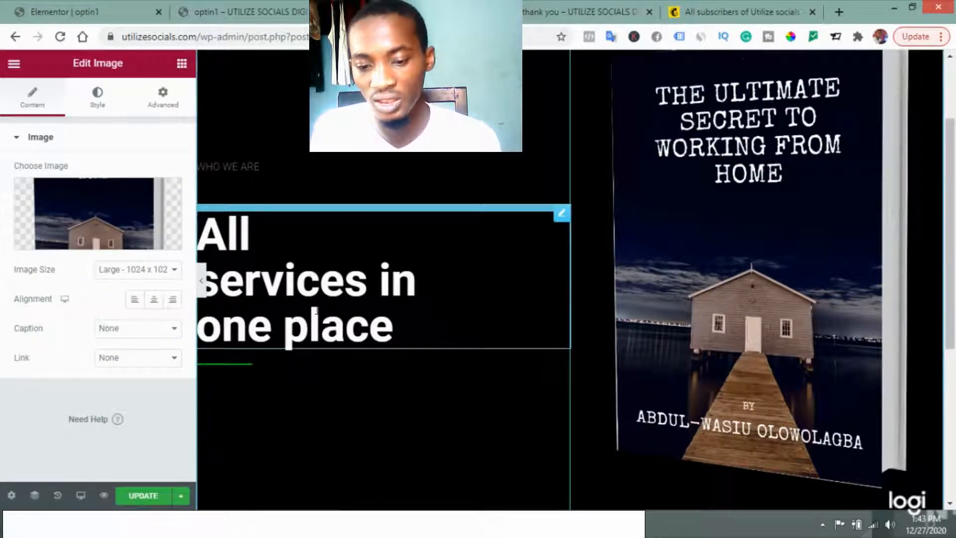
click(384, 326)
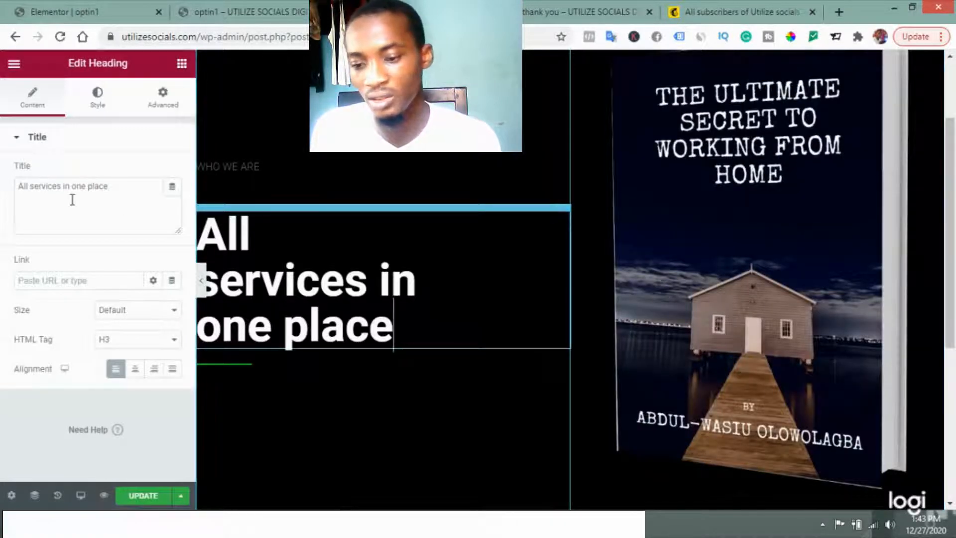
click(95, 199)
key(ctrl+a)
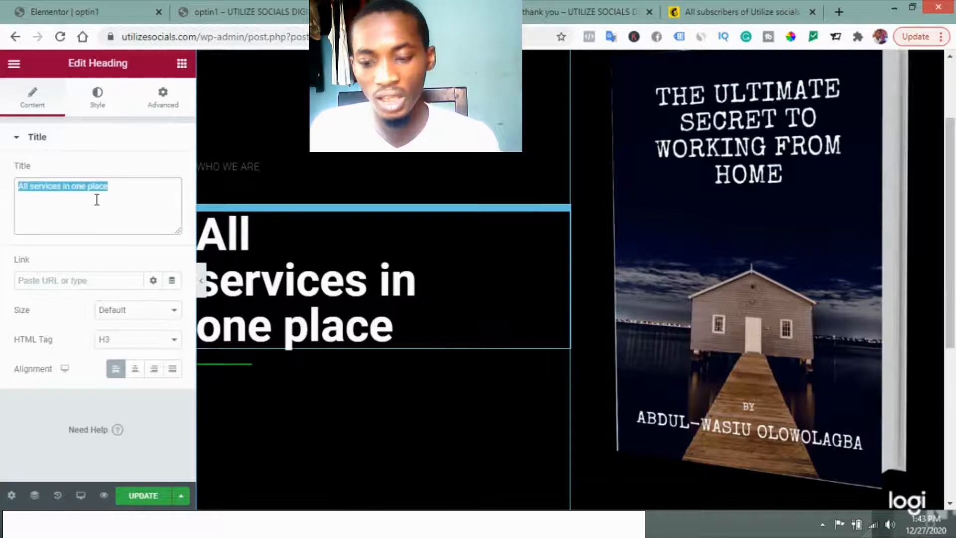
text(Thanks for subscribing. Your Book will arrive in your mail shortly)
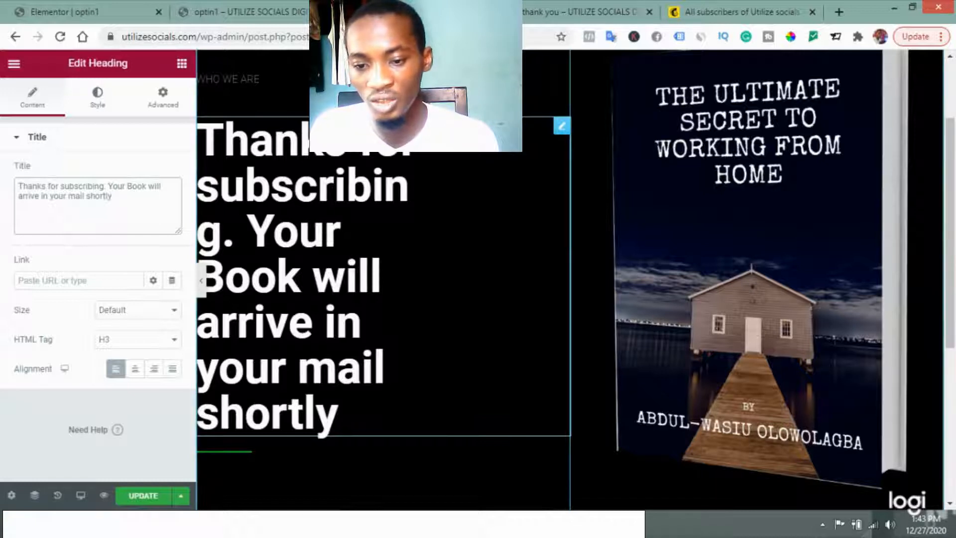
Step: Delete the "WHO WE ARE" text above the heading and widen the heading's column slightly
scroll(231, 150, up, 2)
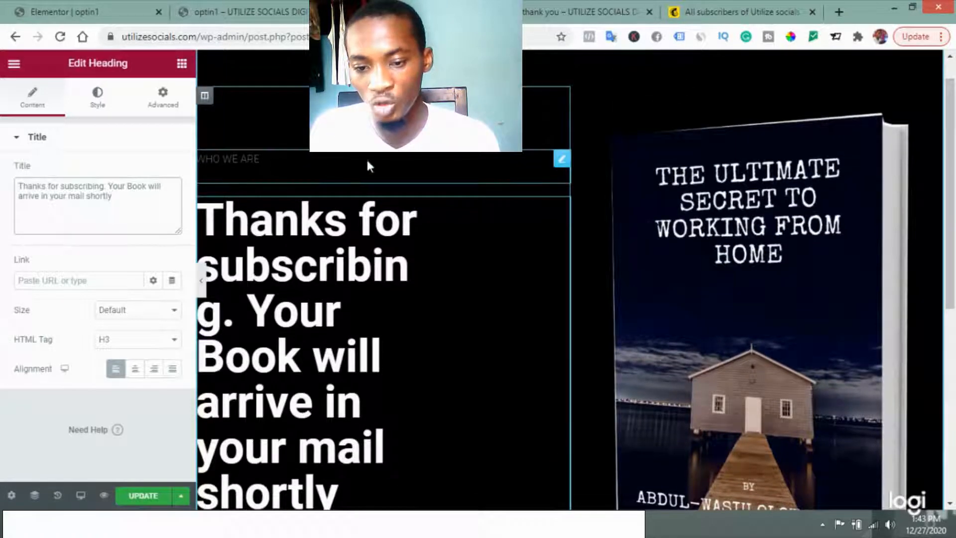
right_click(558, 165)
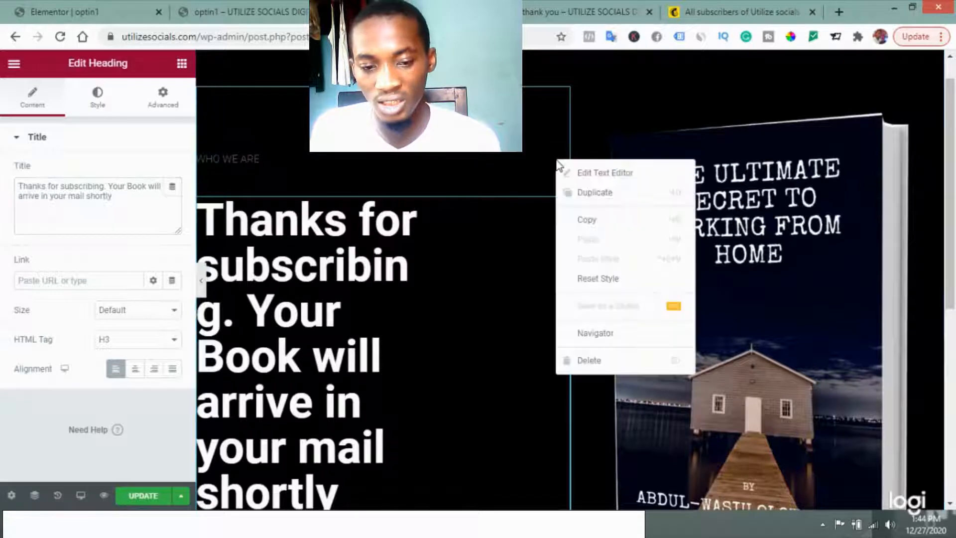
click(584, 359)
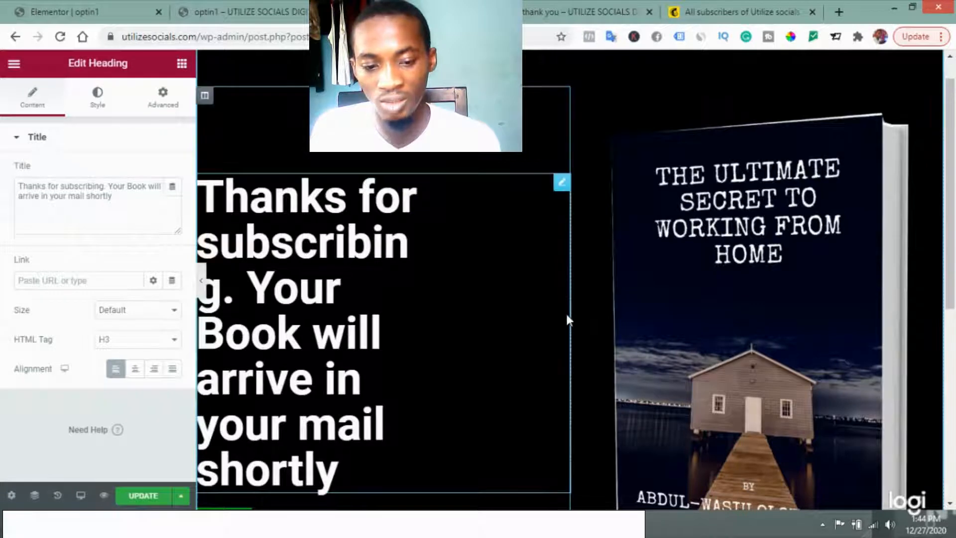
drag(571, 315, 623, 321)
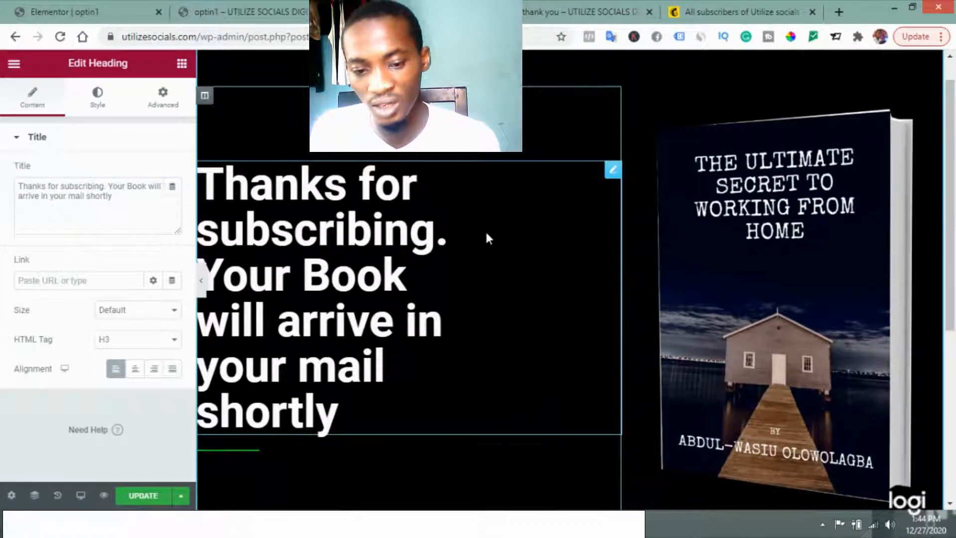
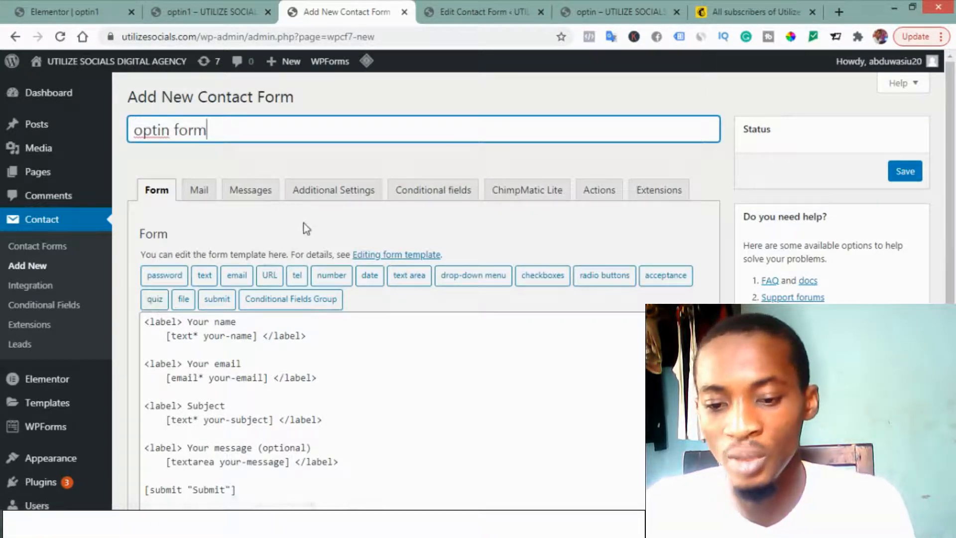
Step: Delete the Subject and "Your message (optional)" fields from the optin form's template
scroll(336, 349, down, 3)
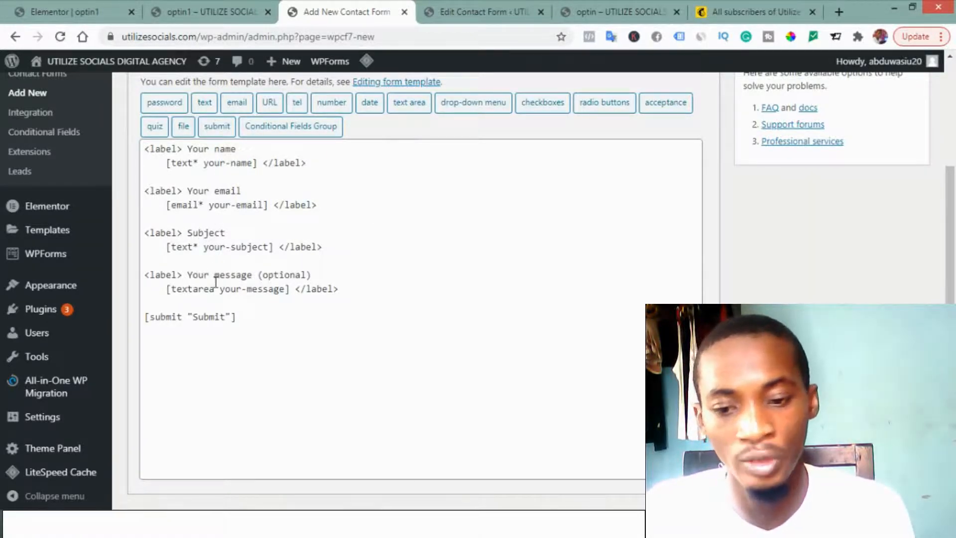
click(343, 288)
drag(343, 289, 144, 228)
key(BackSpace)
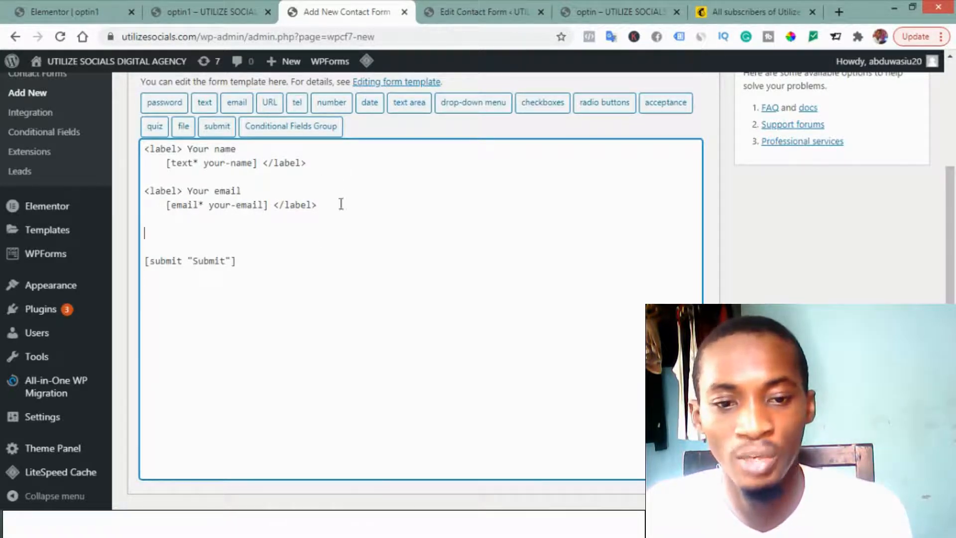
Step: Check the form on the existing optin page, and delete the "Your name" and "Your email" label texts from the new form's template
click(623, 10)
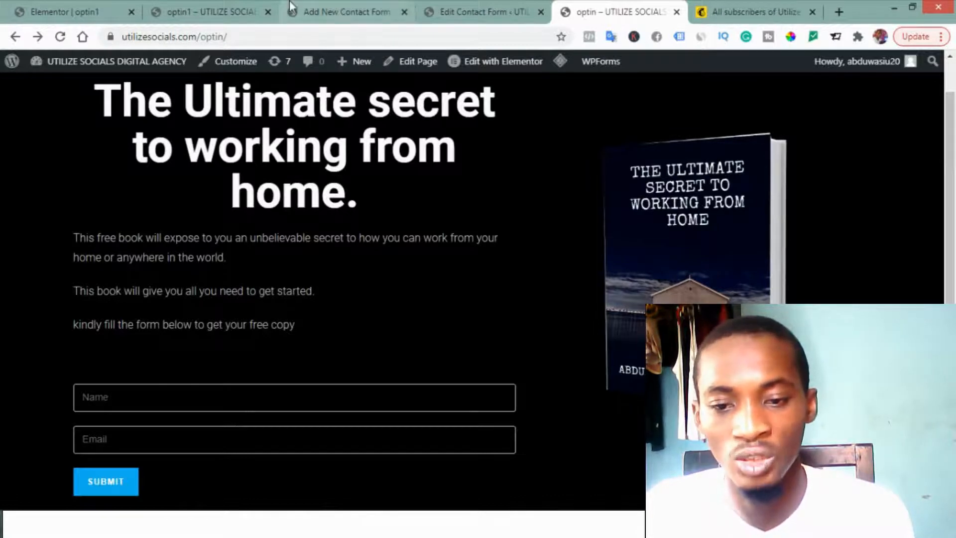
click(319, 10)
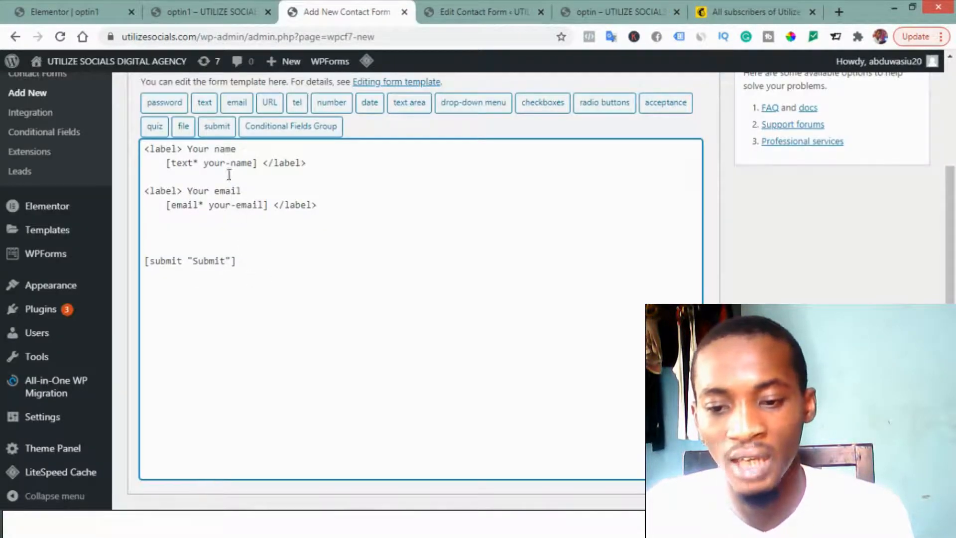
drag(238, 149, 186, 153)
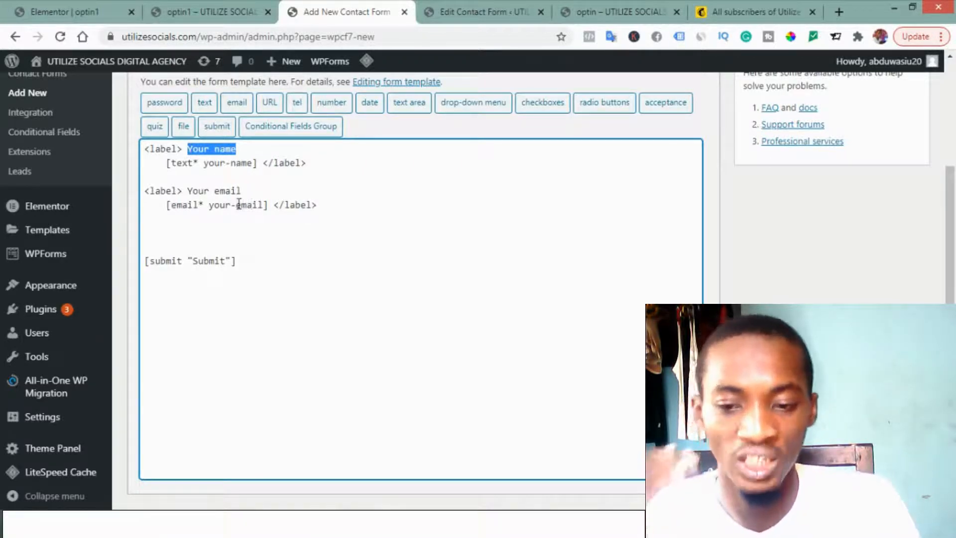
key(BackSpace)
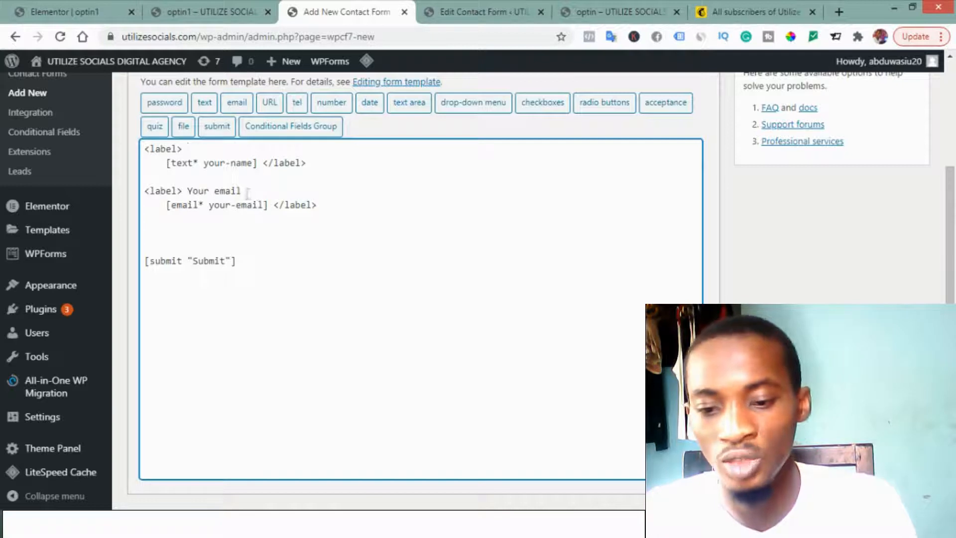
drag(242, 191, 191, 196)
key(BackSpace)
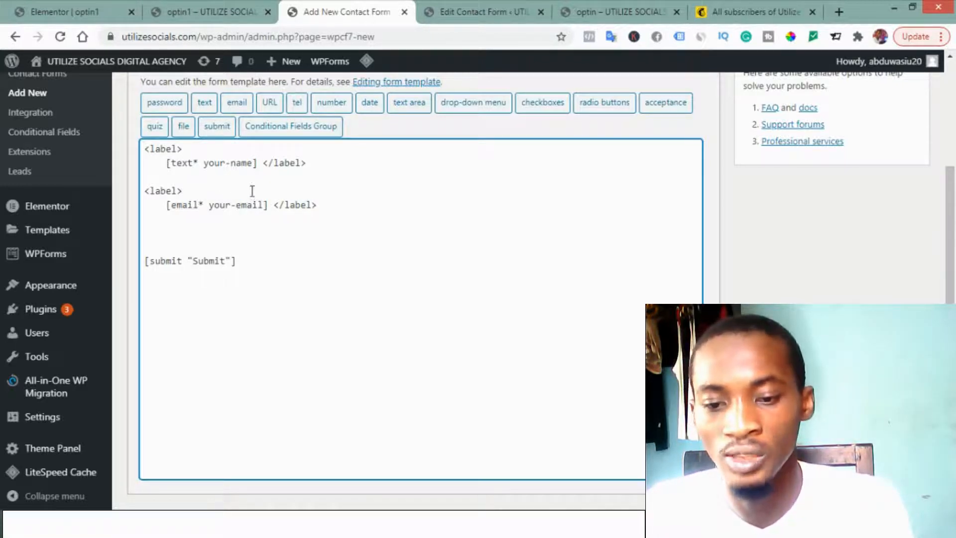
Step: Add placeholder "Name" to the your-name tag in the form template
click(253, 165)
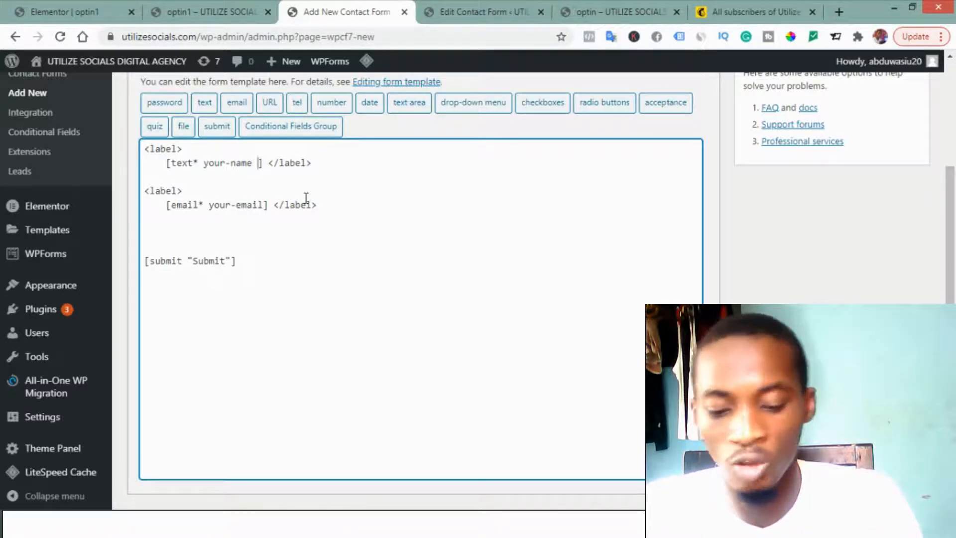
text(placeh)
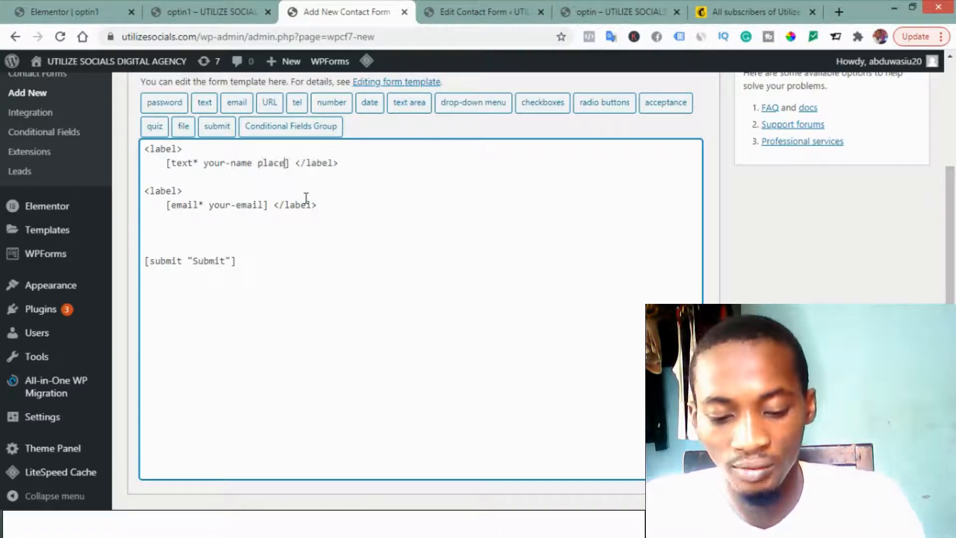
text(older)
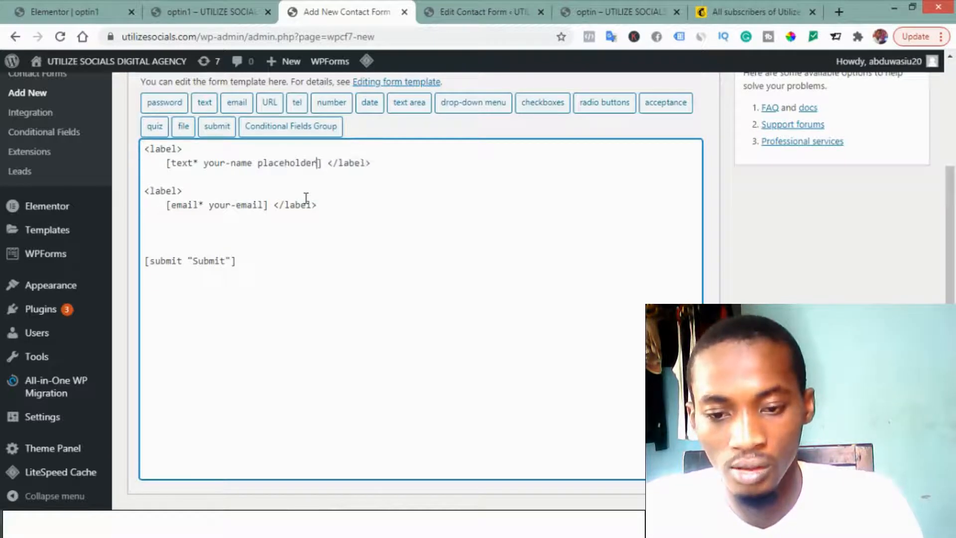
text( "")
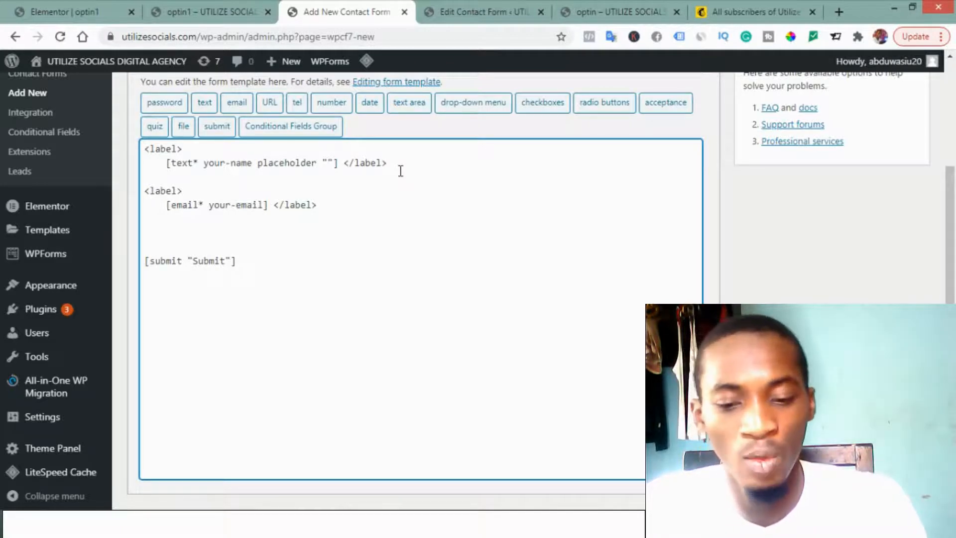
text(N)
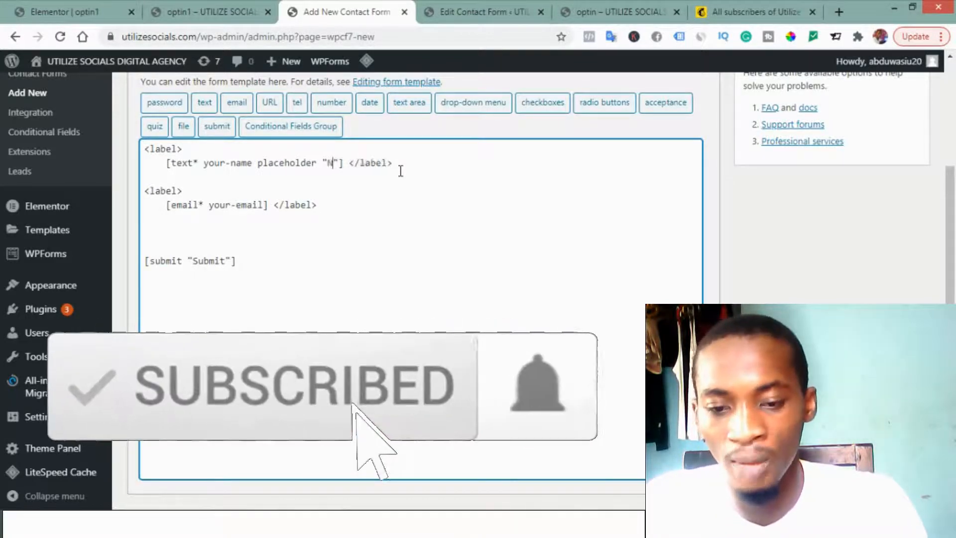
text(ame)
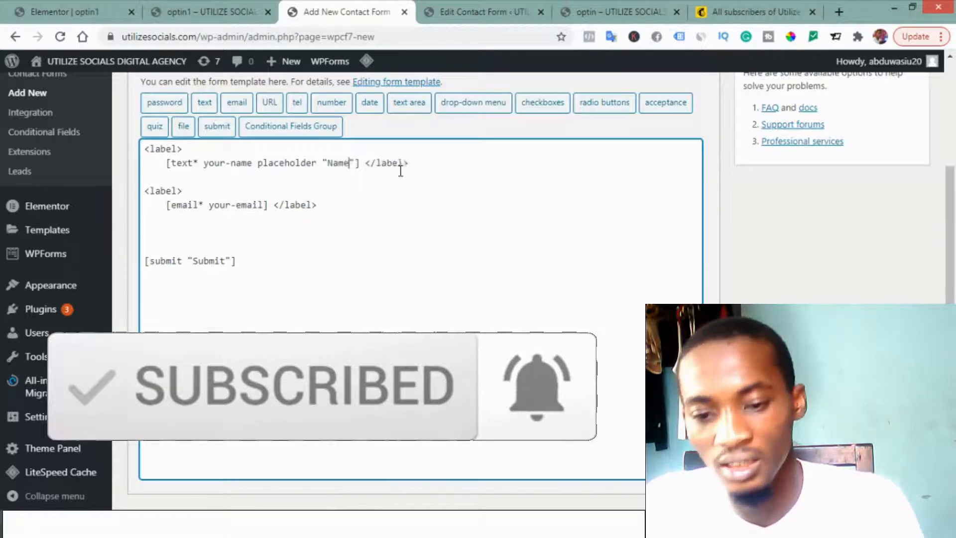
Step: Copy the name field's placeholder attribute into the your-email tag and change its text to "email"
key(shift+Right)
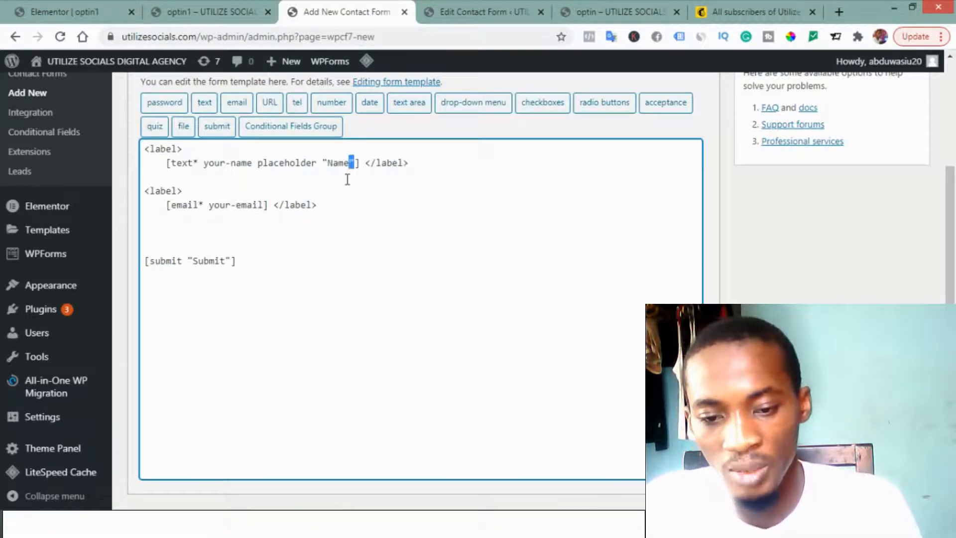
key(shift+Left)
key(shift+Left)
key(shift+Left)
key(shift+Left)
key(shift+Left)
key(shift+Left)
key(shift+Left)
key(shift+Left)
key(shift+Left)
key(shift+Left)
key(shift+Left)
key(shift+Left)
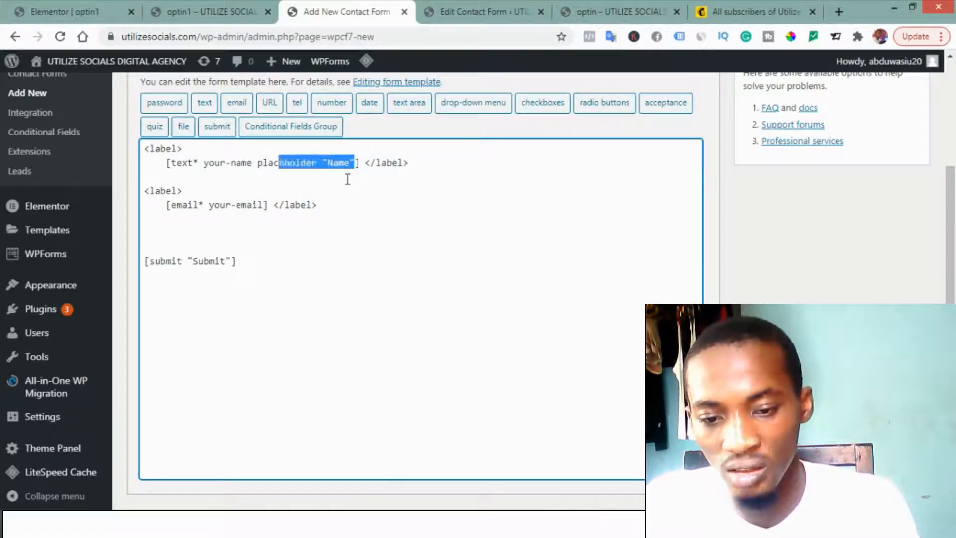
key(shift+Left)
key(shift+Left)
key(shift+Left)
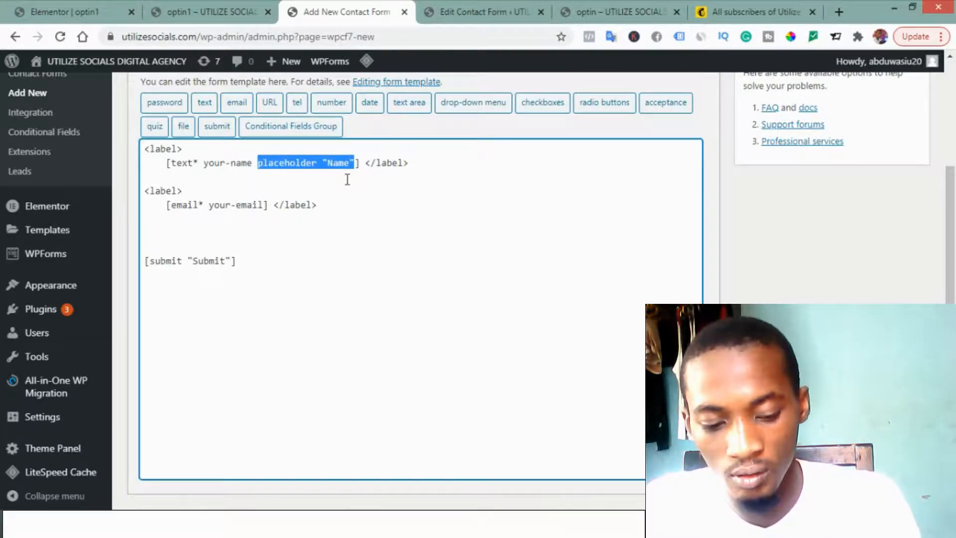
click(266, 205)
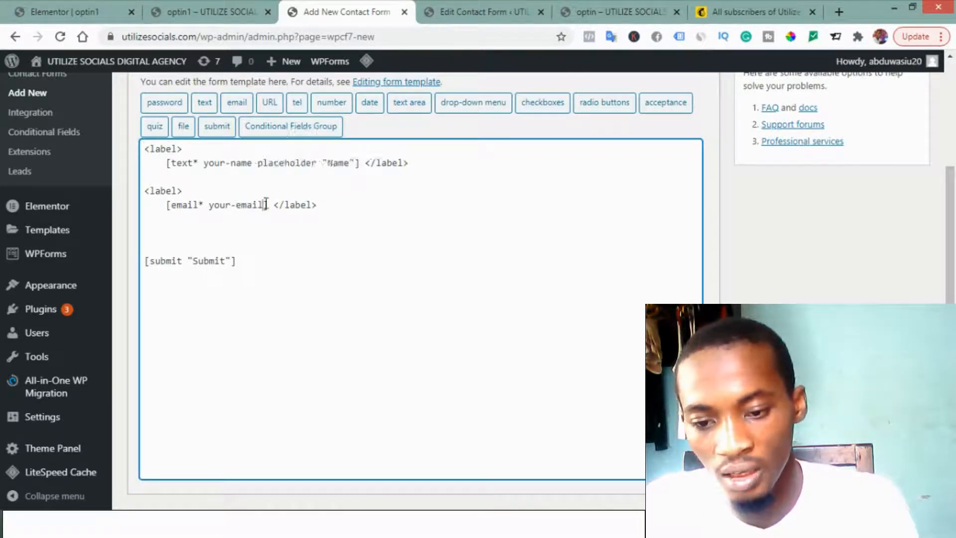
text(])
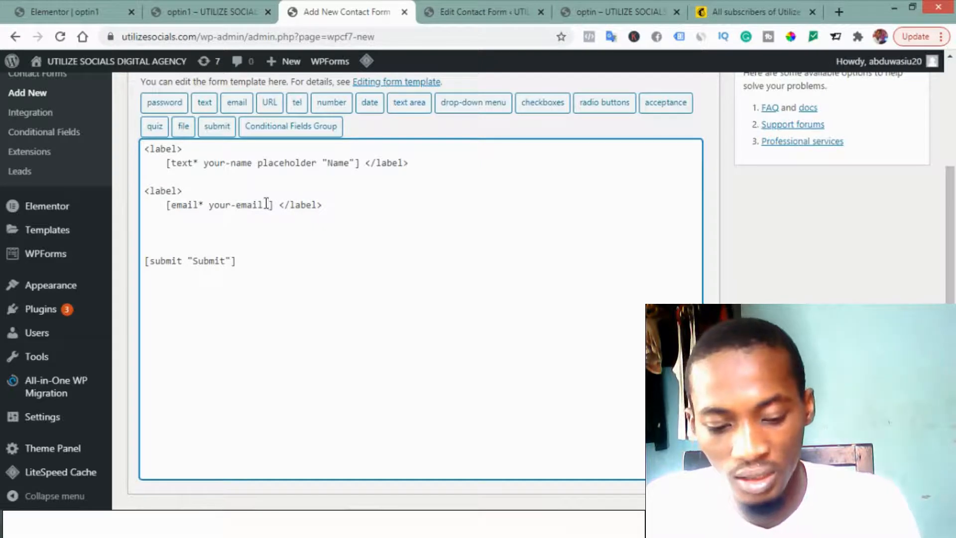
text(placeholder "Name")
key(Left)
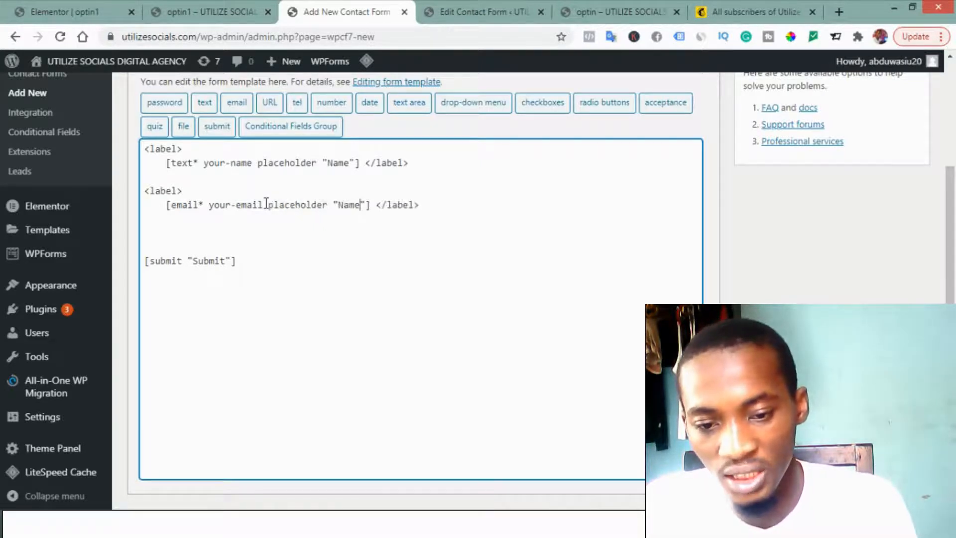
key(shift+Left)
key(shift+Left)
key(shift+Left)
key(shift+Left)
text(ema)
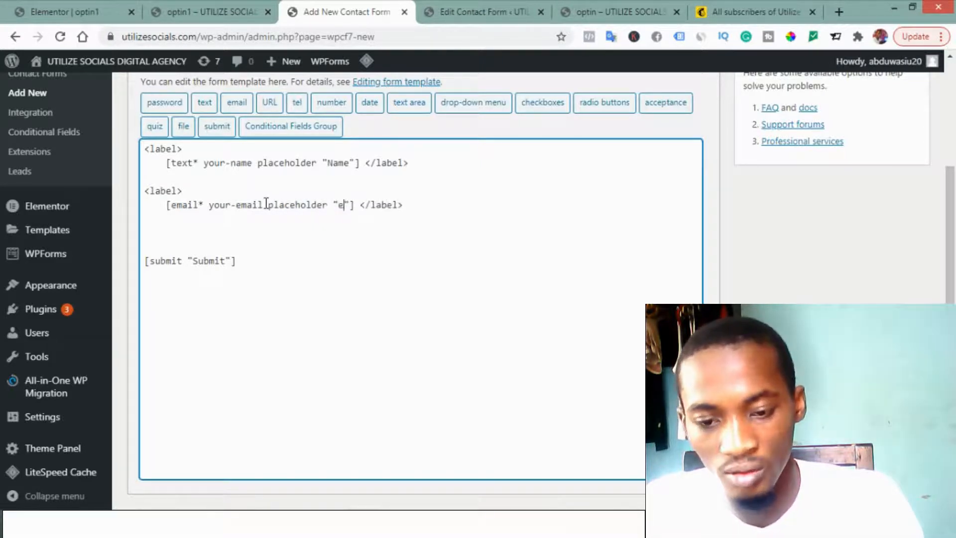
text(il)
Step: In the form's mail template, delete the Subject and Message Body lines with their tags from the message body
scroll(279, 274, up, 3)
scroll(294, 344, down, 3)
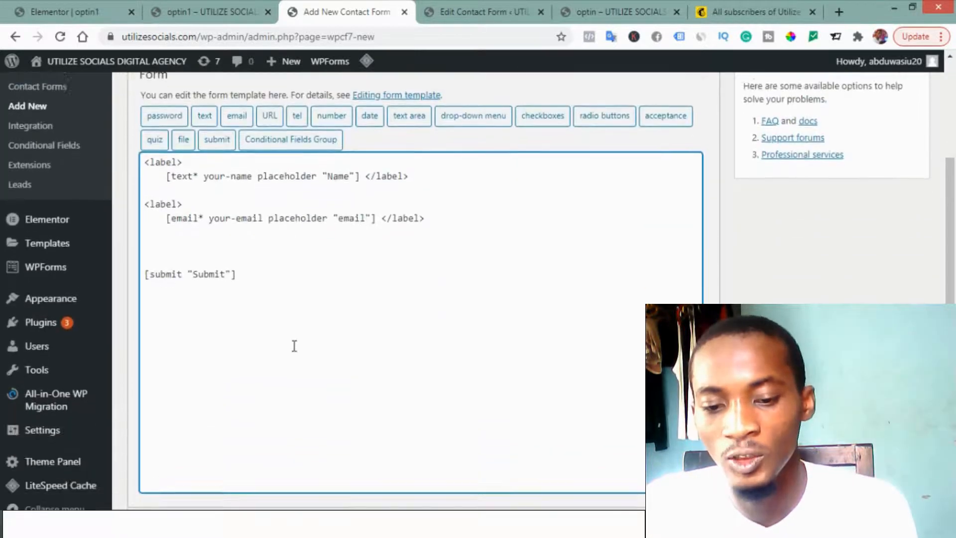
scroll(329, 299, up, 1)
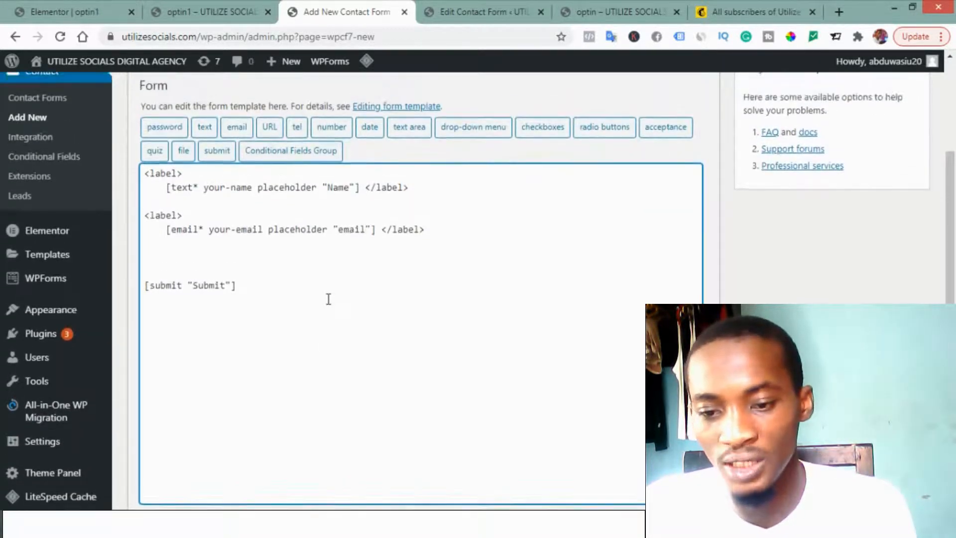
scroll(327, 298, up, 3)
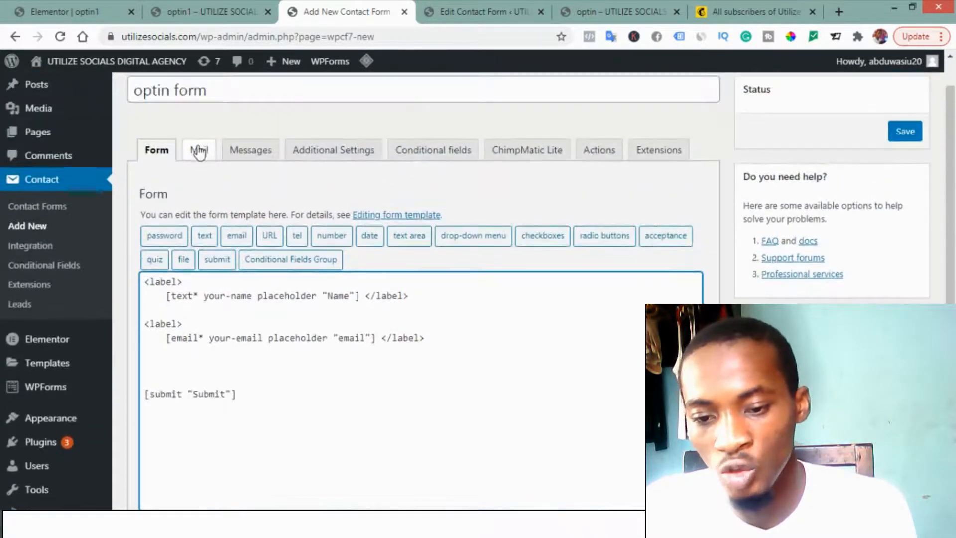
click(199, 150)
scroll(397, 321, down, 3)
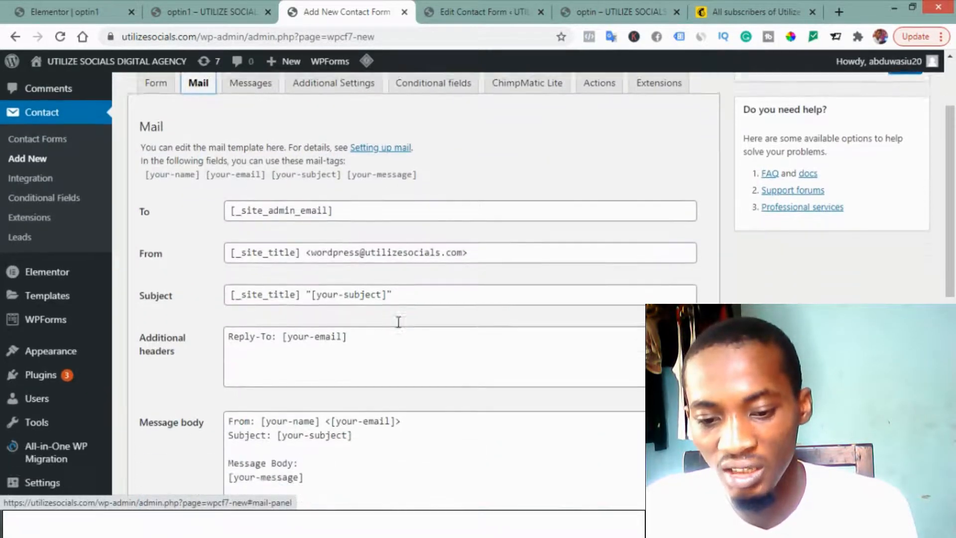
scroll(398, 322, down, 3)
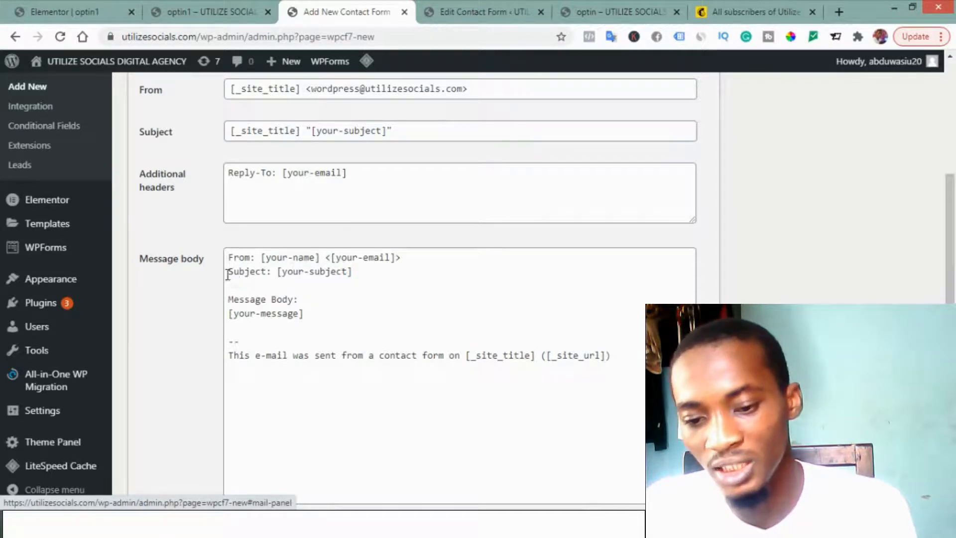
drag(226, 271, 291, 326)
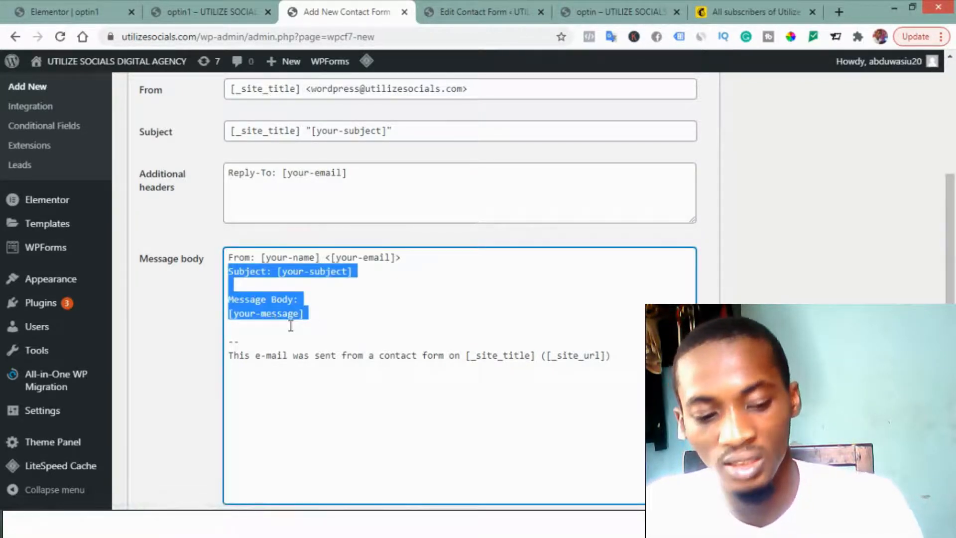
key(BackSpace)
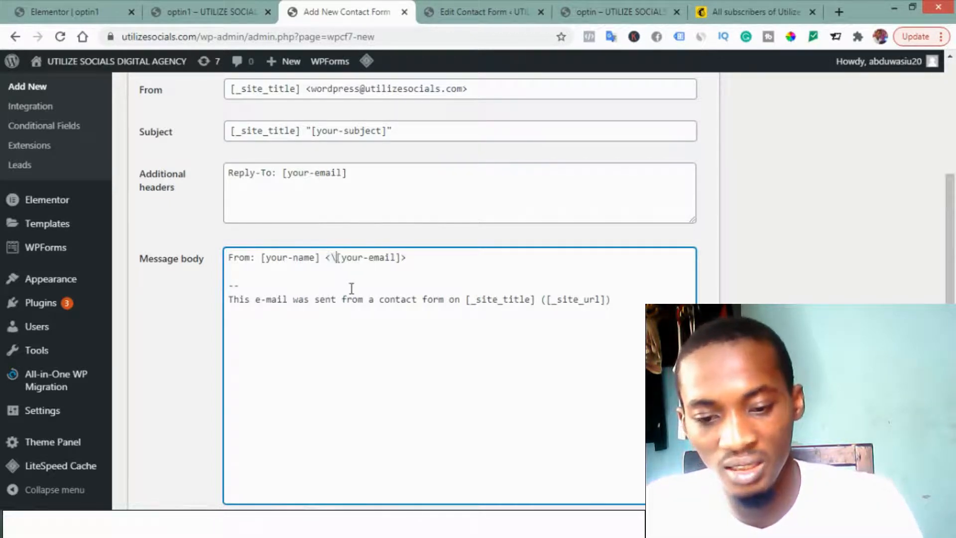
Step: Remove the angle brackets around [your-email] in the message body and place the tag two lines below the From line
key(BackSpace)
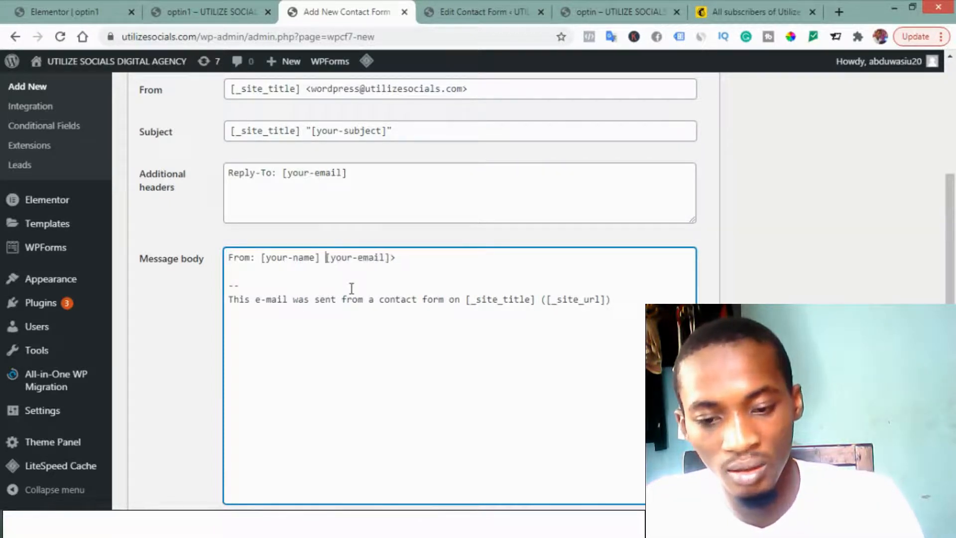
key(Return)
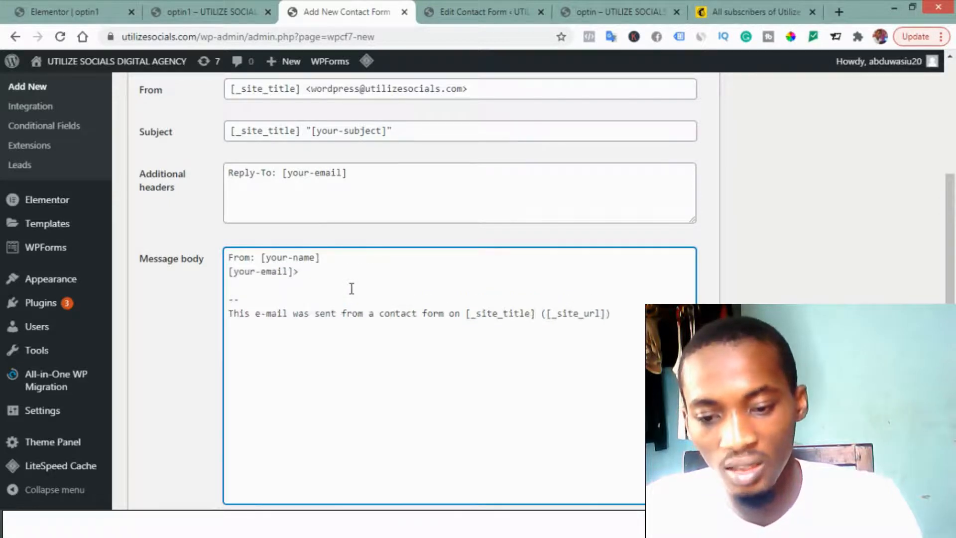
key(Return)
key(Down)
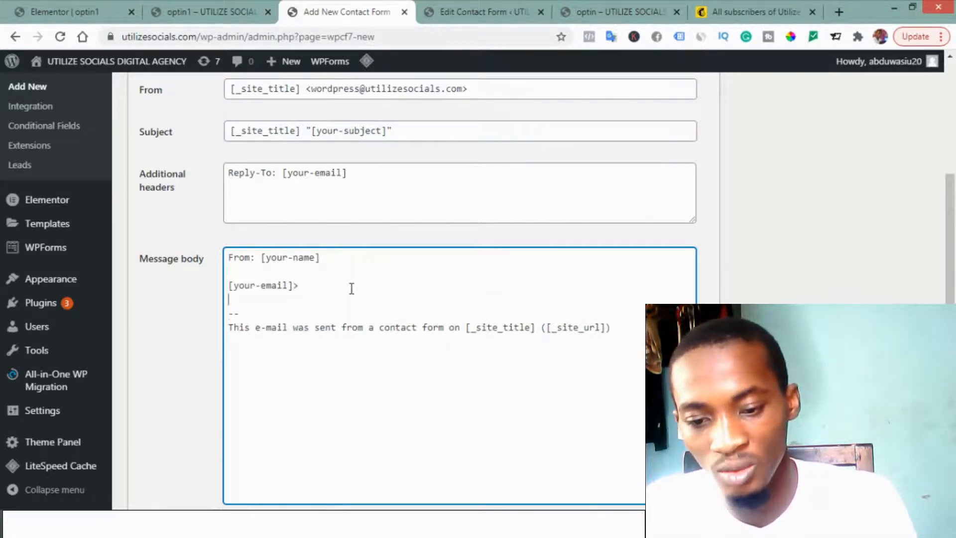
click(351, 289)
key(BackSpace)
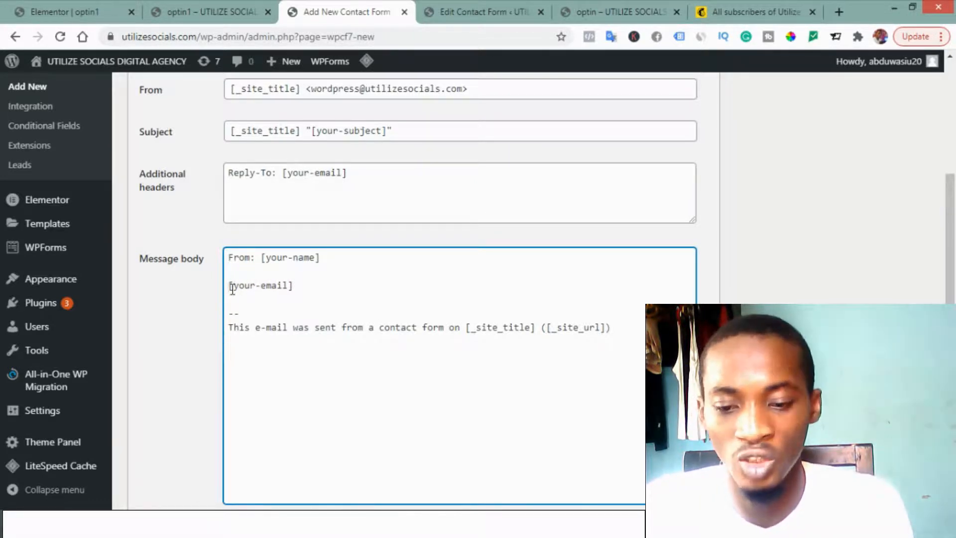
Step: Add the label "email ;" in front of the [your-email] tag in the message body
text(emai)
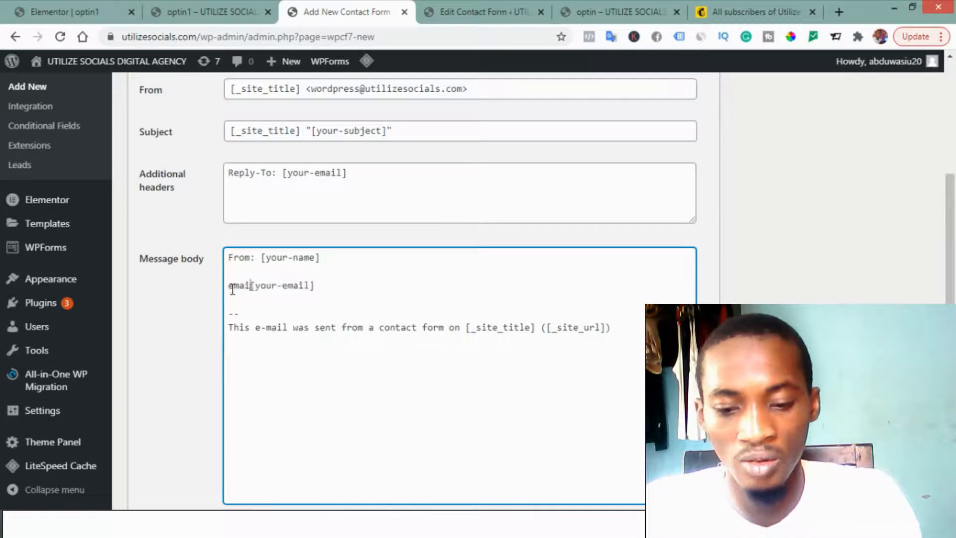
text(;)
key(Left)
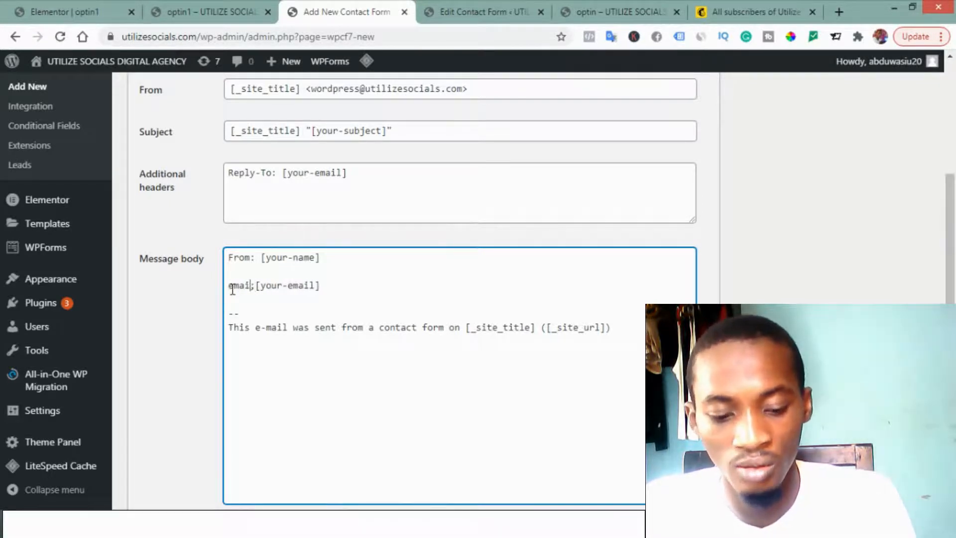
text(l)
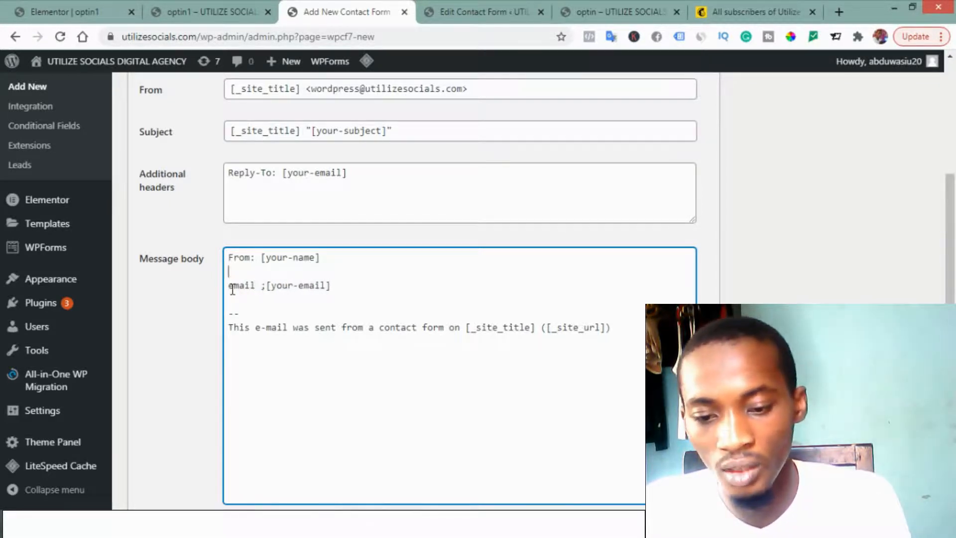
Step: Replace the "From" label before [your-name] in the message body with "name"
key(shift+Left)
key(shift+Left)
key(shift+Left)
key(shift+Left)
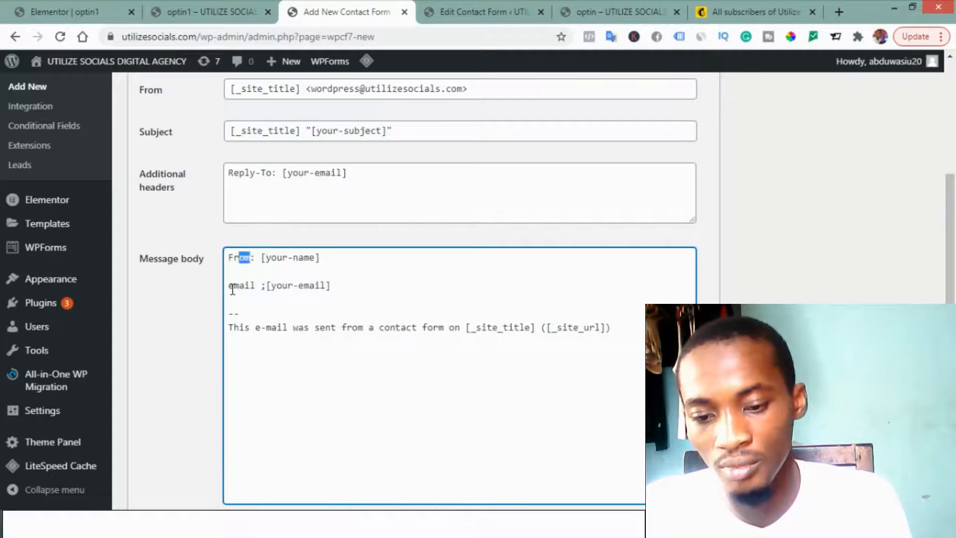
text(name)
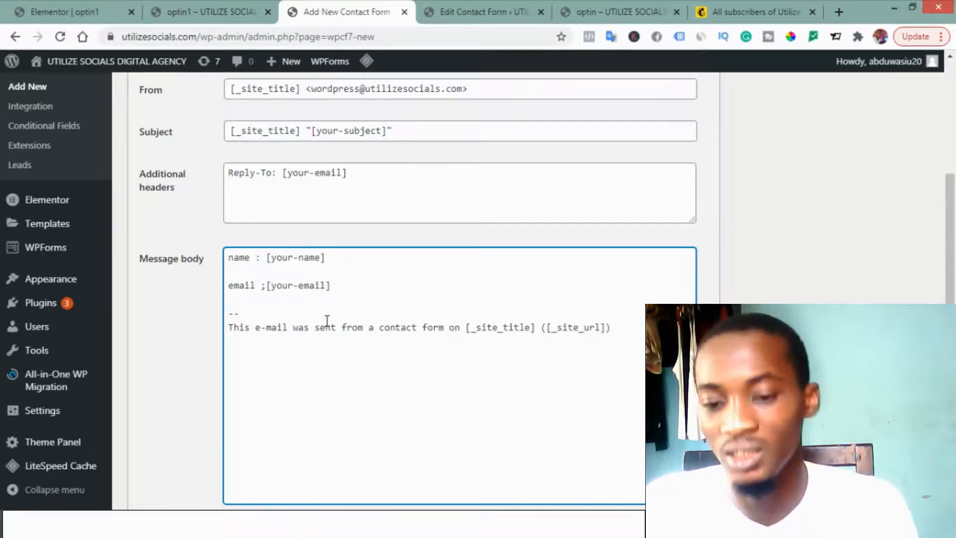
Step: Set the form's message for a successful submission to "your book will be sent to you shortly"
scroll(327, 321, up, 1)
scroll(327, 320, up, 5)
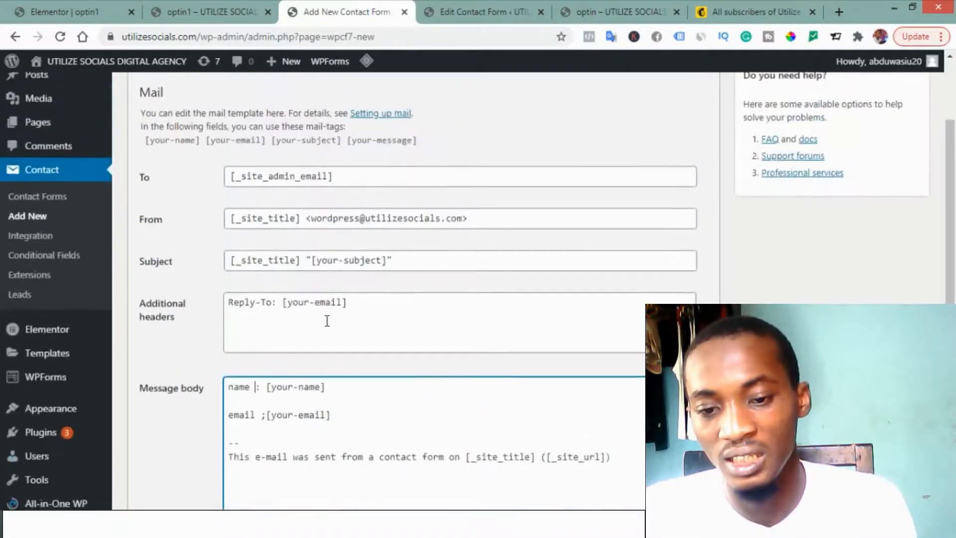
scroll(326, 321, down, 1)
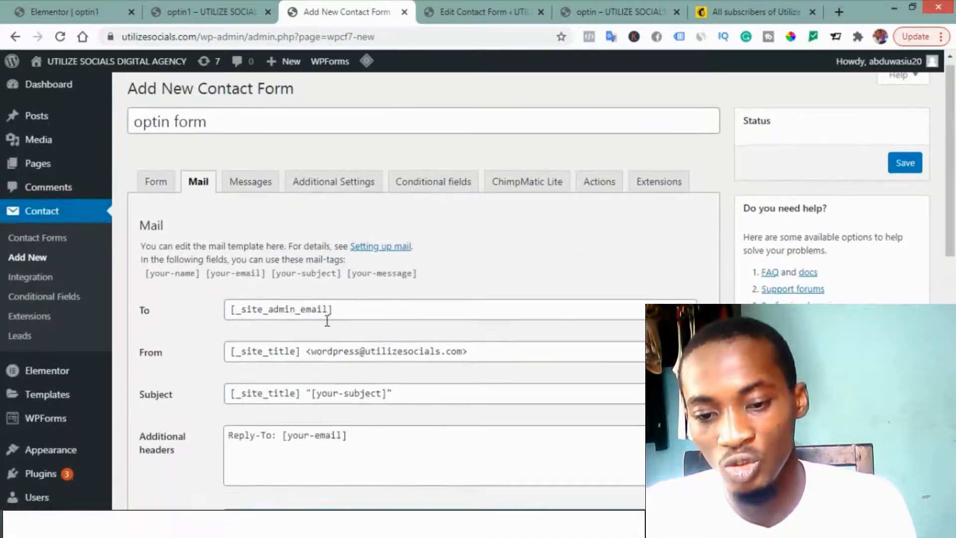
click(270, 191)
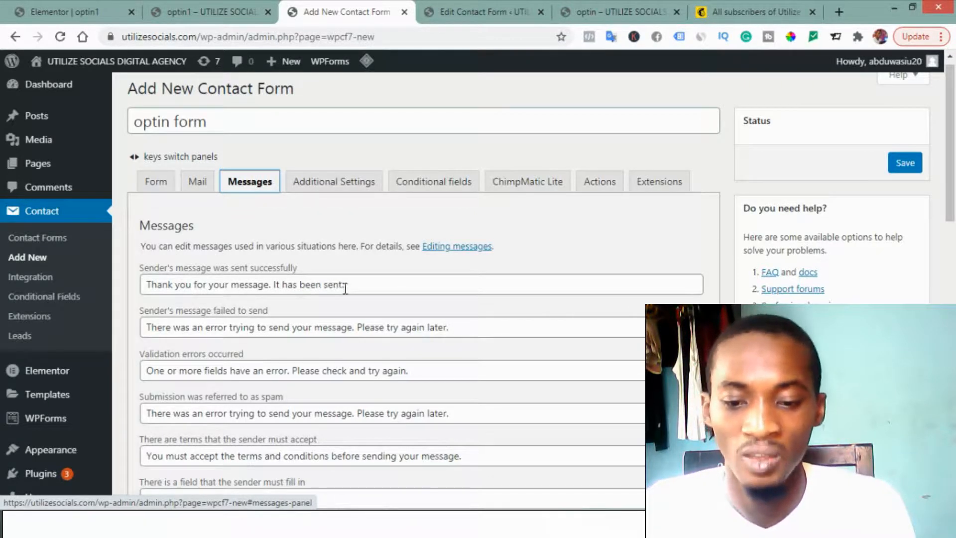
drag(349, 285, 209, 284)
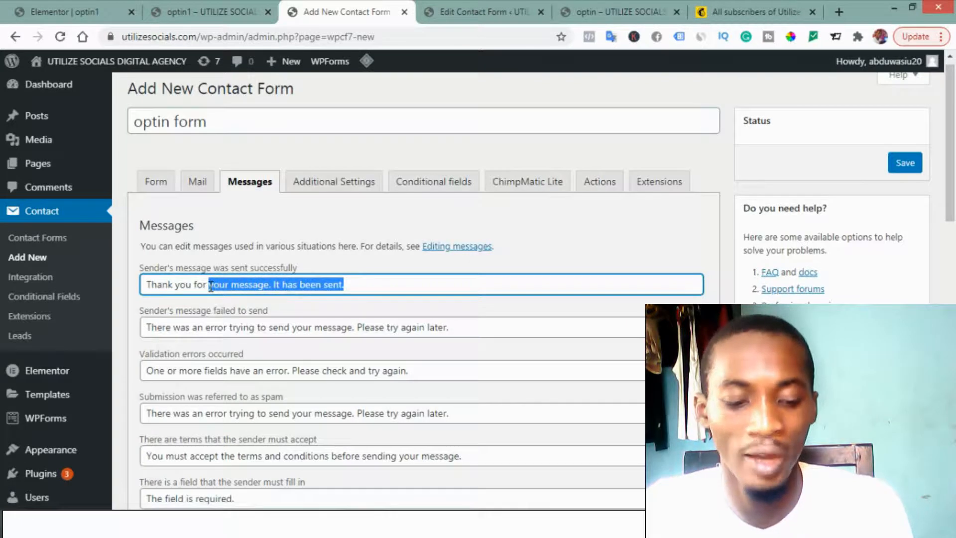
drag(211, 286, 145, 286)
text(your book will be sent to you shortly)
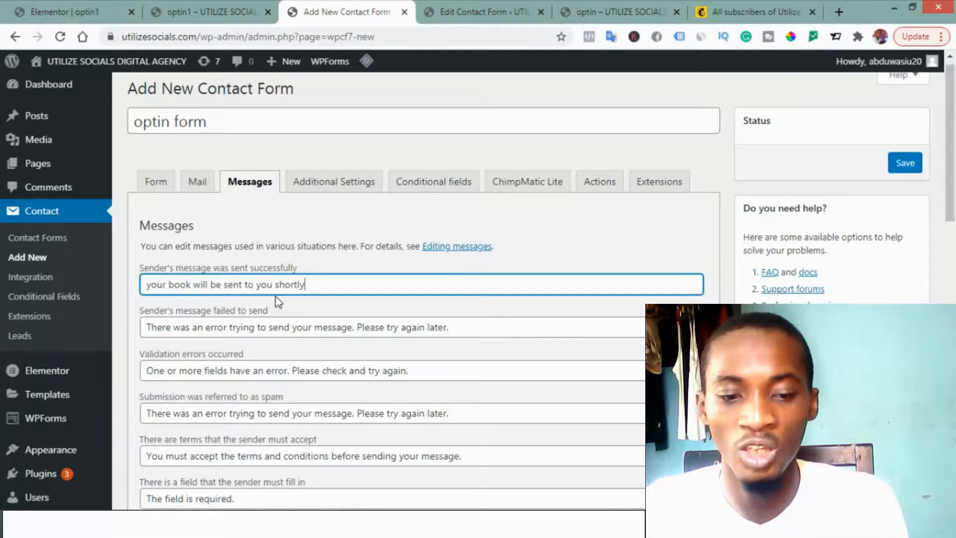
Step: Save the new optin form and add a Redirect submission action to it
click(607, 194)
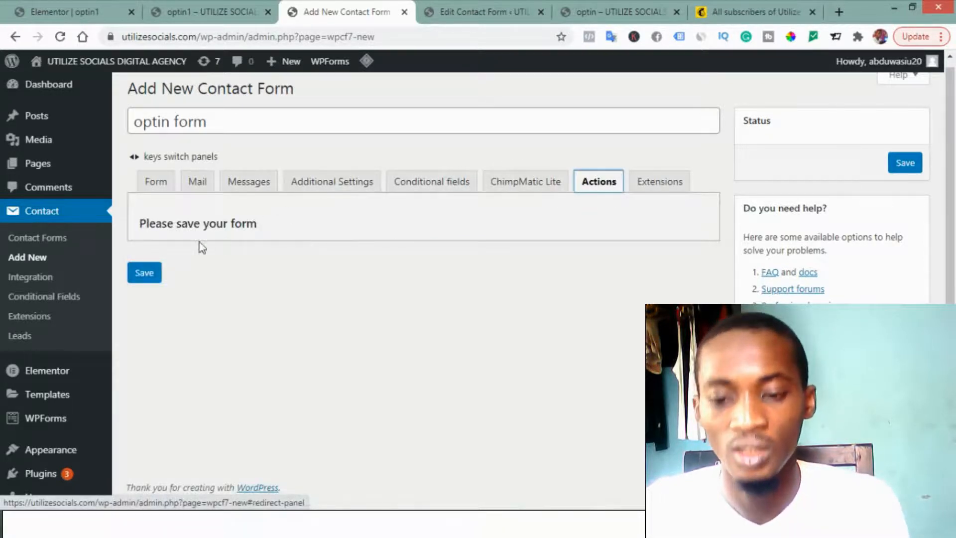
click(902, 169)
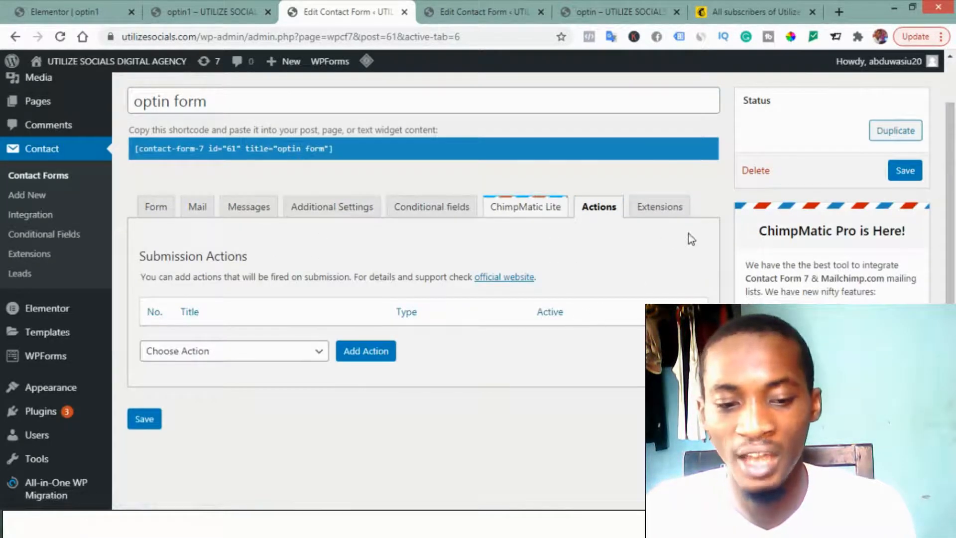
scroll(250, 357, down, 2)
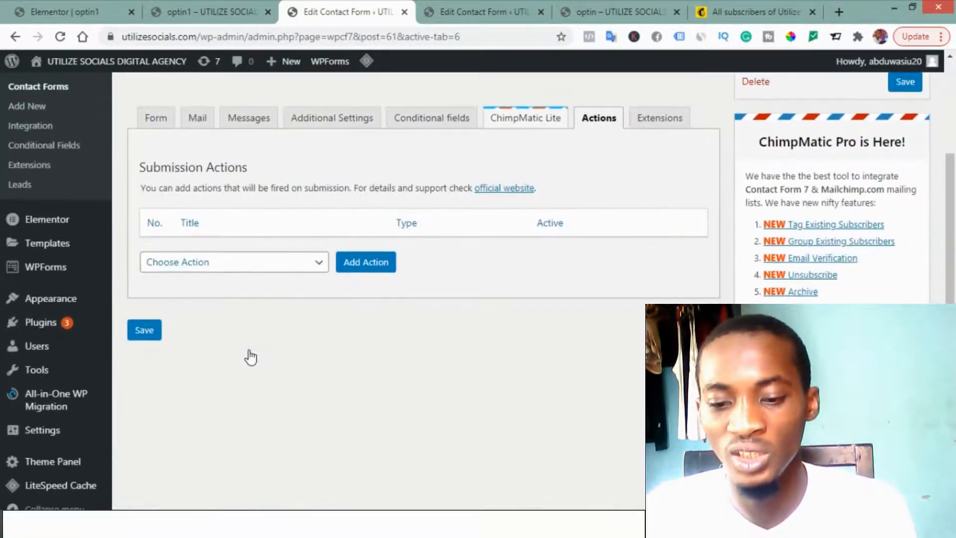
click(255, 262)
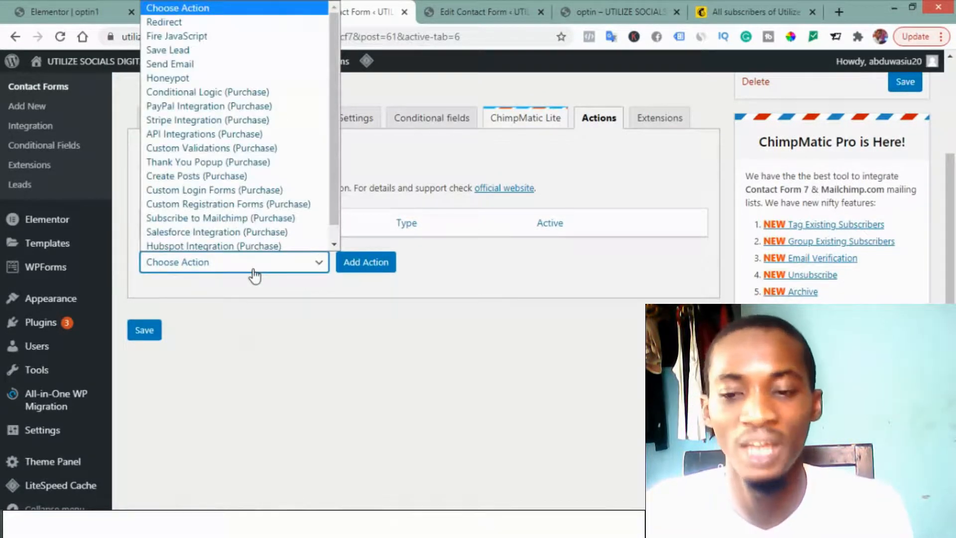
click(172, 22)
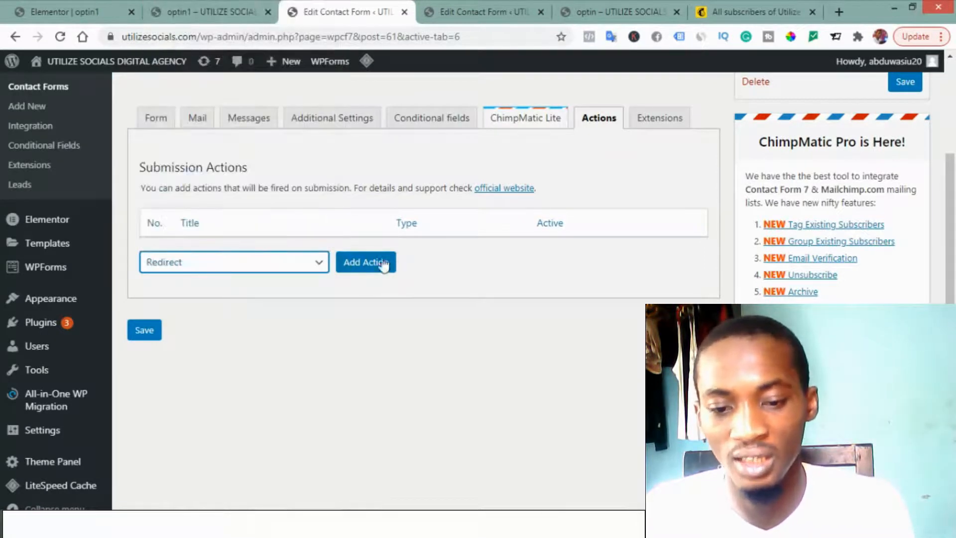
click(356, 269)
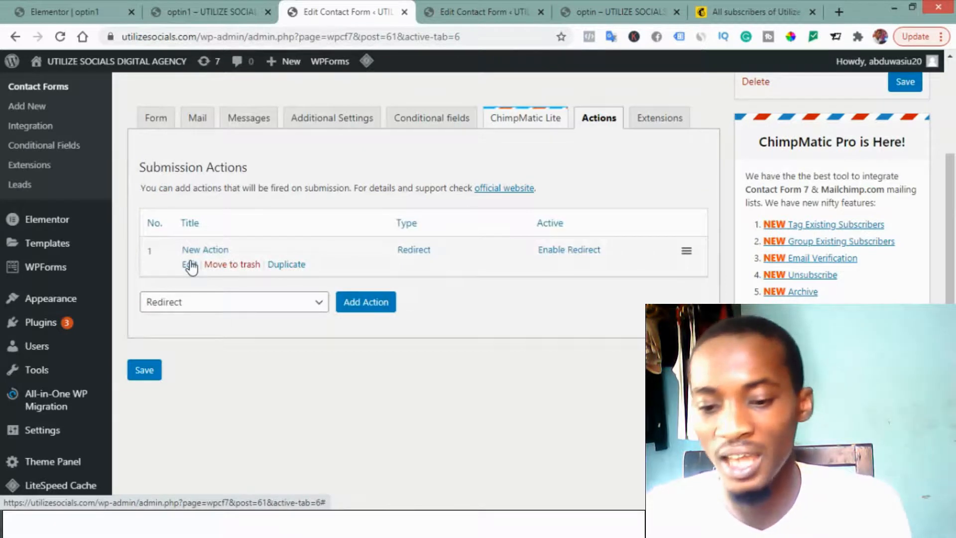
Step: Edit the redirect action so it sends visitors to the page "ty", and save the form
click(190, 264)
scroll(232, 343, down, 1)
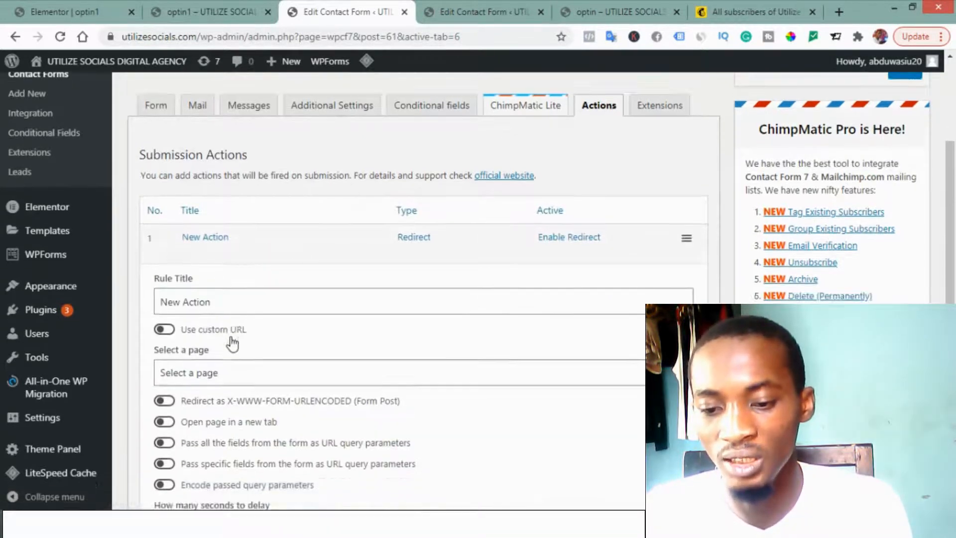
scroll(232, 343, down, 2)
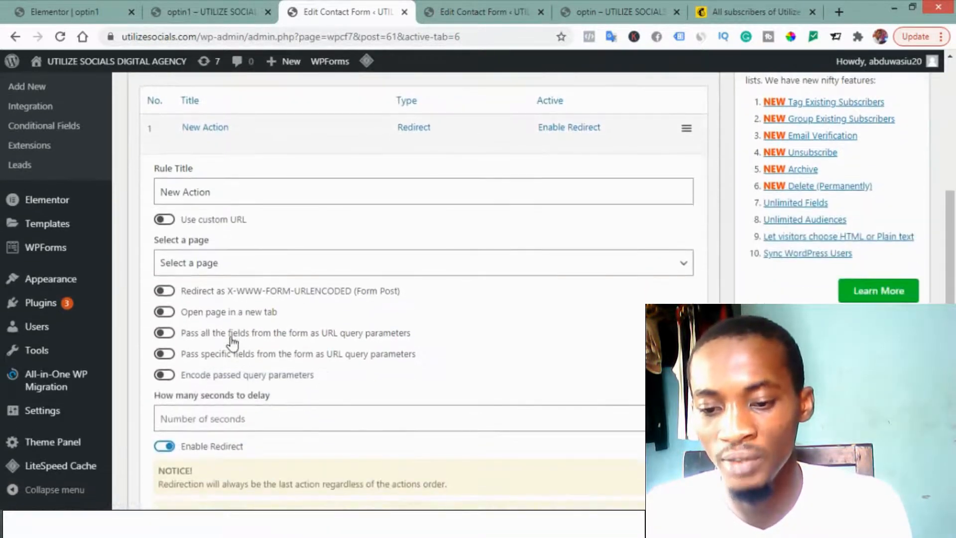
click(204, 266)
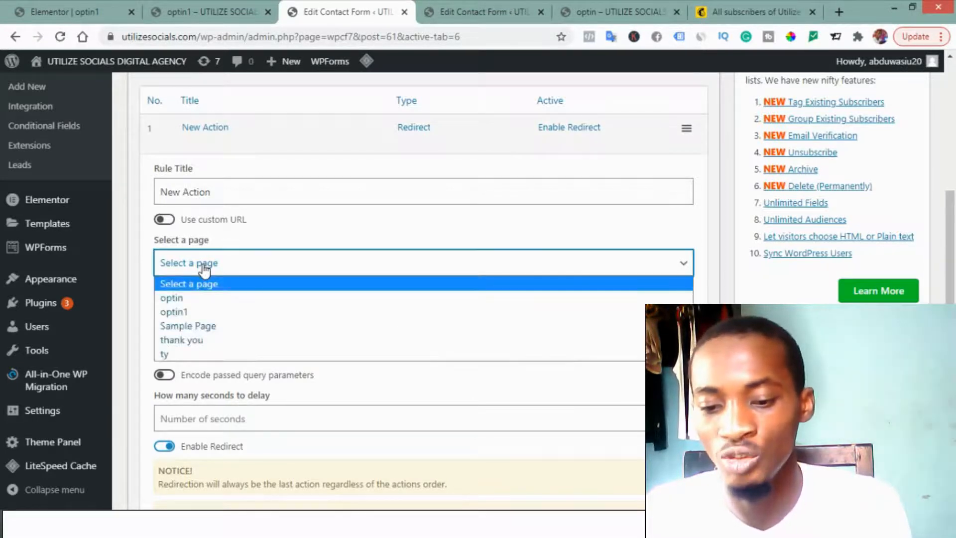
click(180, 354)
scroll(533, 407, down, 4)
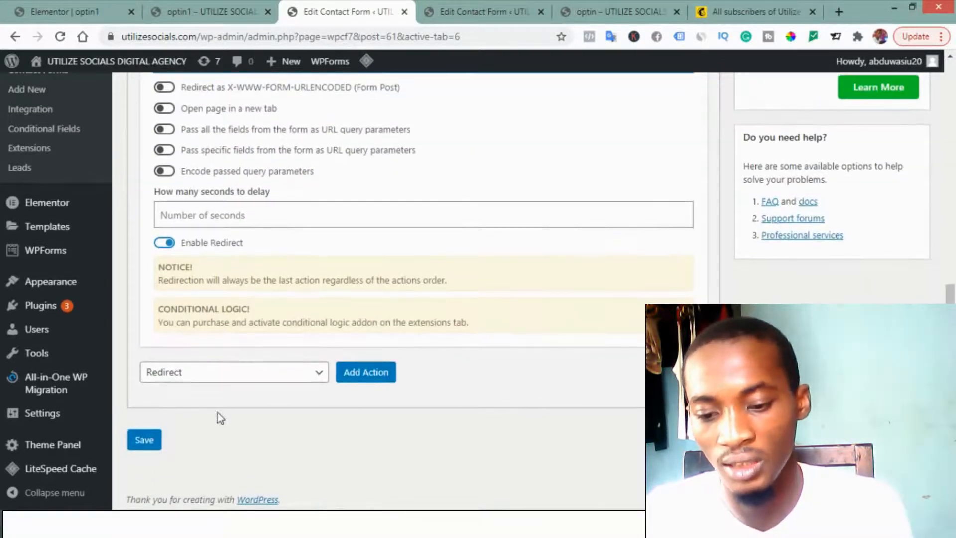
click(136, 446)
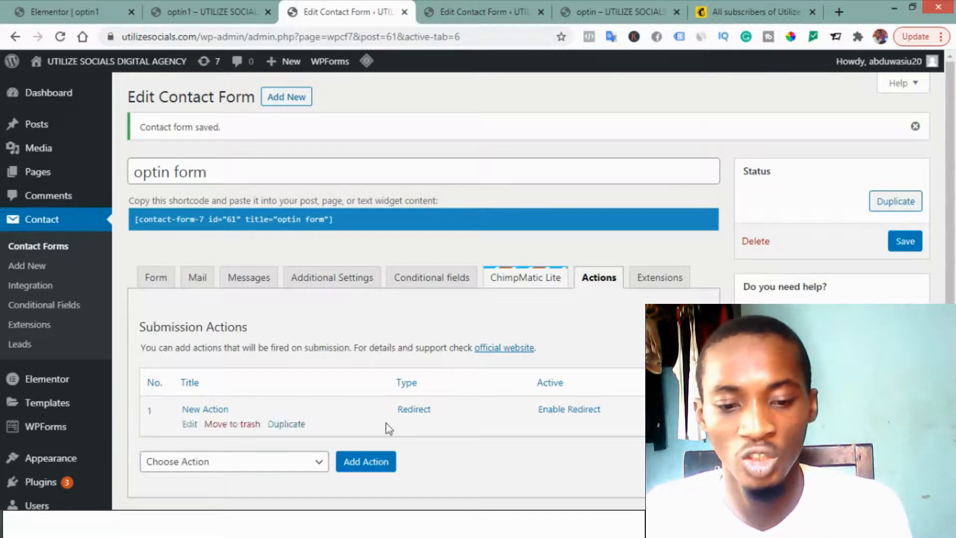
Step: View the form's ChimpMatic Lite settings, then switch to Mailchimp and open the account's API keys page
click(535, 283)
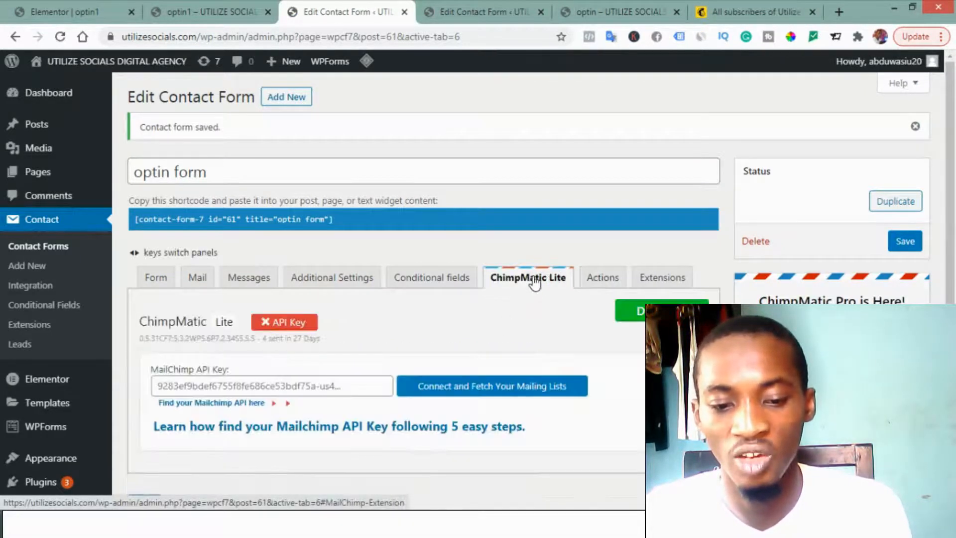
scroll(245, 379, down, 2)
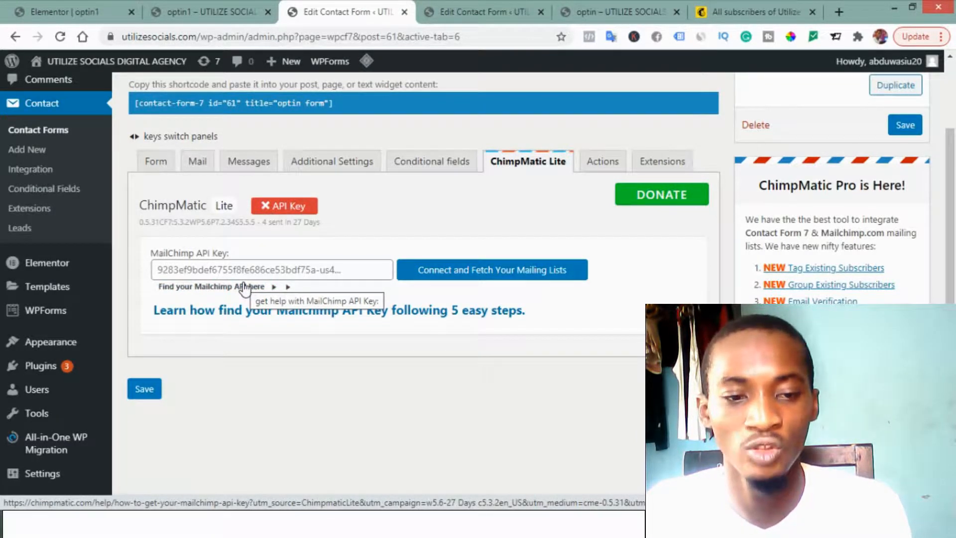
click(733, 7)
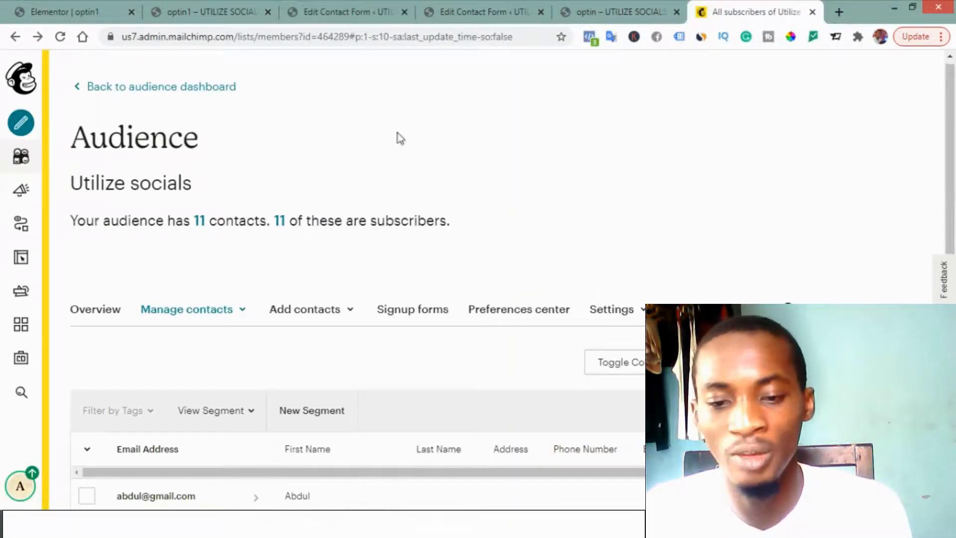
click(21, 486)
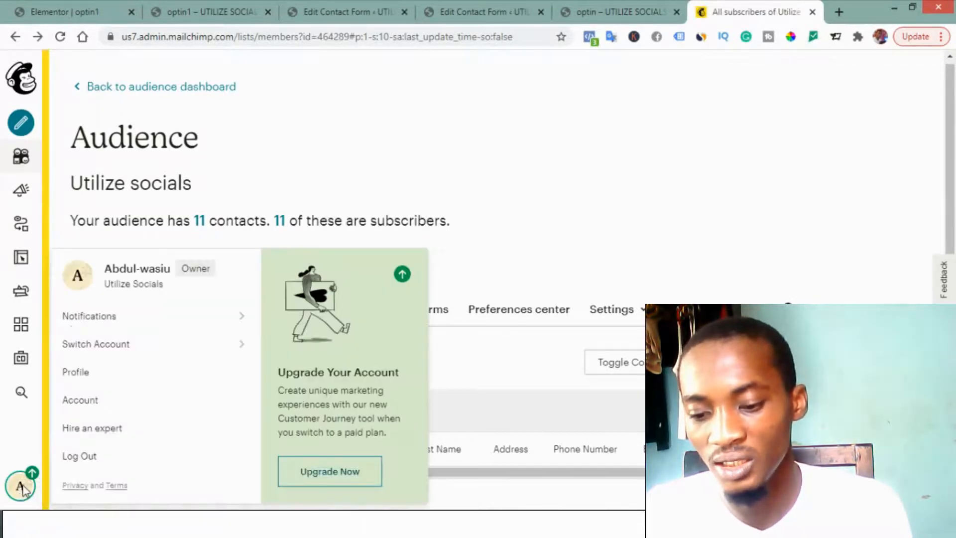
click(84, 407)
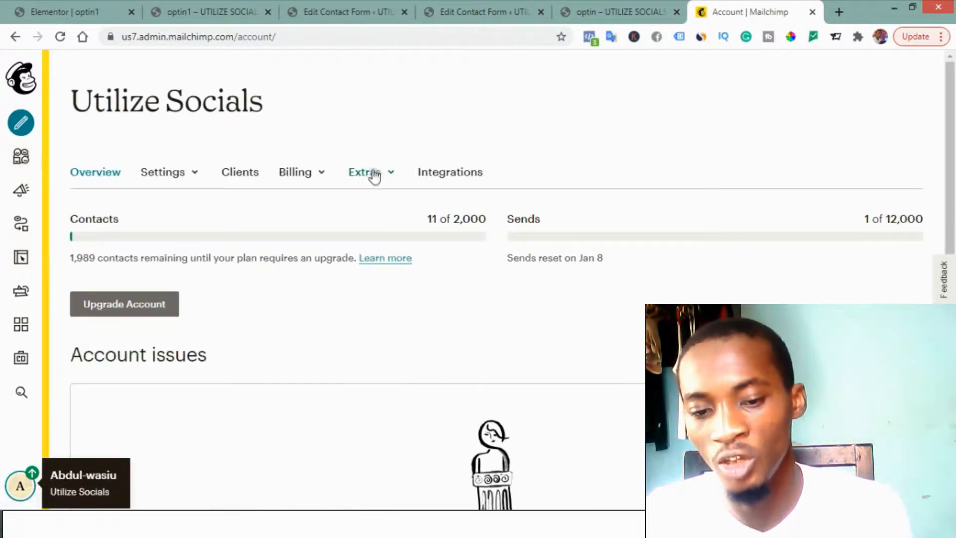
click(374, 174)
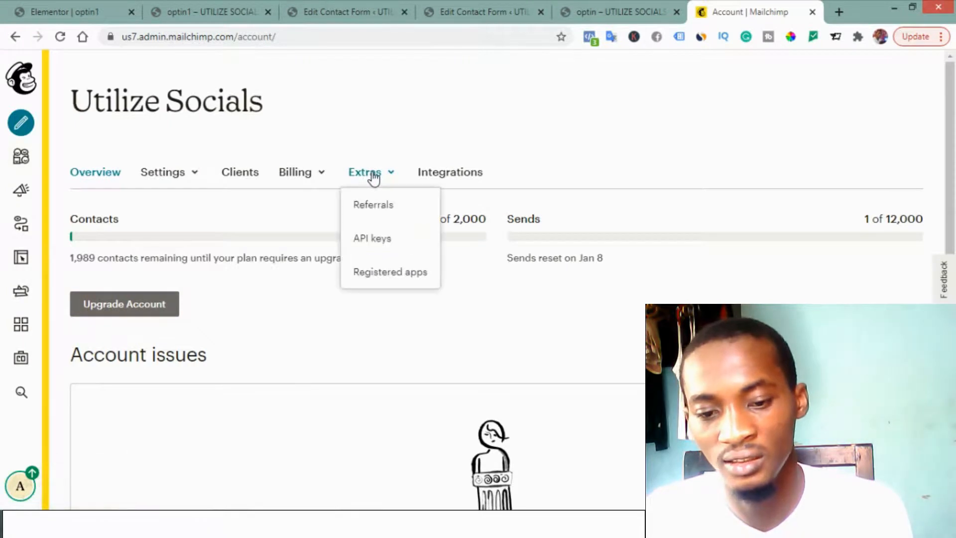
click(380, 243)
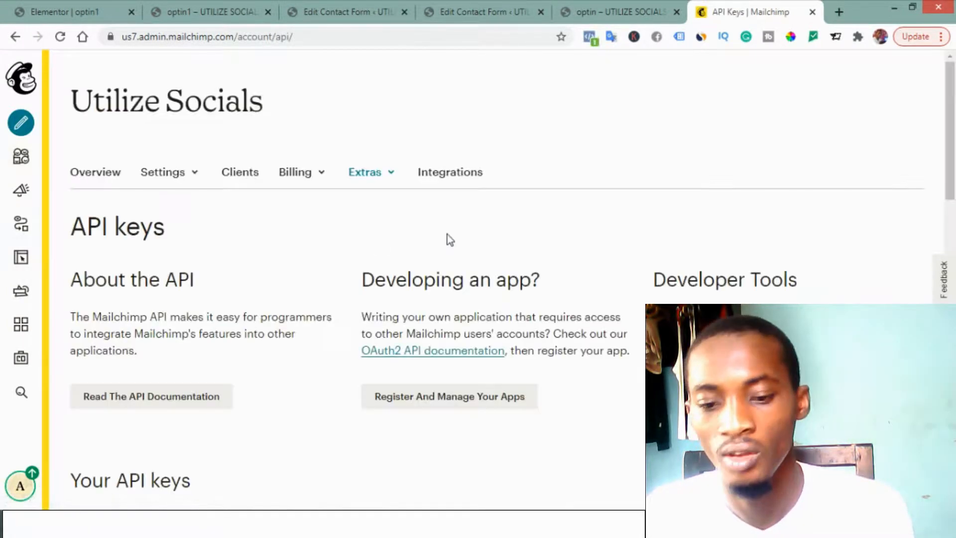
Step: Copy the existing API key from the Mailchimp account's list of API keys
scroll(448, 239, down, 3)
scroll(447, 234, down, 2)
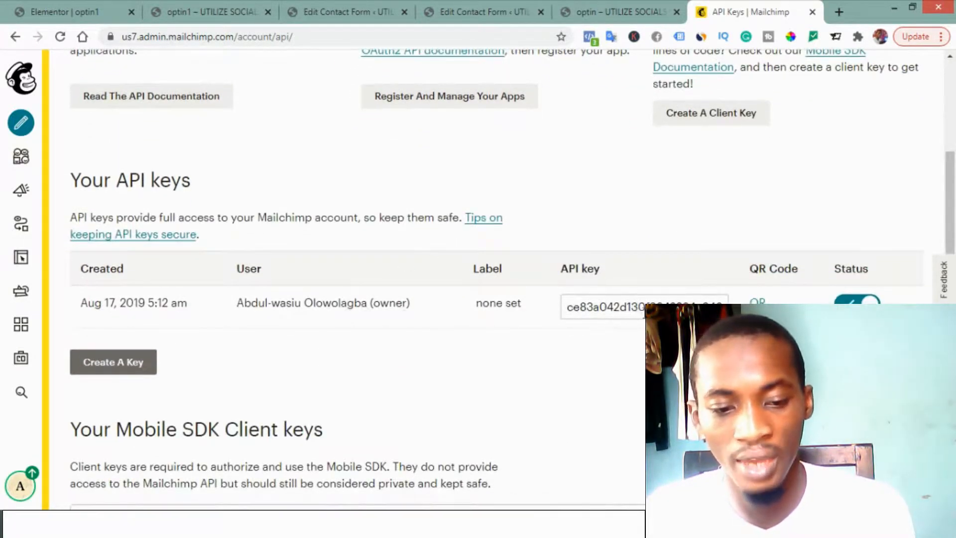
click(592, 314)
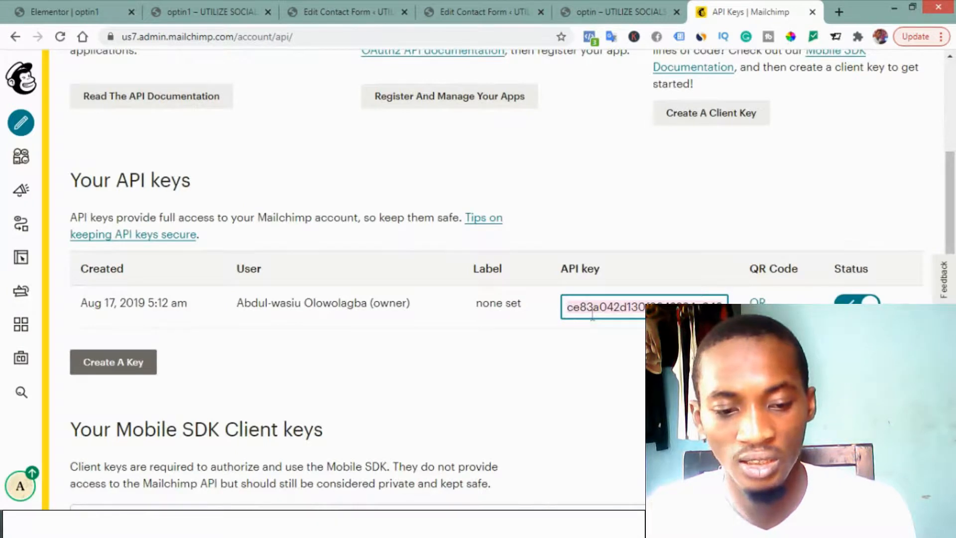
right_click(592, 314)
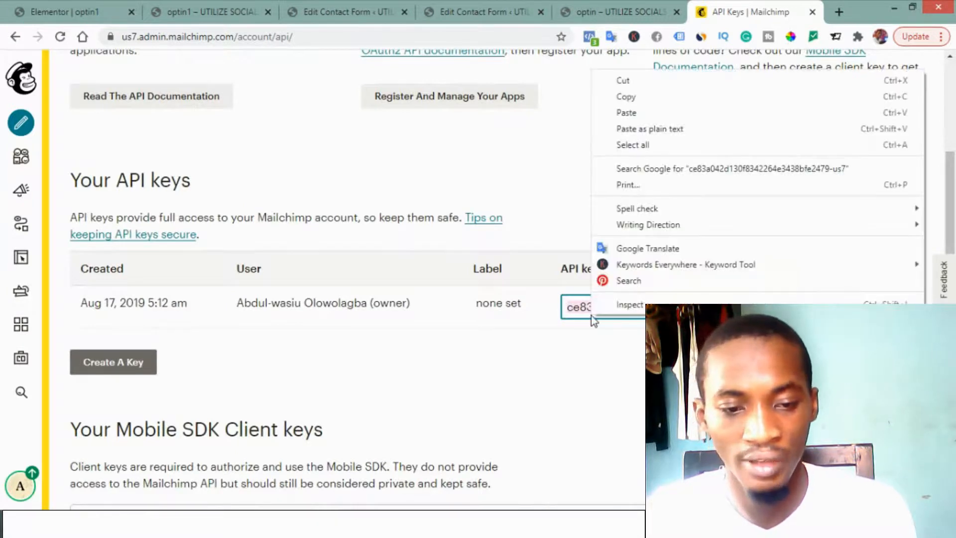
click(645, 97)
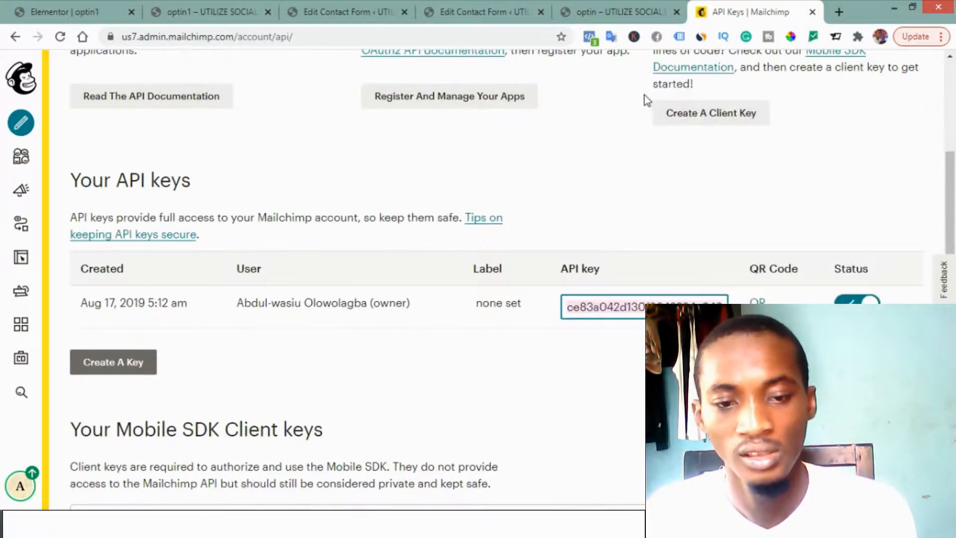
Step: Back in the WordPress form, paste the API key into the MailChimp API Key field and fetch the mailing lists
click(327, 13)
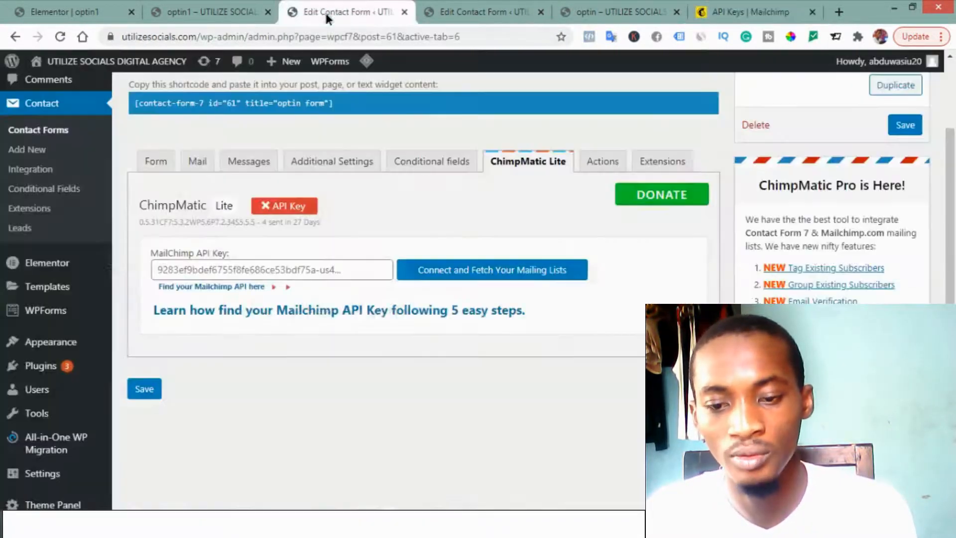
right_click(282, 270)
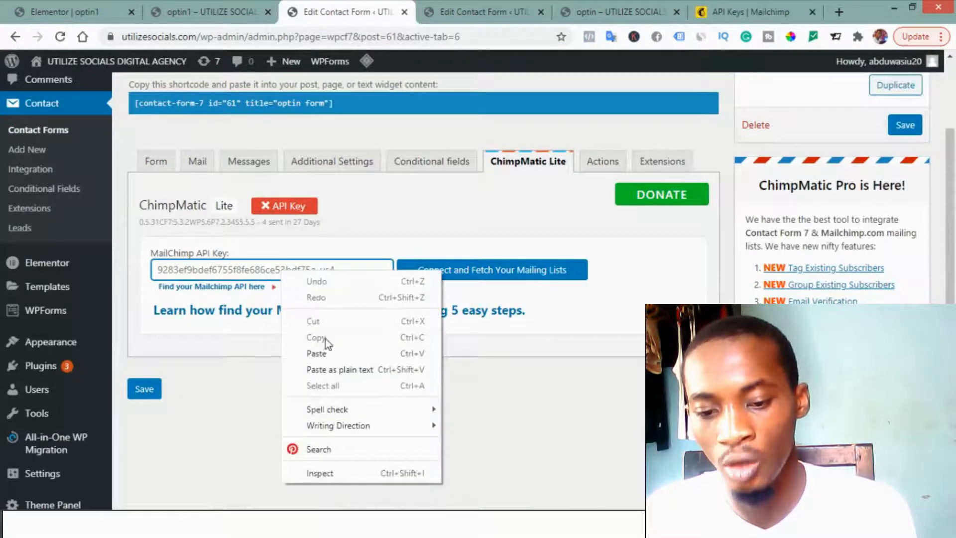
click(328, 352)
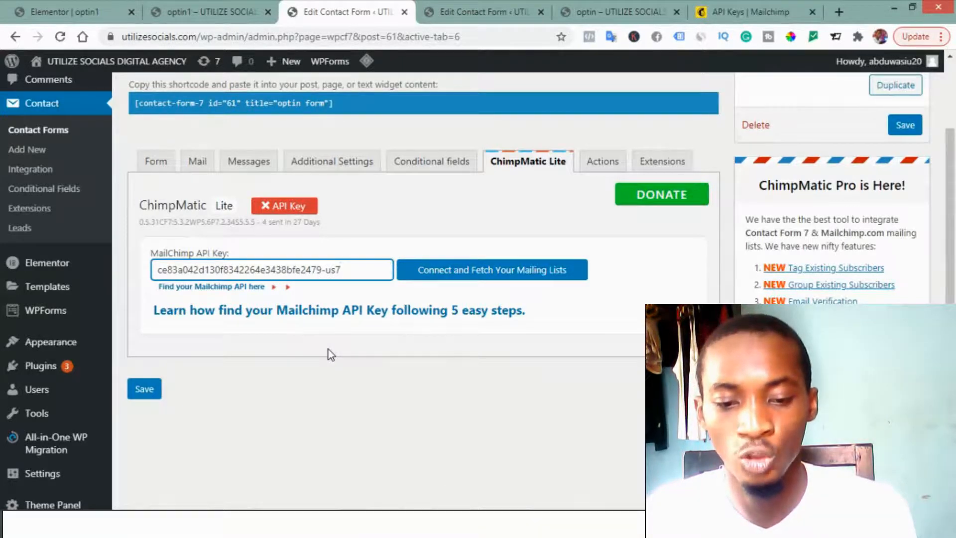
click(452, 278)
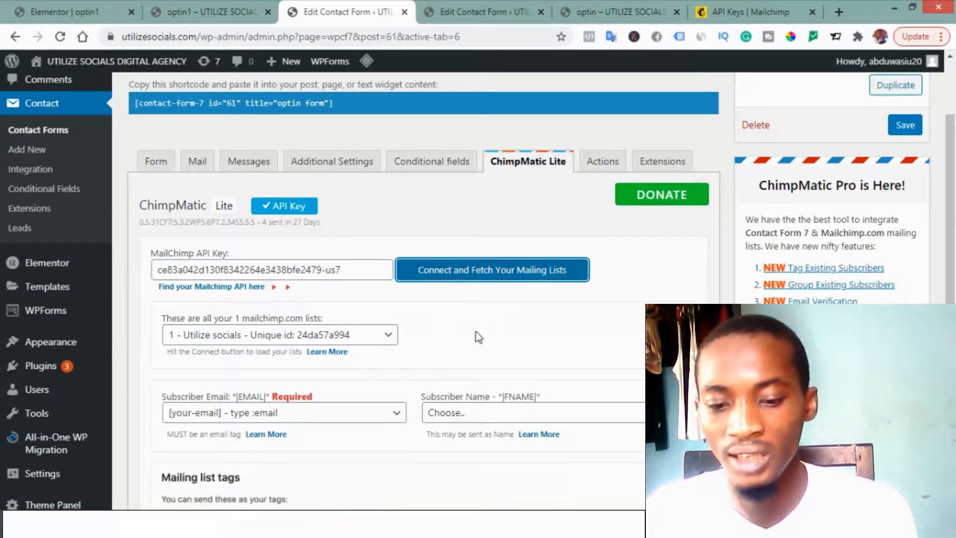
Step: Map the Subscriber Name field to [your-name] in the form's ChimpMatic Lite settings and save the form
scroll(429, 362, down, 3)
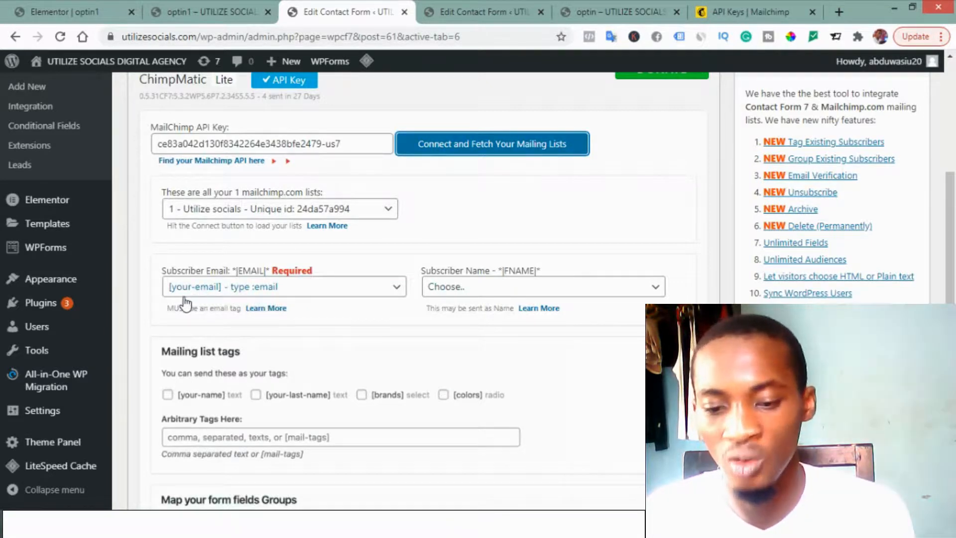
click(458, 298)
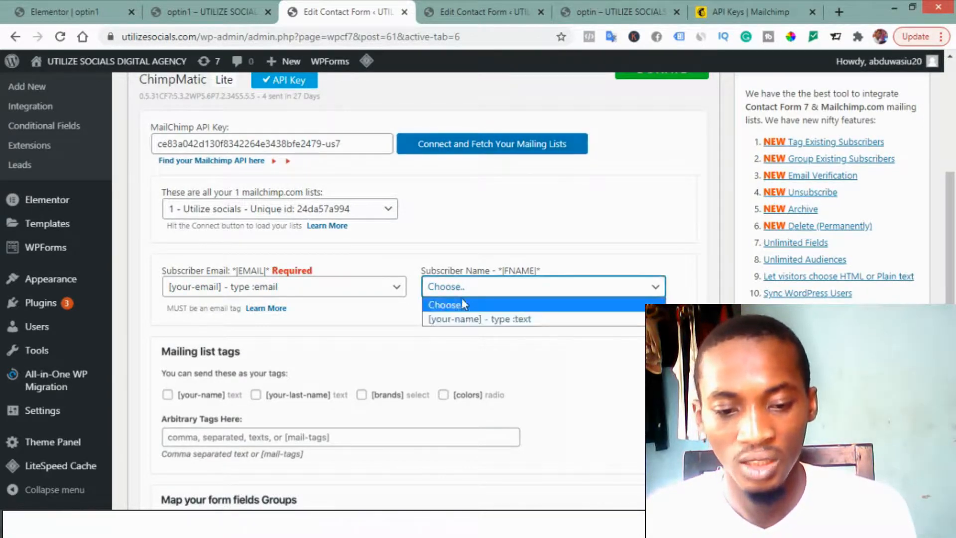
click(506, 319)
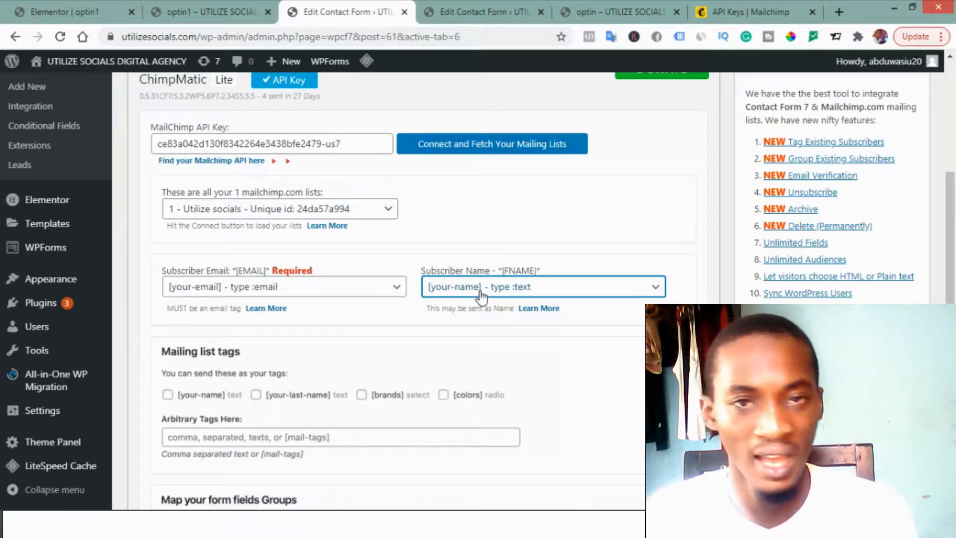
scroll(481, 296, up, 3)
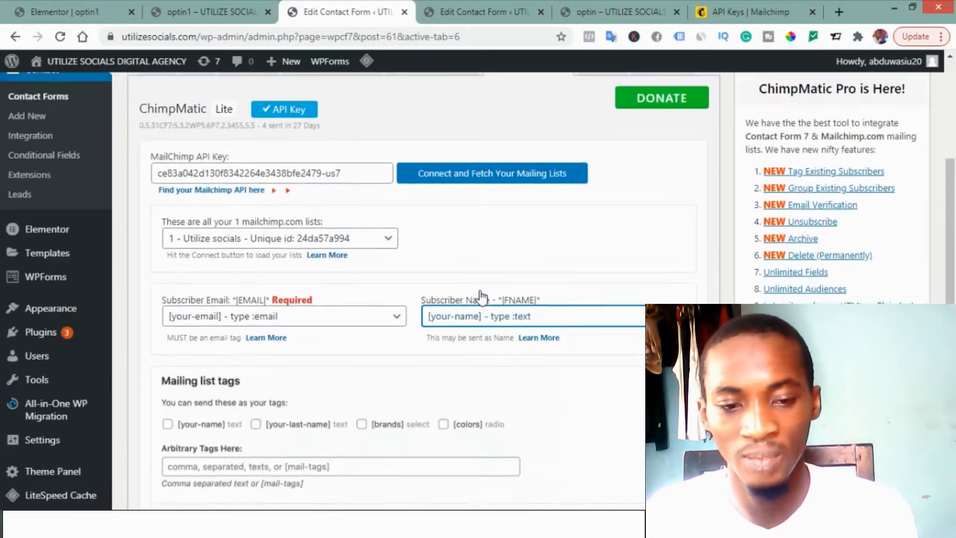
scroll(482, 296, up, 2)
scroll(482, 296, down, 1)
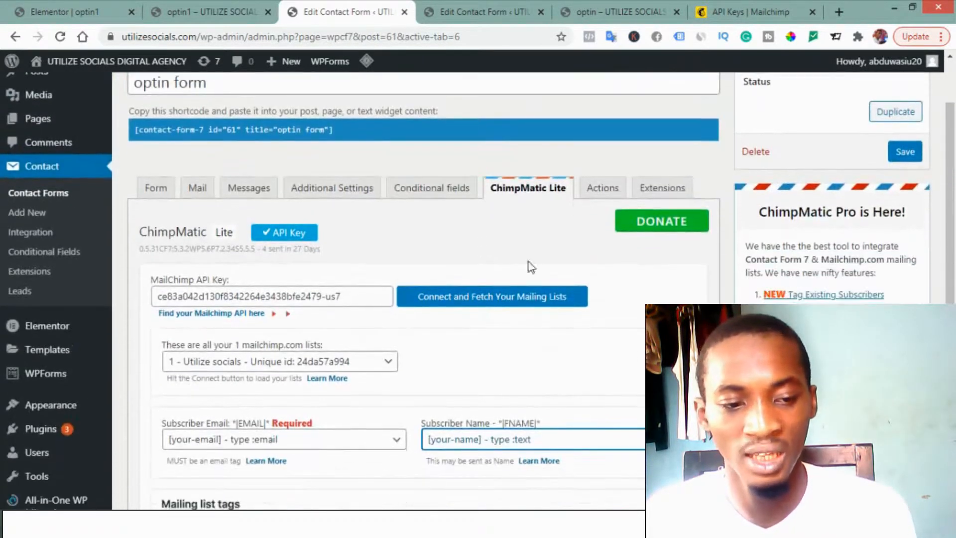
click(907, 153)
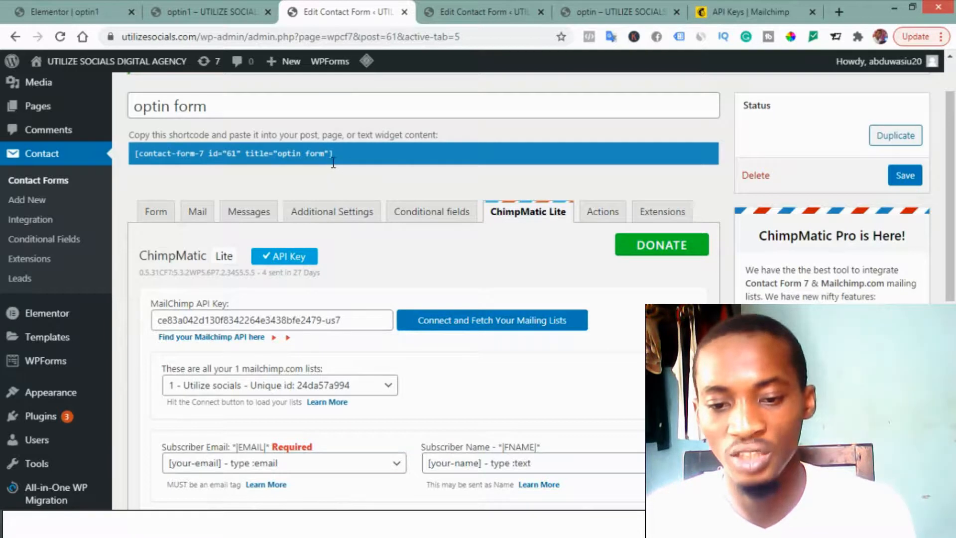
Step: Copy the shortcode of the contact form "optin form"
drag(338, 150, 170, 164)
right_click(247, 153)
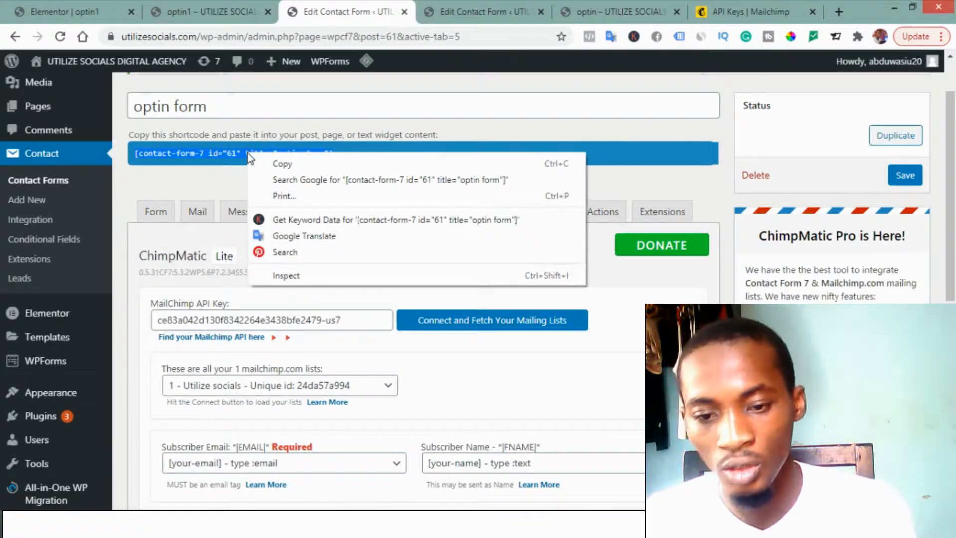
click(268, 159)
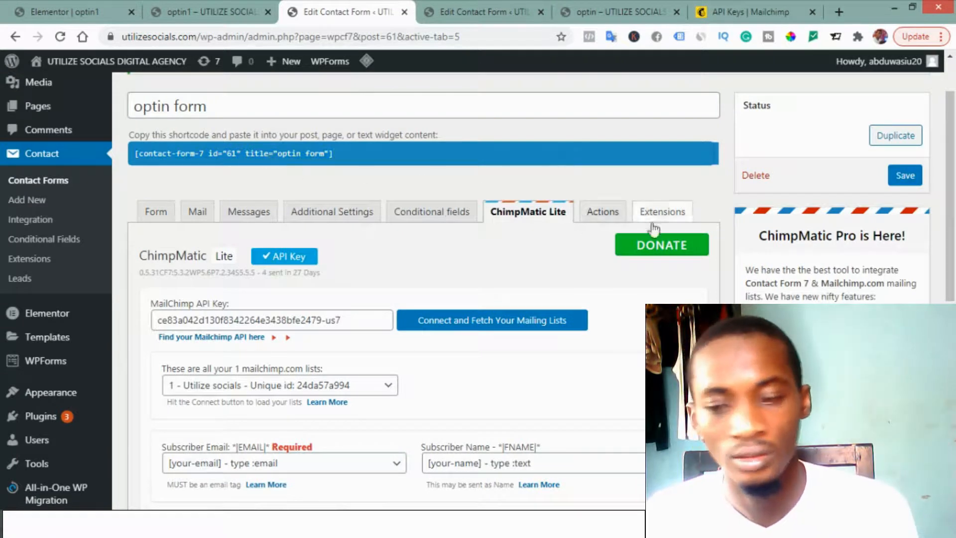
Step: Find the "optin1" page in the list of all pages and open it for editing with Elementor
mouse_move(34, 104)
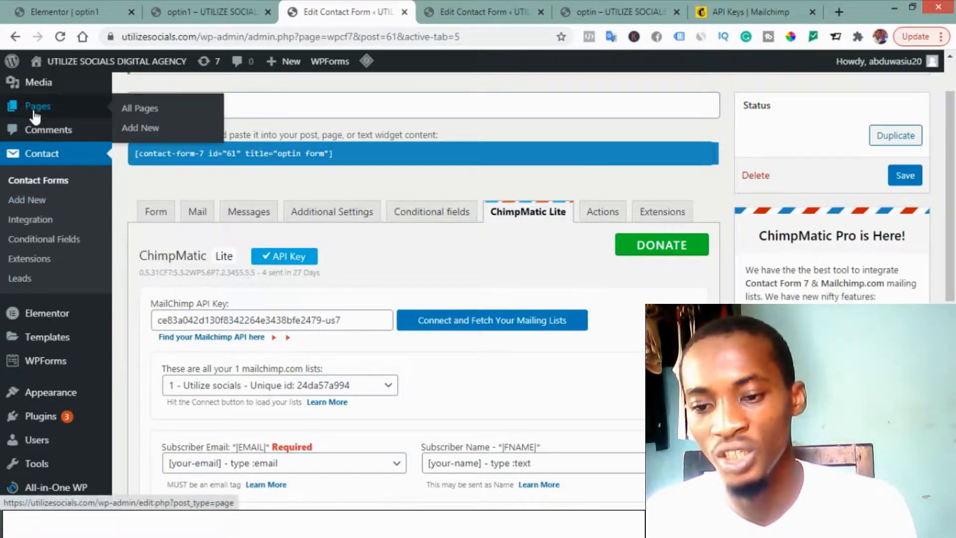
click(137, 107)
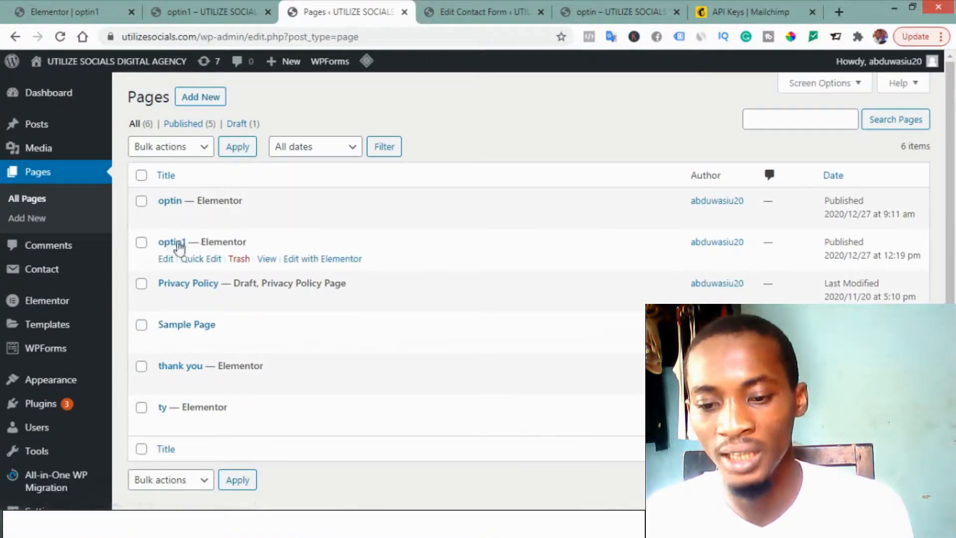
click(319, 266)
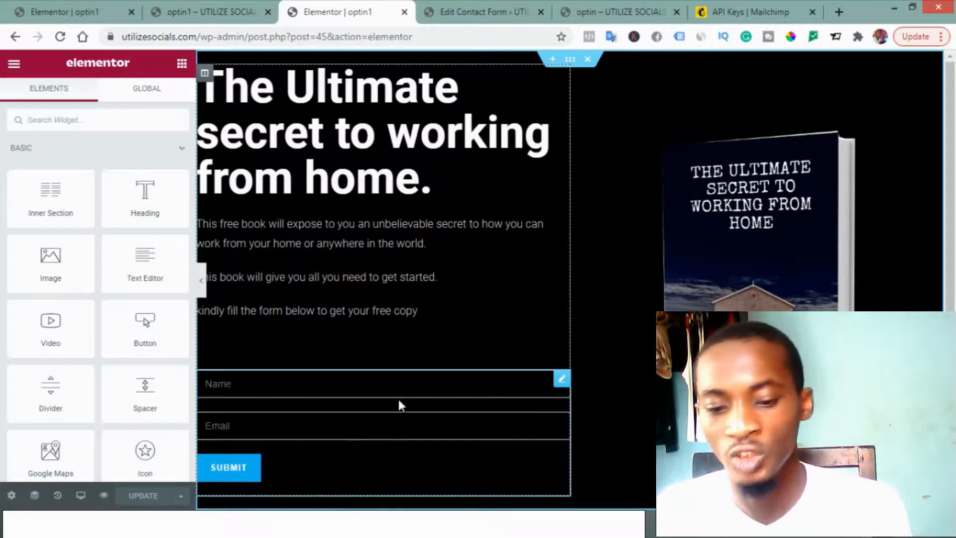
Step: Replace the form widget's shortcode with [contact-form-7 id="61" title="optin form"] and update the page
click(562, 382)
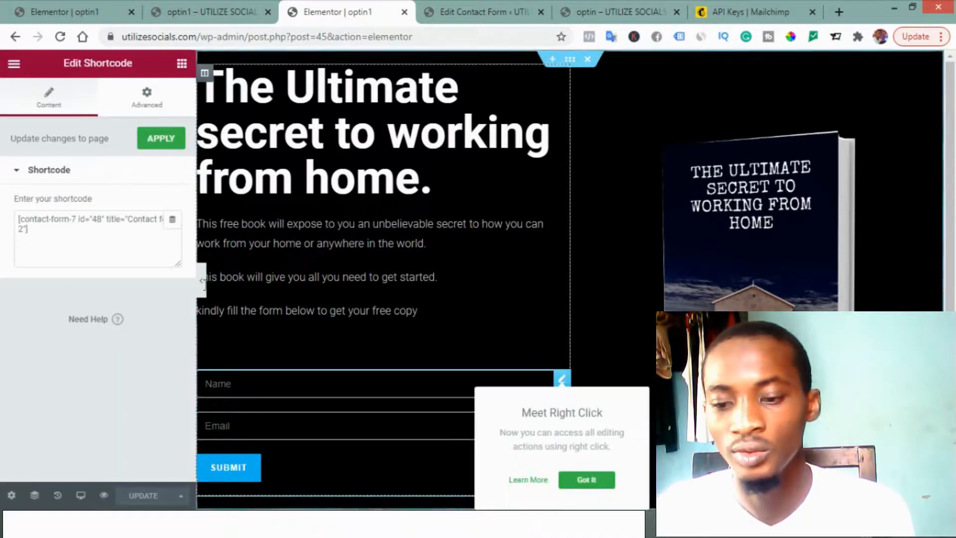
click(28, 229)
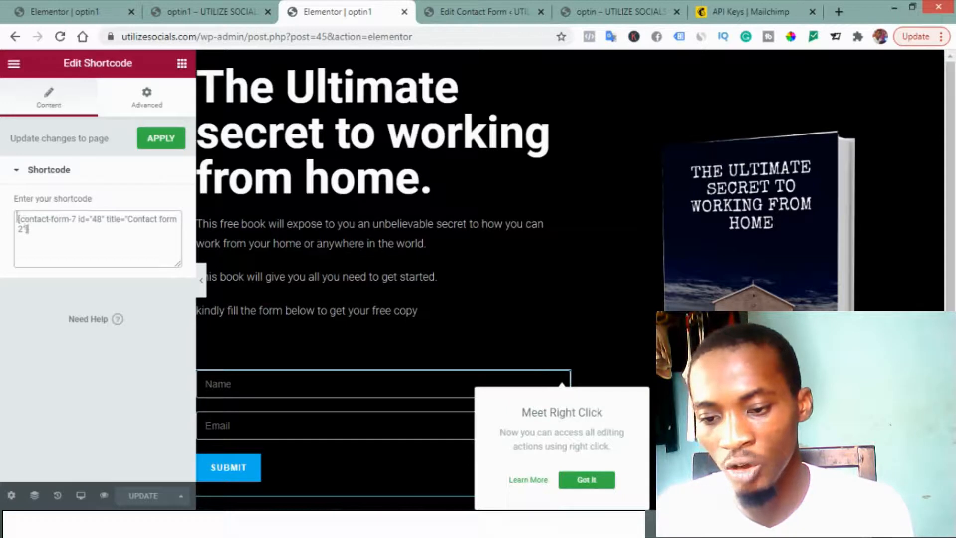
triple_click(66, 239)
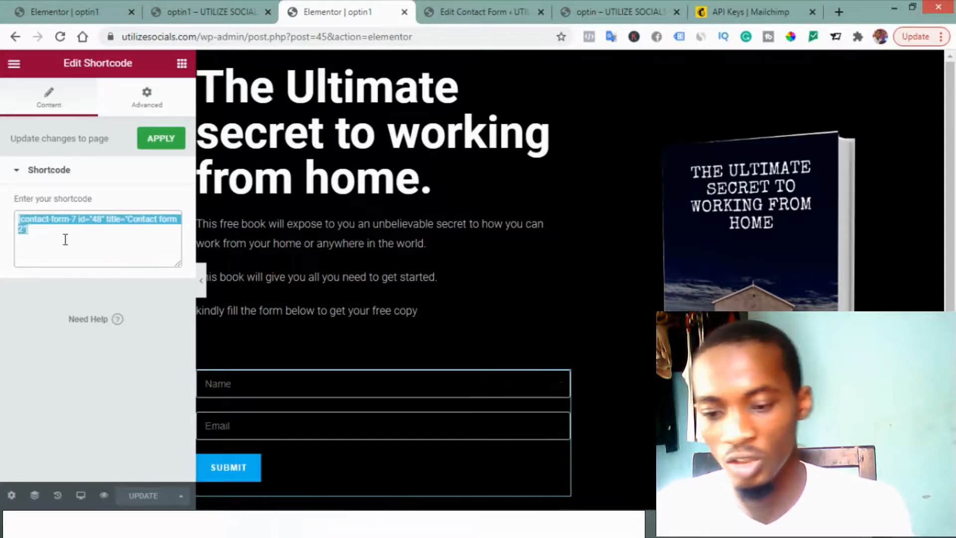
key(BackSpace)
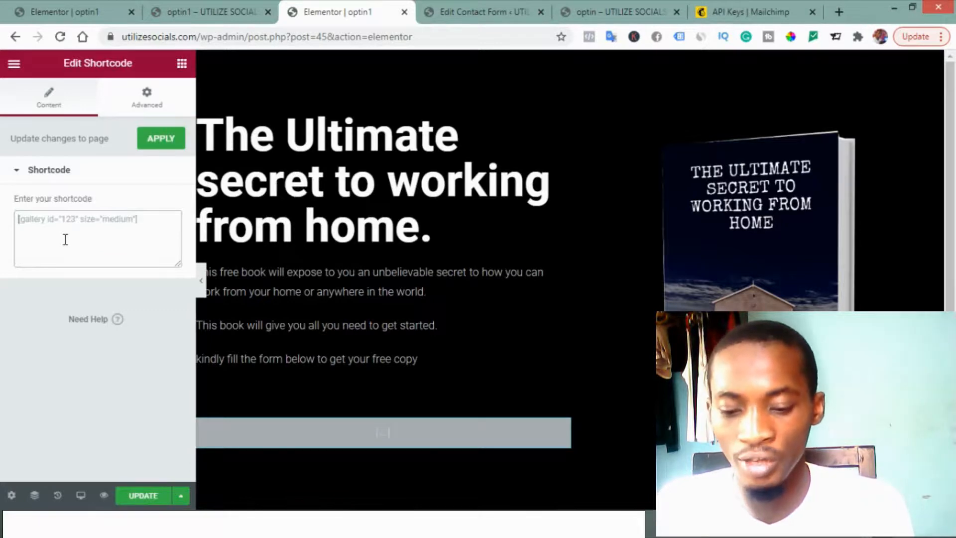
key(ctrl+v)
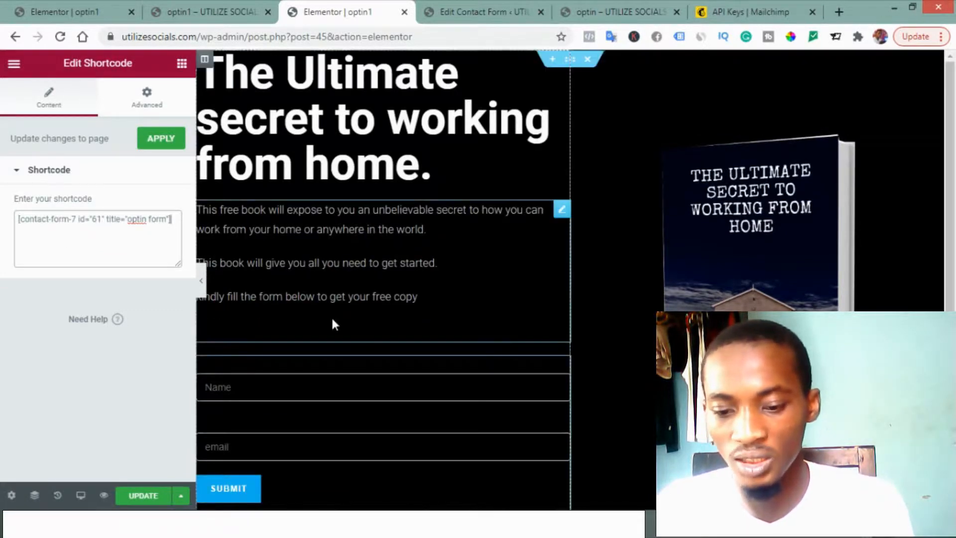
scroll(350, 322, down, 3)
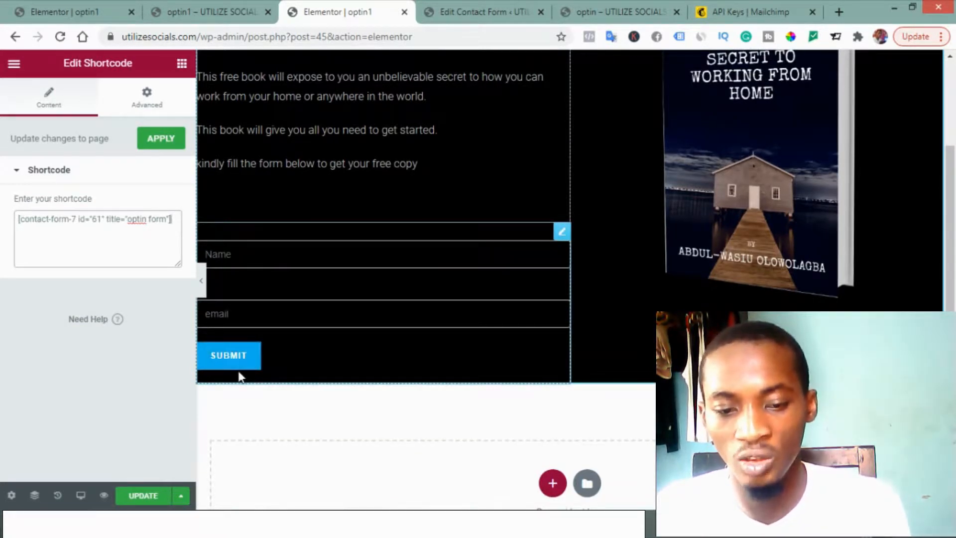
click(145, 496)
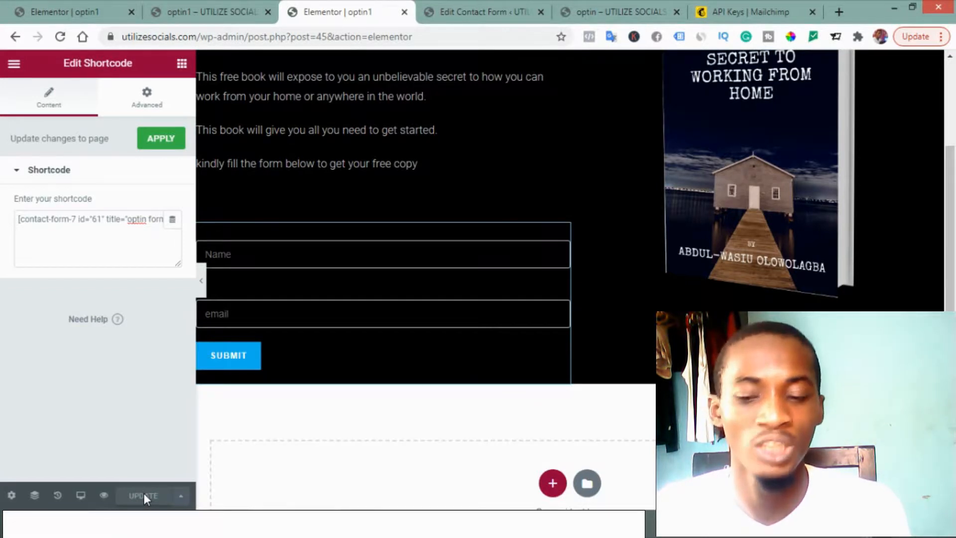
Step: Preview the optin1 page and submit its opt-in form as a test
click(103, 495)
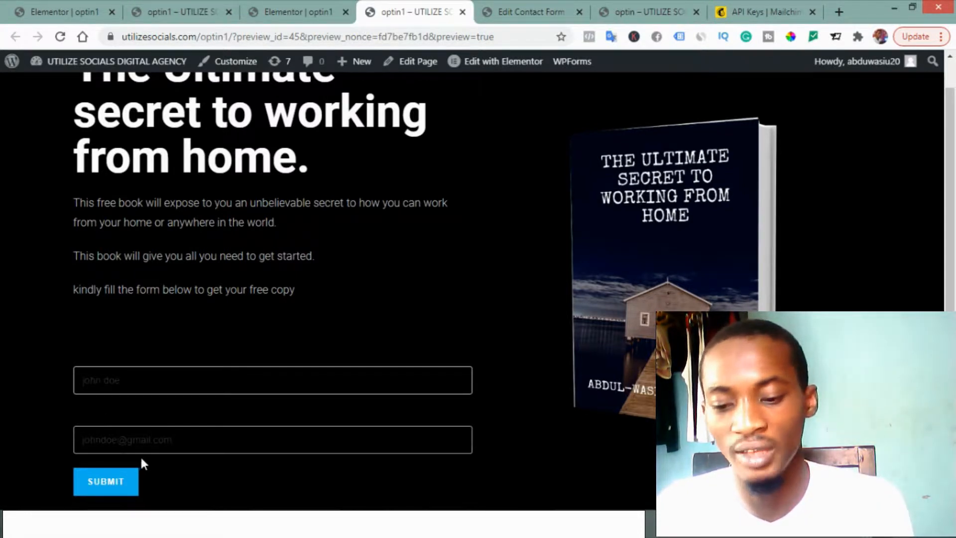
click(100, 481)
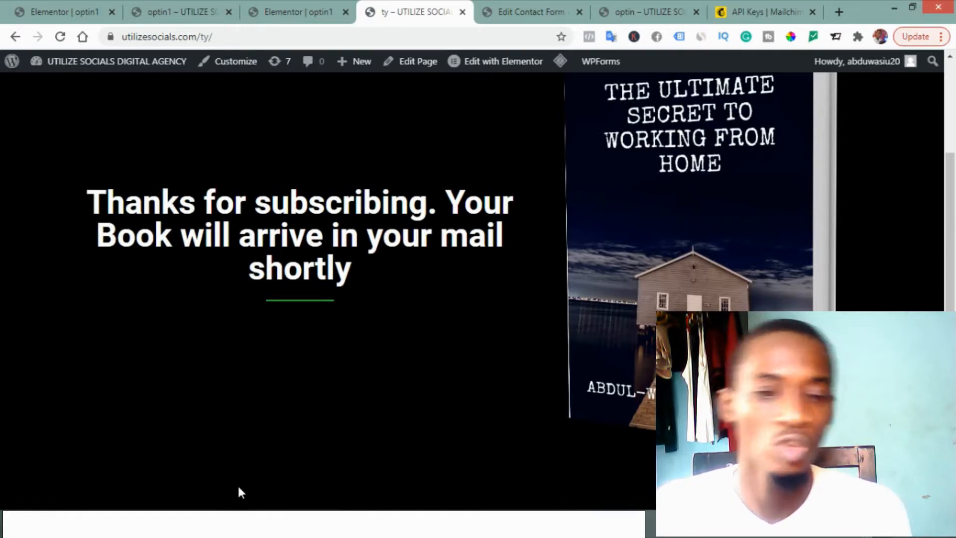
Step: Switch to Mailchimp and open the contact list of the "Utilize socials" audience to check for the new subscriber
click(726, 2)
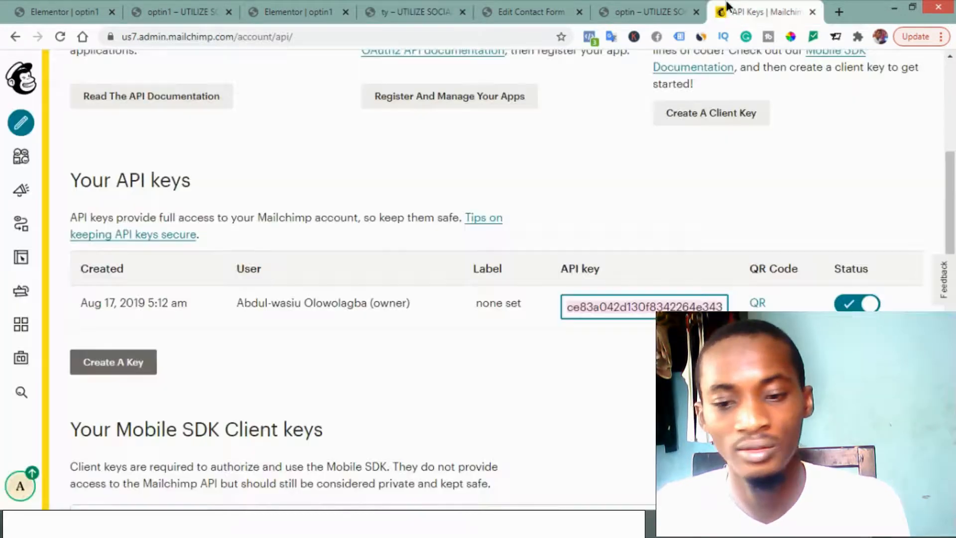
scroll(382, 292, up, 3)
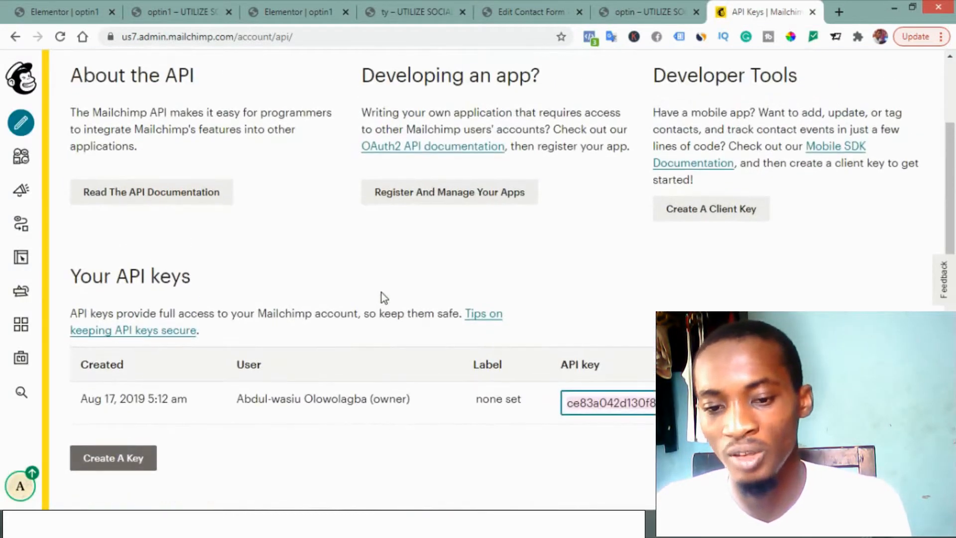
click(19, 162)
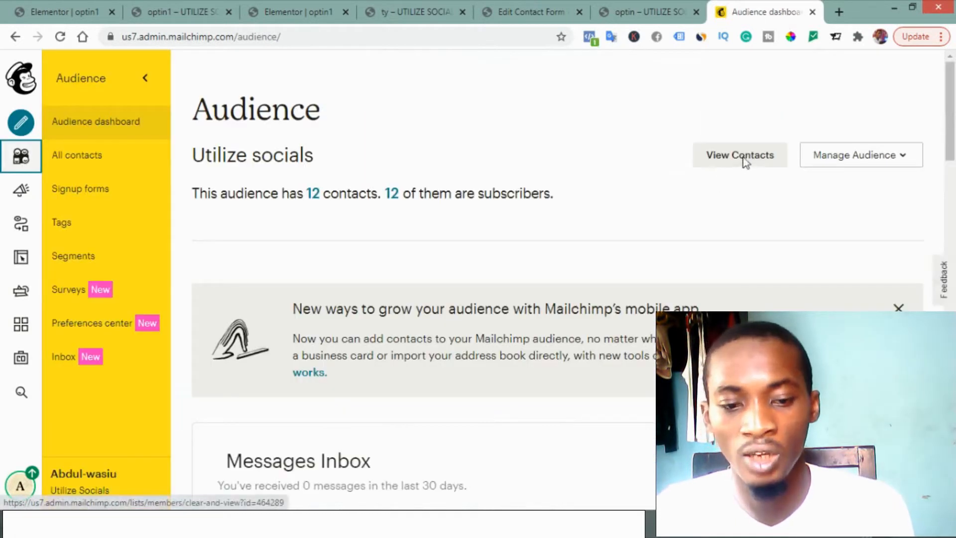
click(740, 157)
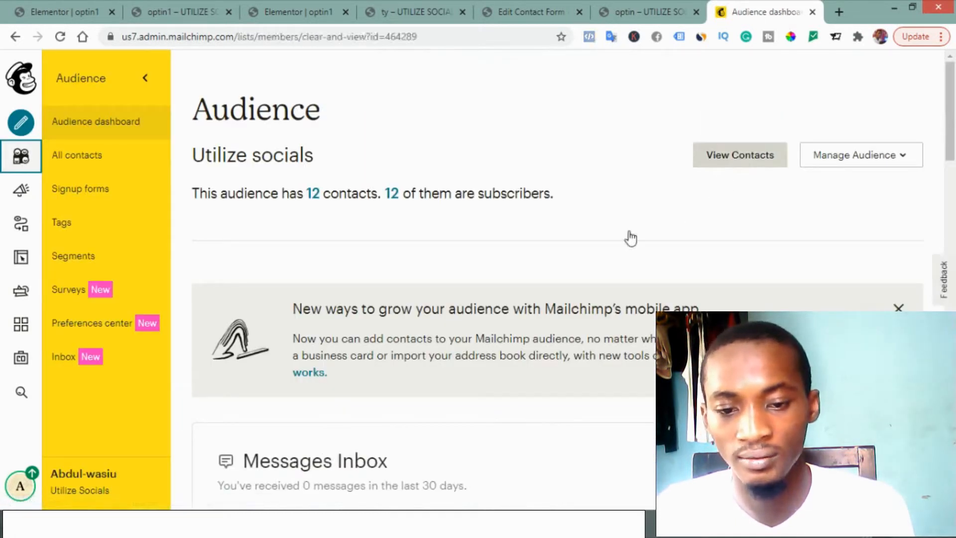